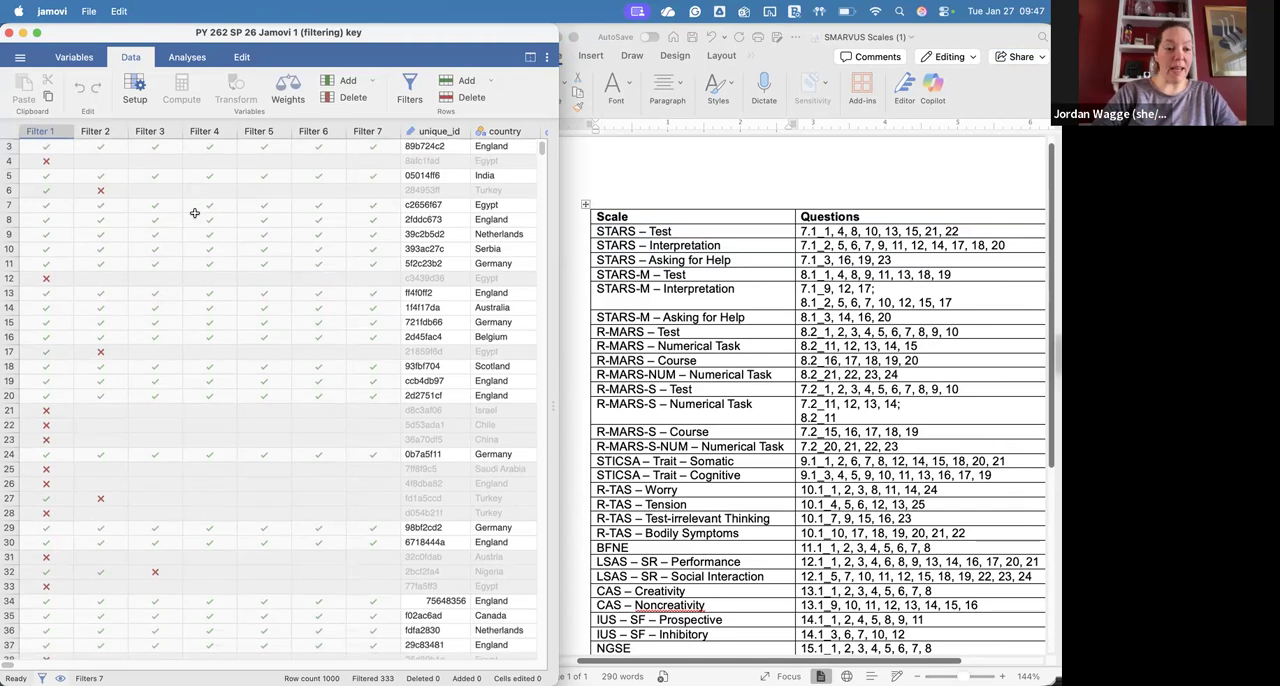
Step: Examine the filtered rows and the Q7.1 item columns, comparing them with the three STARS subscales in the SMARVUS Scales Word document
scroll(195, 213, "up", 2)
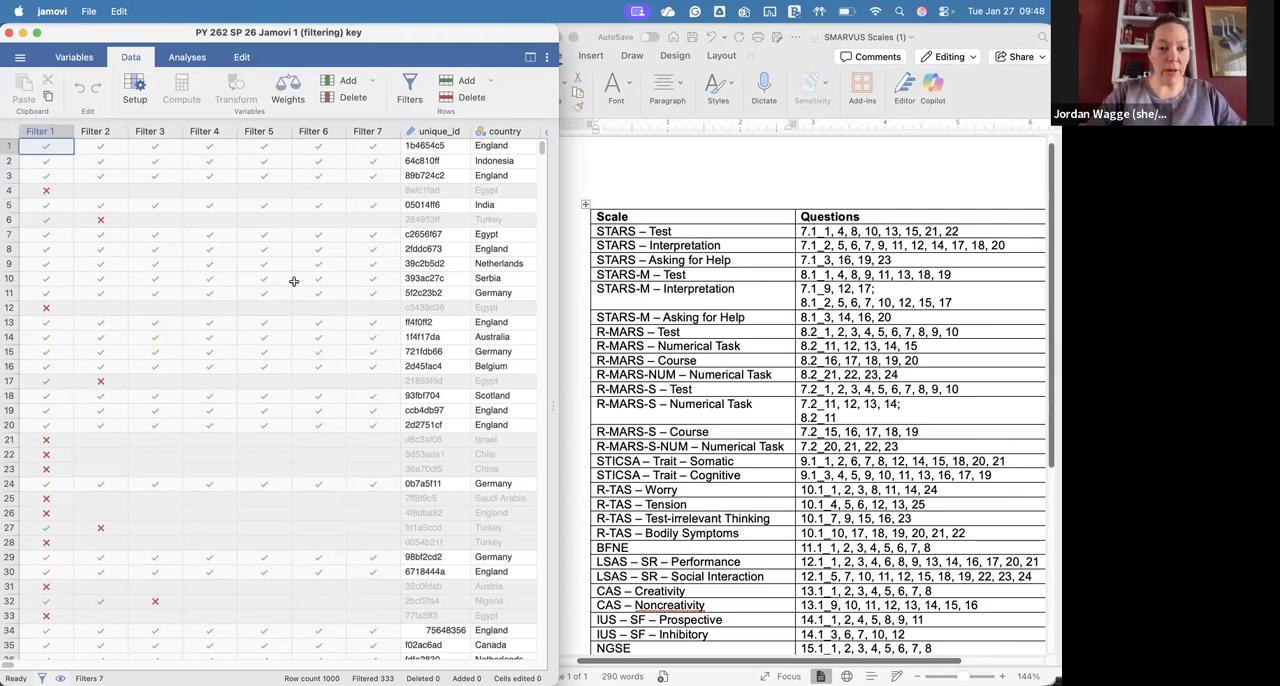
scroll(293, 281, "down", 5)
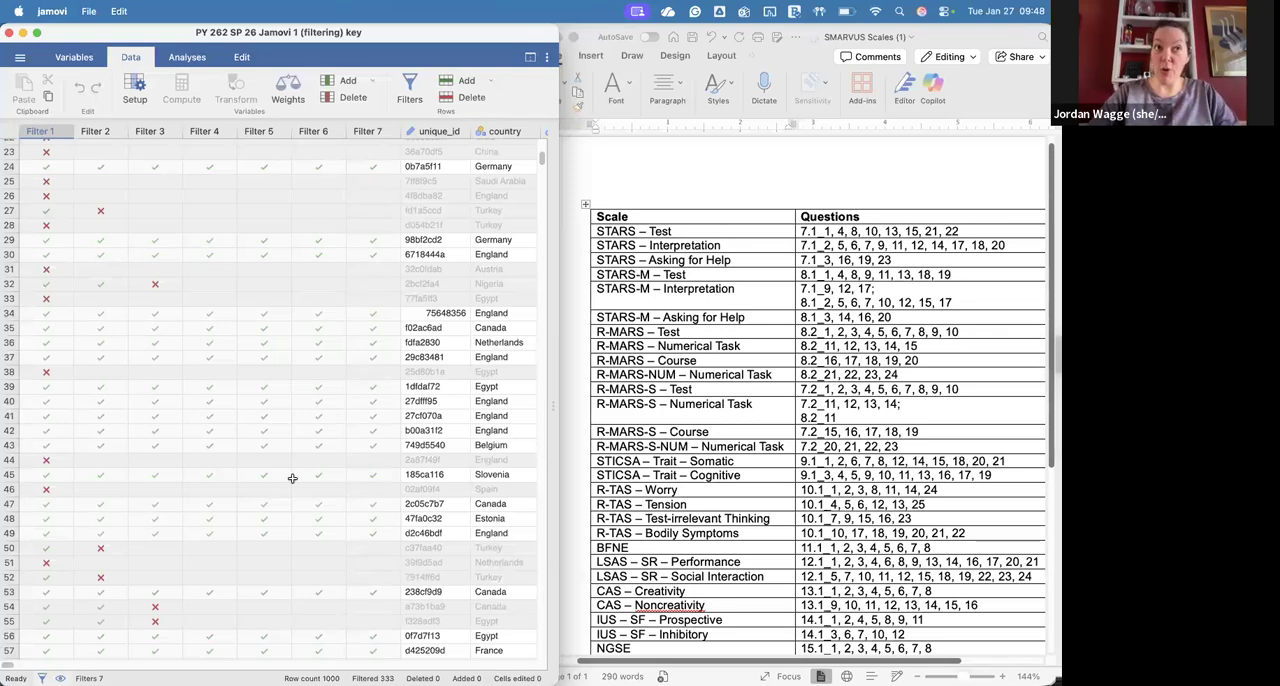
scroll(350, 405, "up", 5)
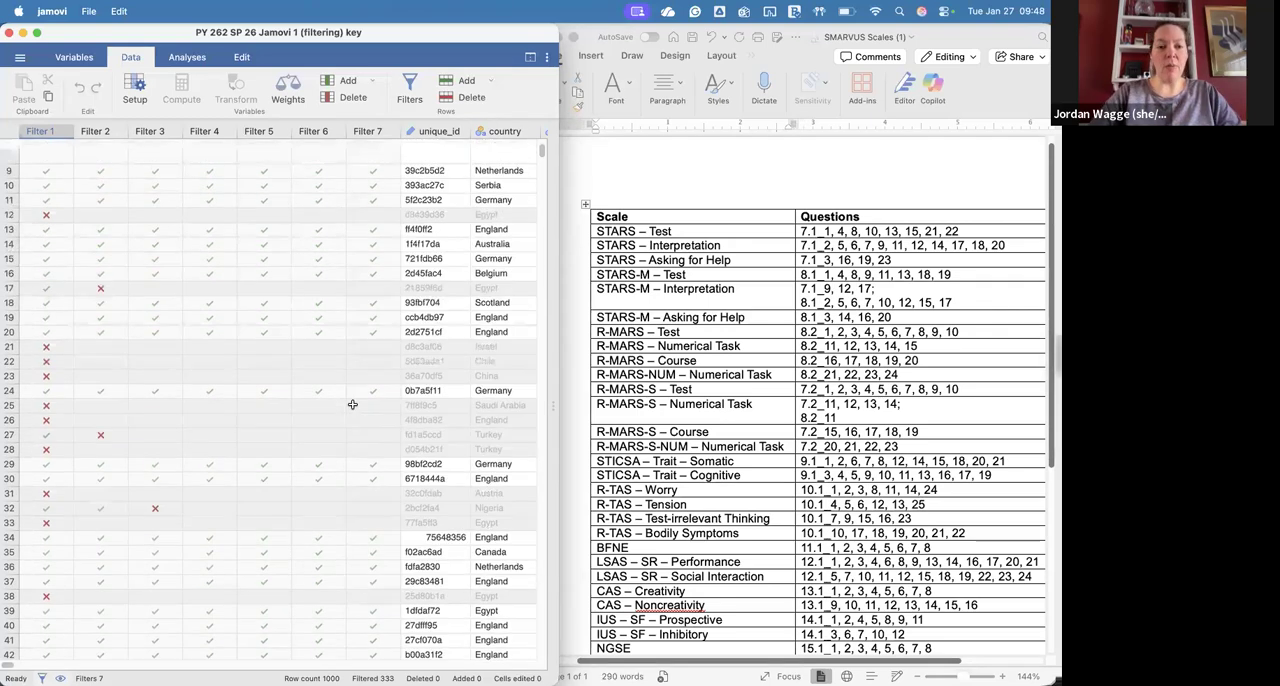
scroll(352, 404, "right", 10)
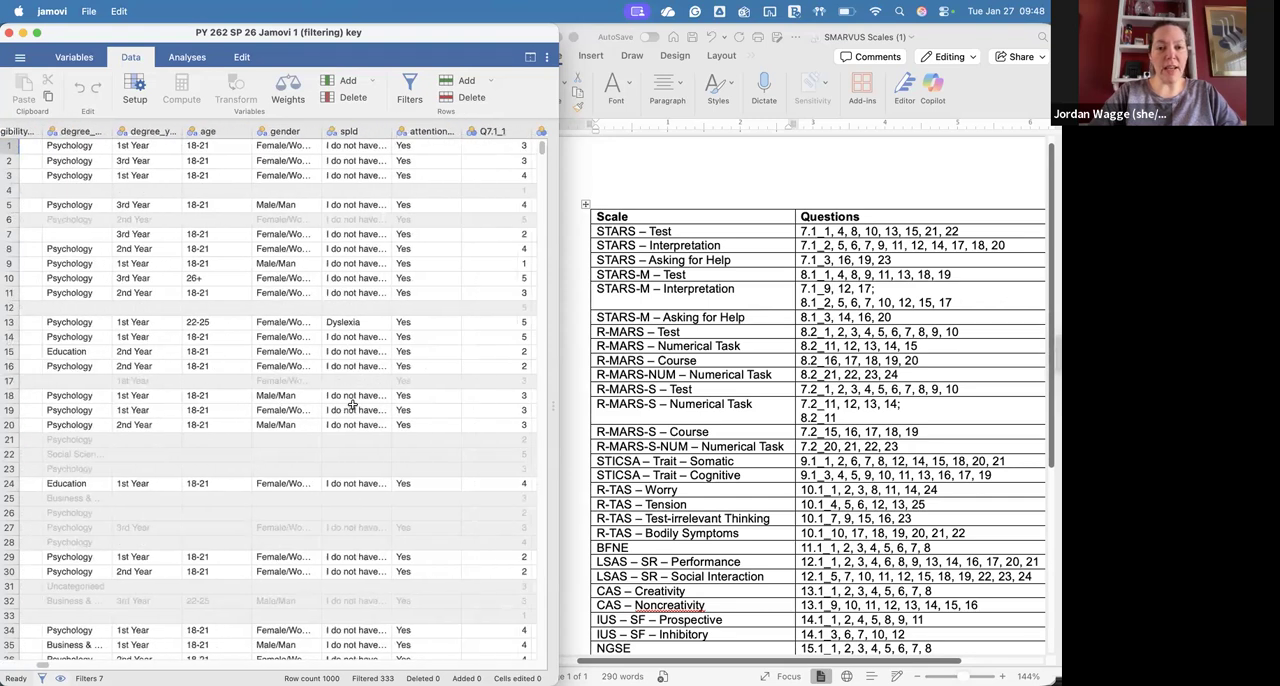
scroll(352, 404, "right", 10)
left_click(621, 228)
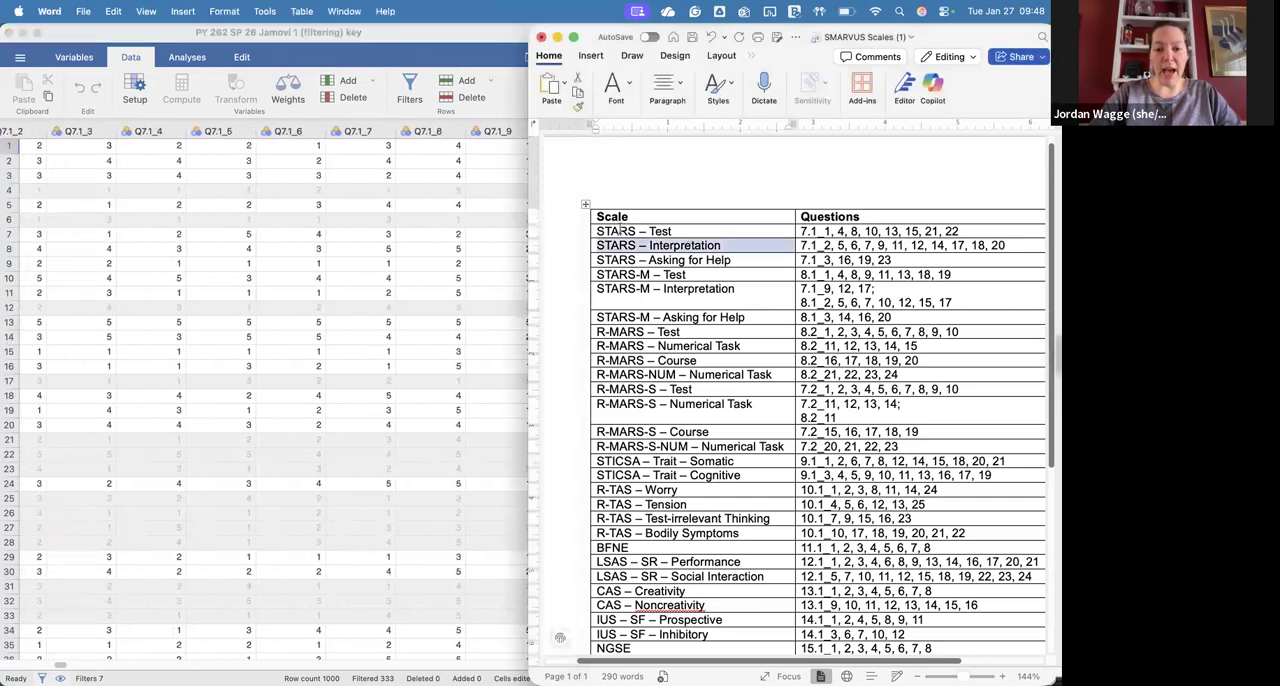
left_click_drag(607, 229, 923, 259)
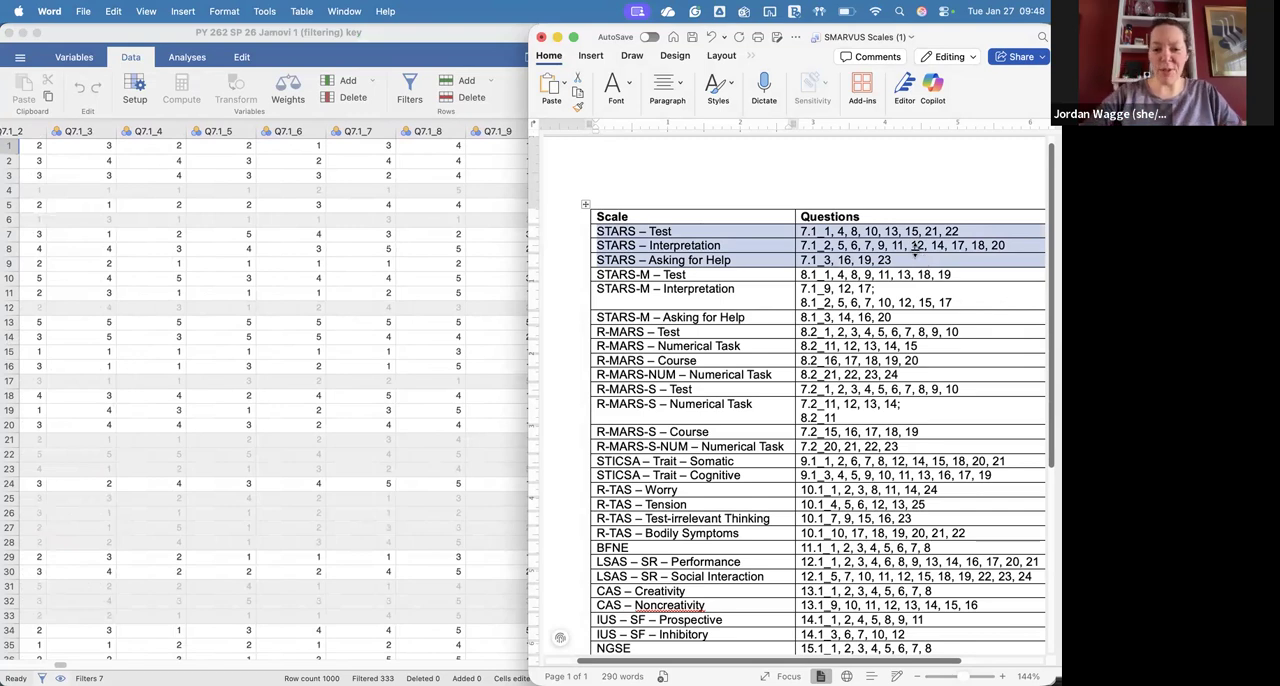
left_click(424, 254)
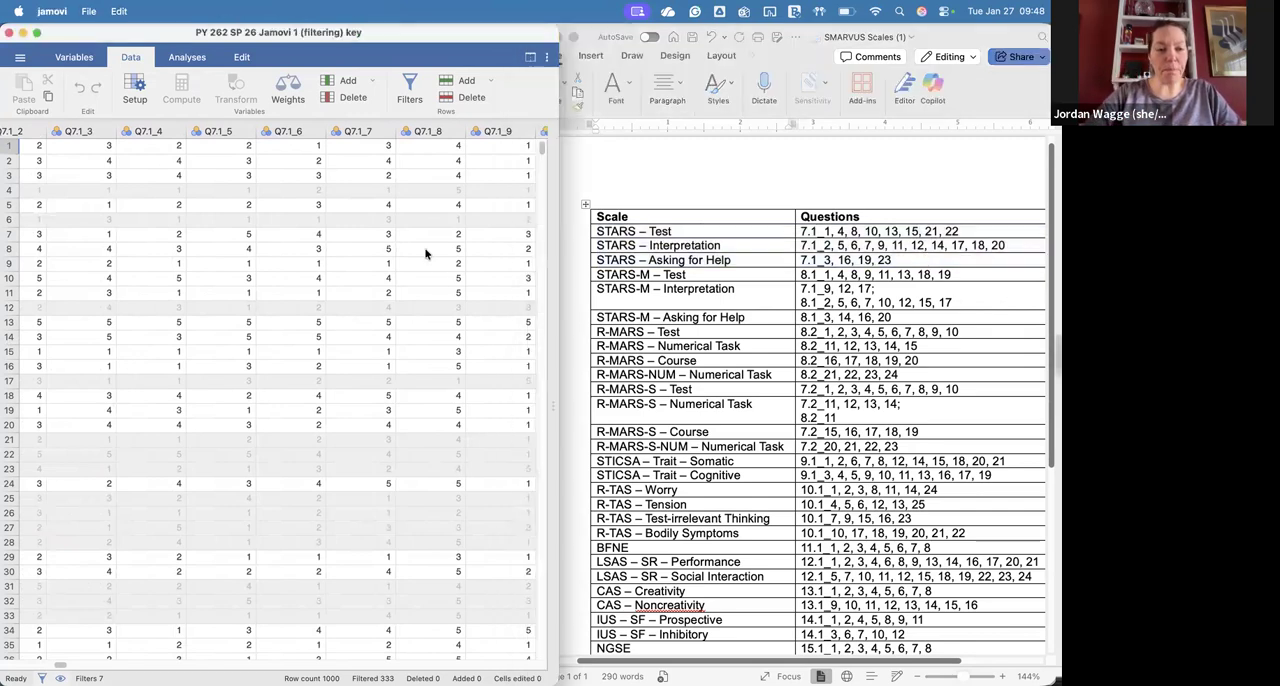
scroll(424, 254, "left", 10)
scroll(424, 254, "right", 3)
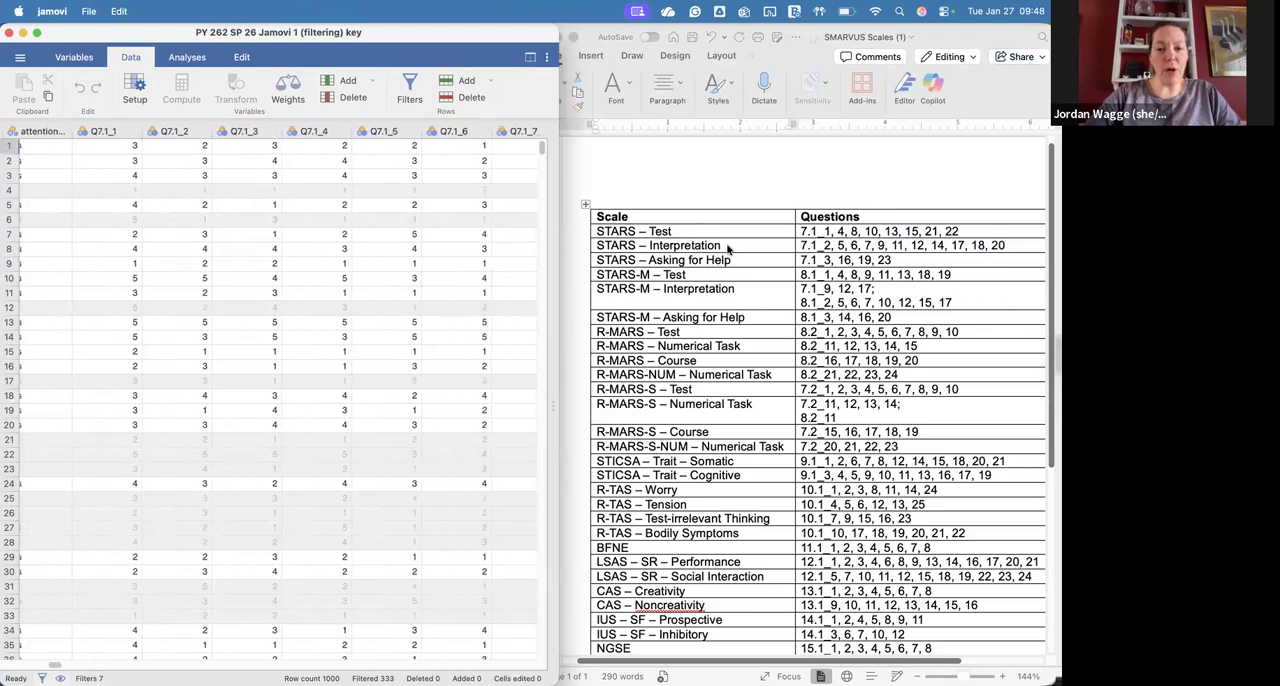
left_click(721, 243)
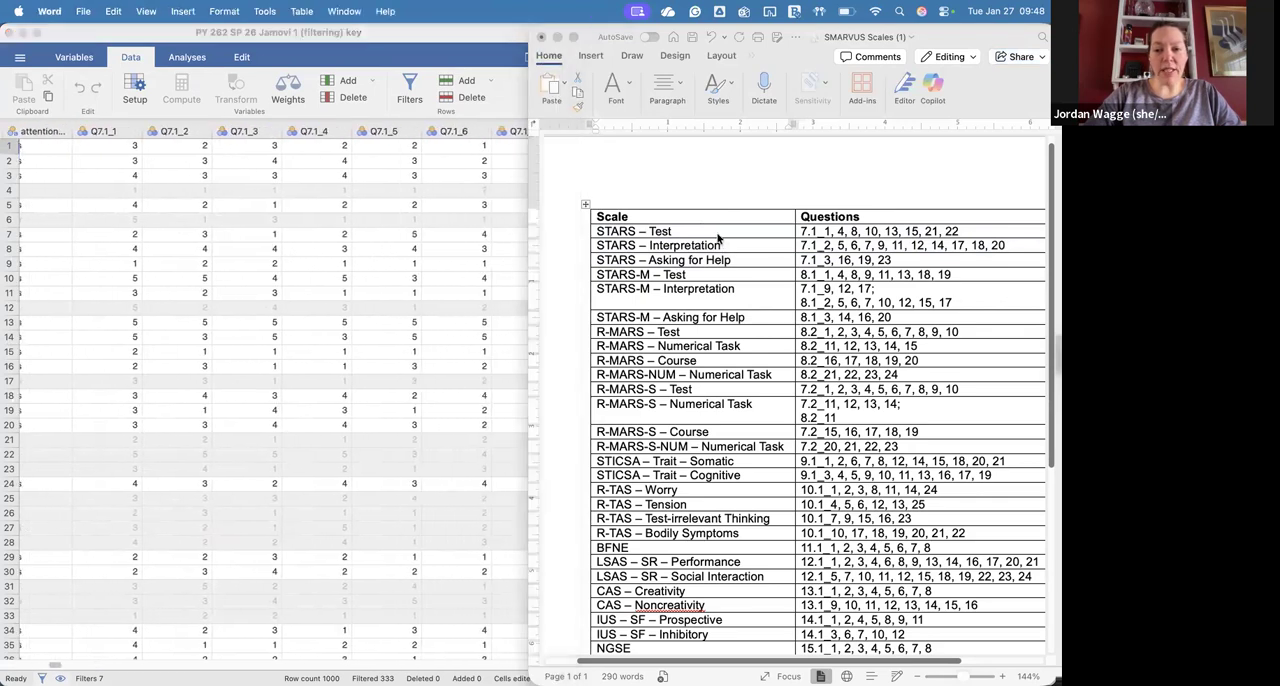
left_click(839, 234)
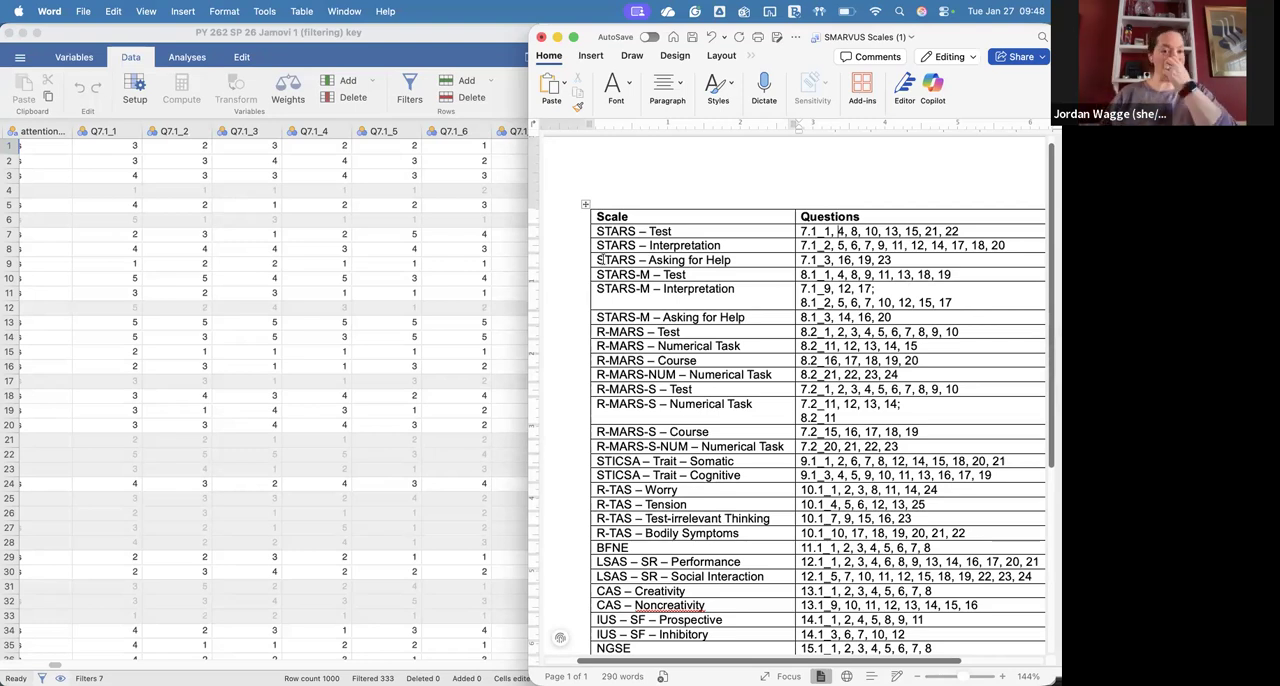
Step: Examine the Q7.1 item columns in jamovi and locate where they end and the Q7.2 items begin
left_click(326, 204)
scroll(336, 236, "left", 5)
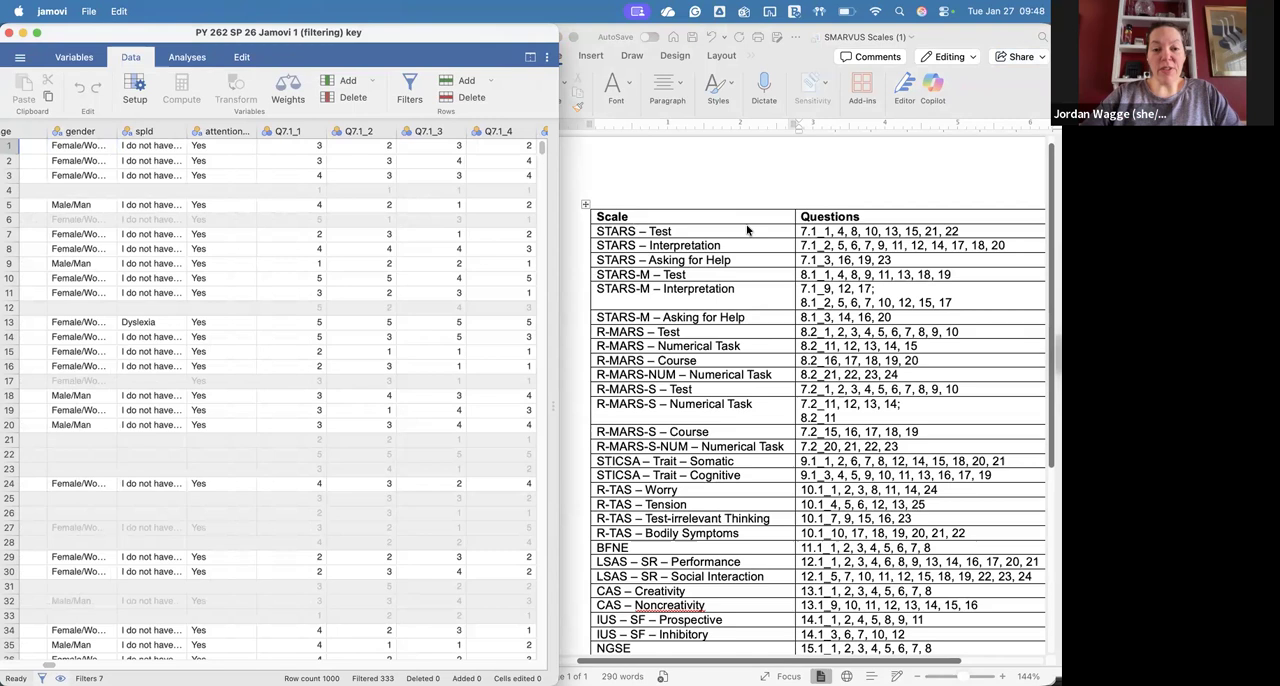
left_click(379, 205)
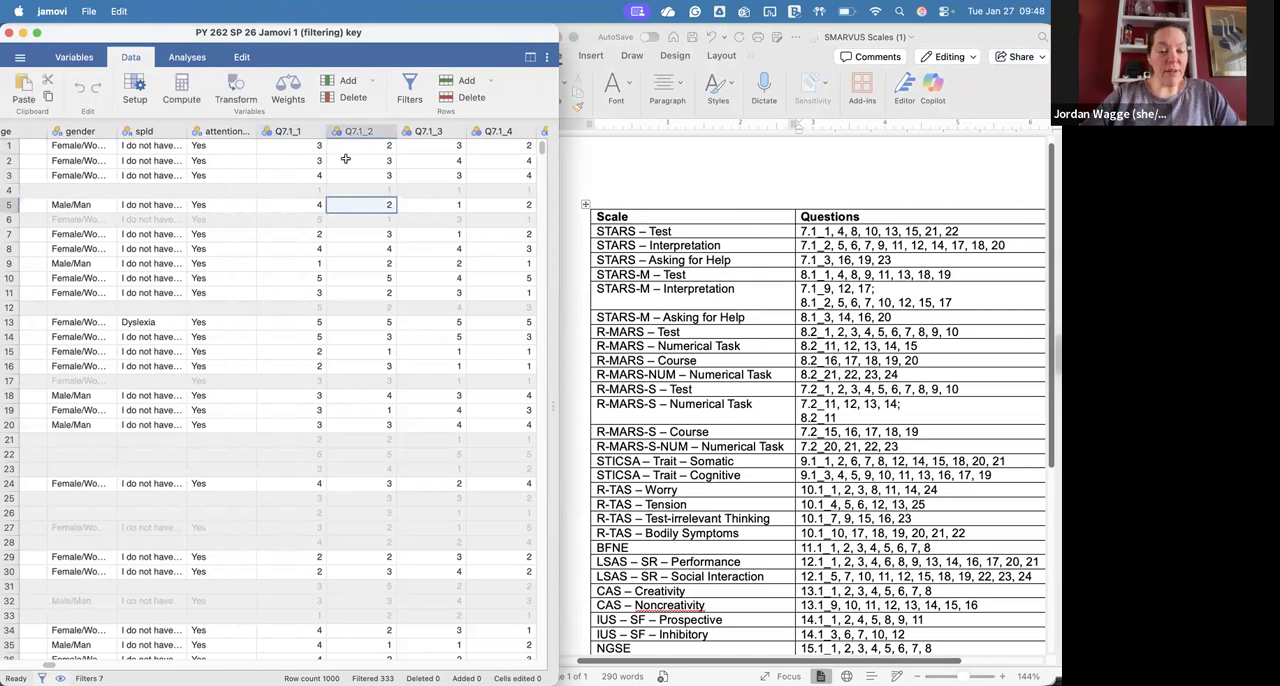
scroll(343, 160, "right", 10)
scroll(343, 160, "right", 10)
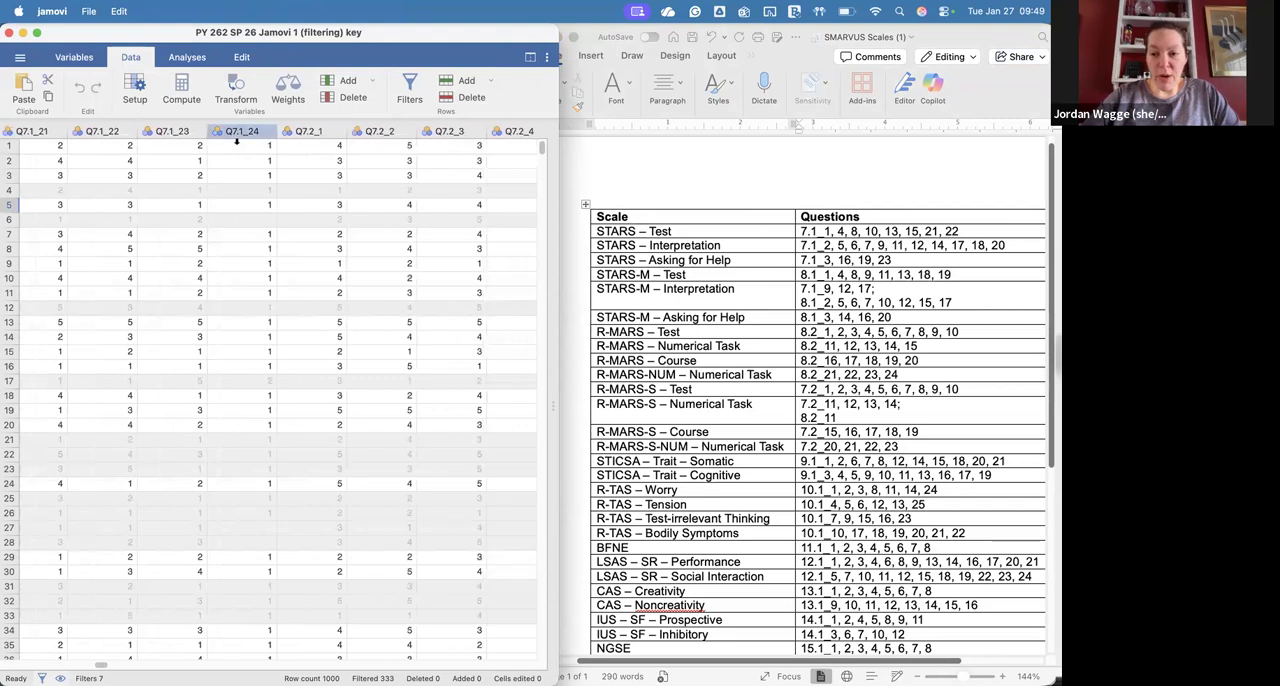
left_click(236, 130)
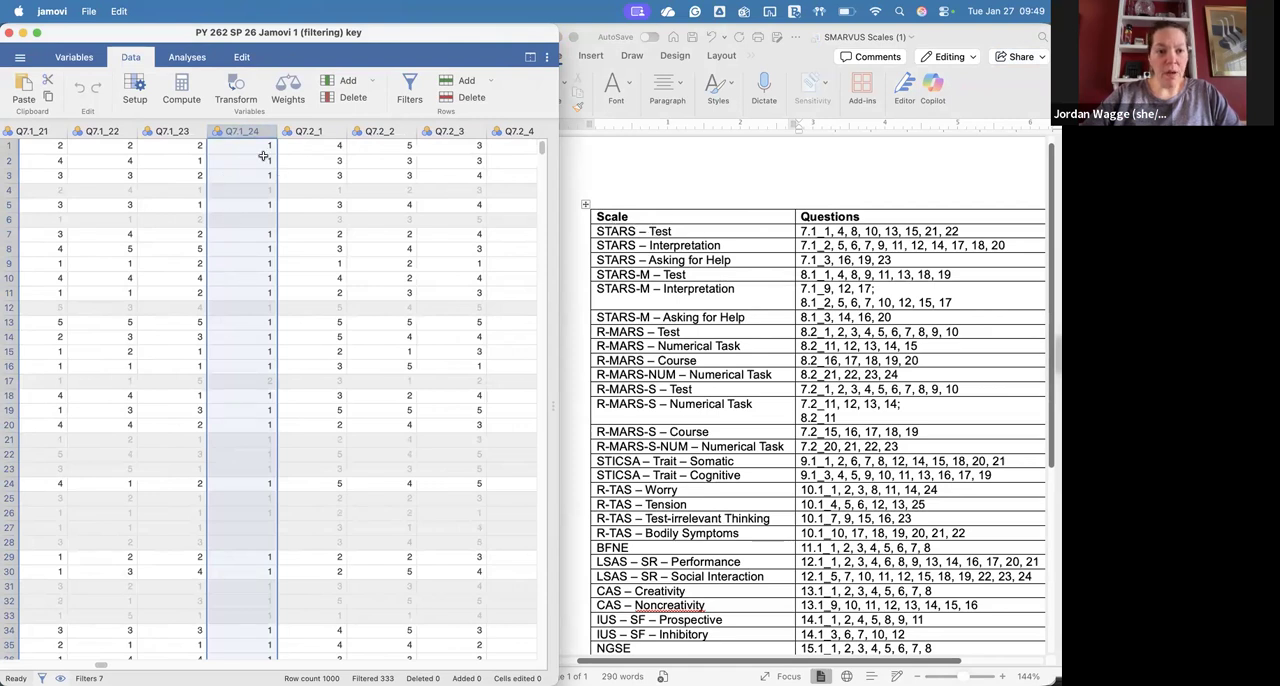
left_click(298, 131)
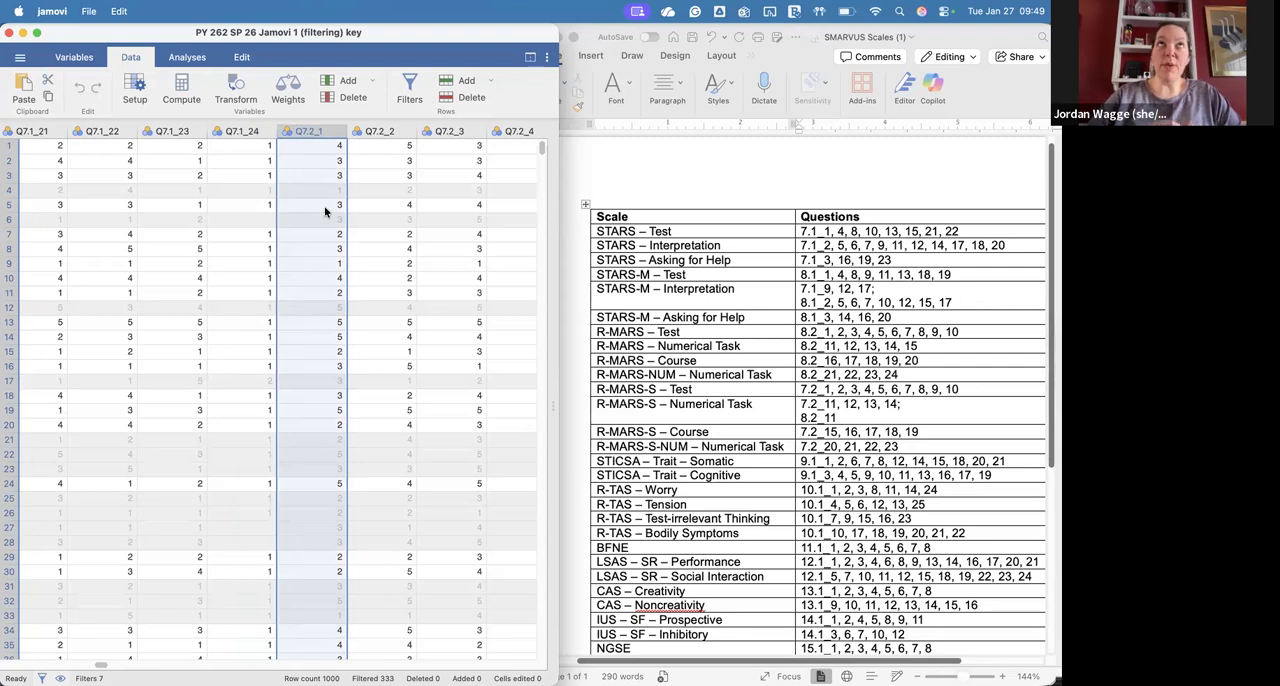
Step: Append a computed variable at the end of the dataset, after column Q16.1_7
scroll(378, 189, "right", 15)
scroll(378, 189, "right", 20)
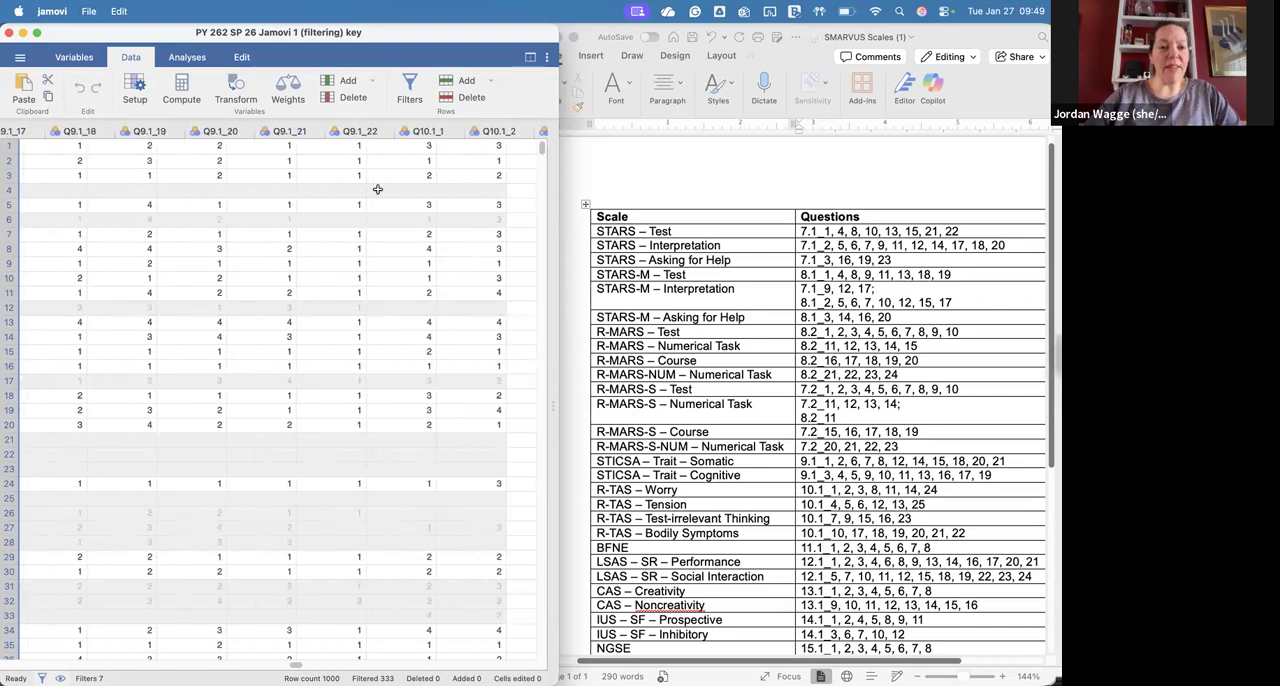
scroll(378, 189, "right", 20)
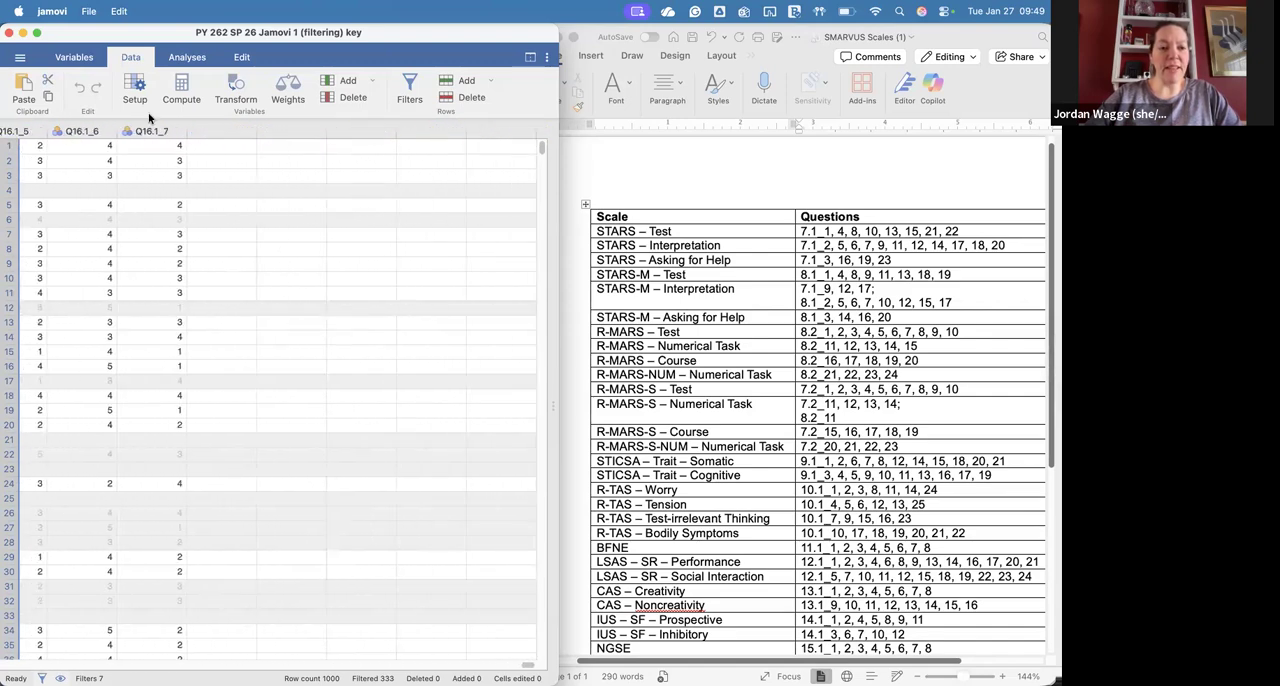
left_click(226, 130)
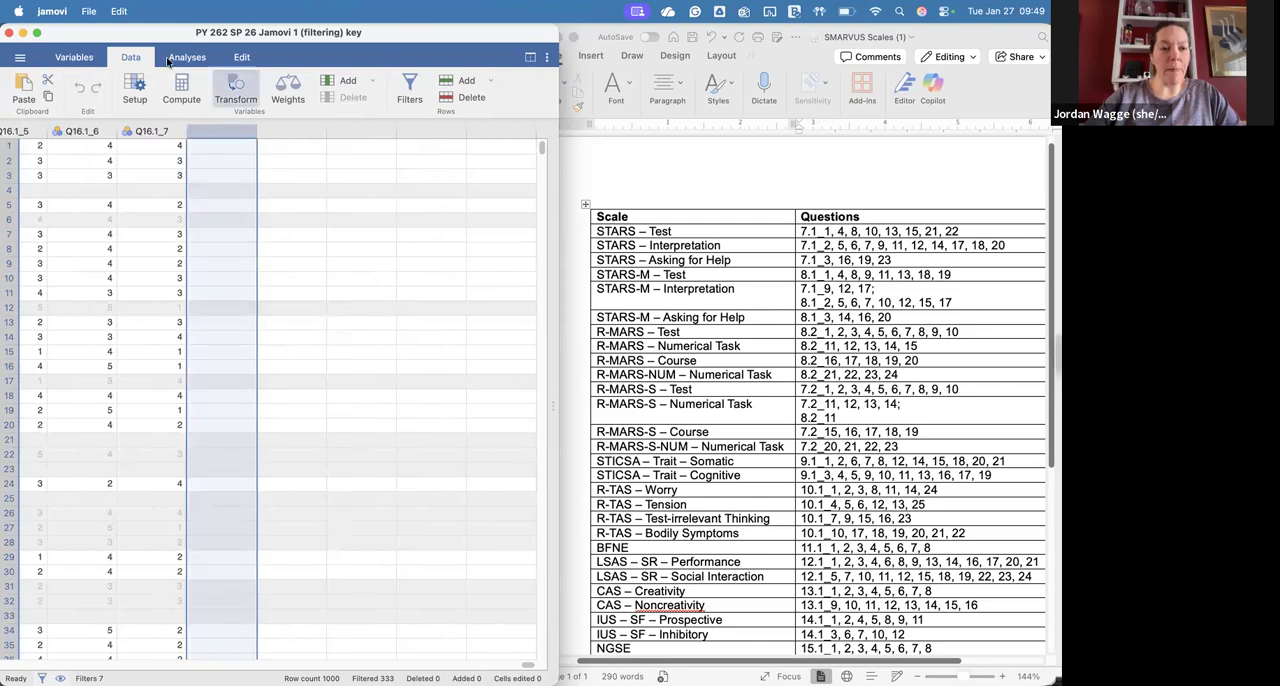
left_click(373, 80)
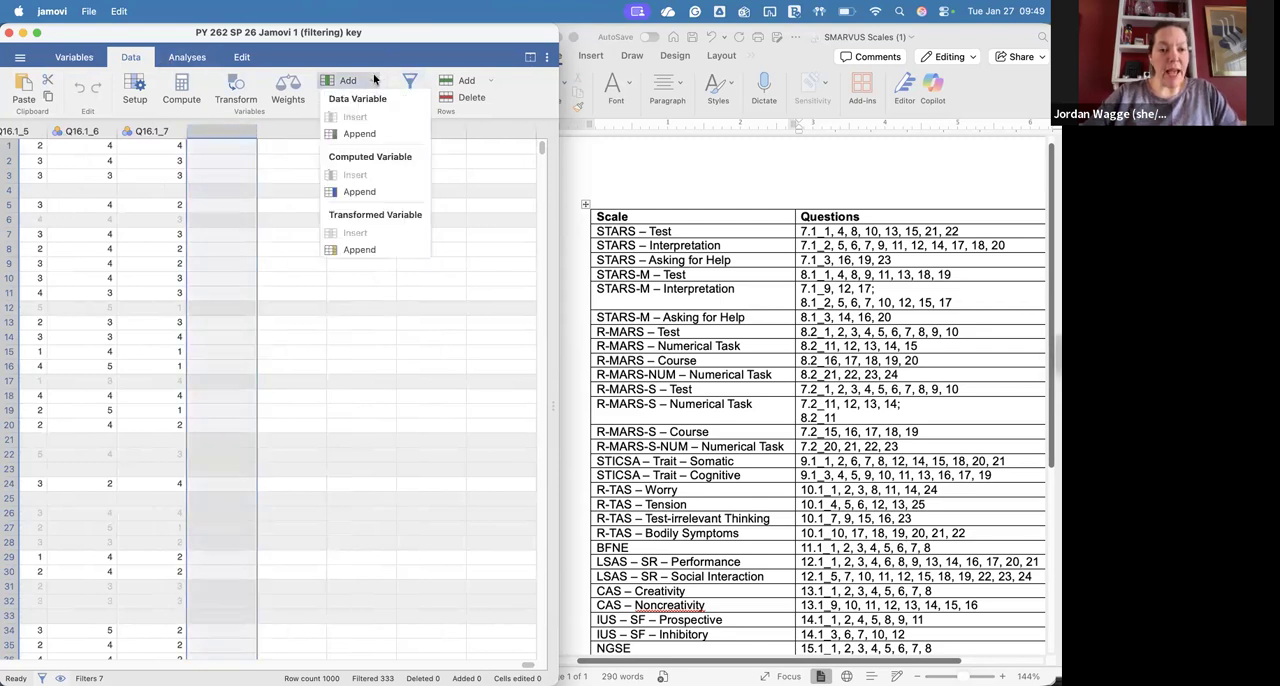
left_click(371, 190)
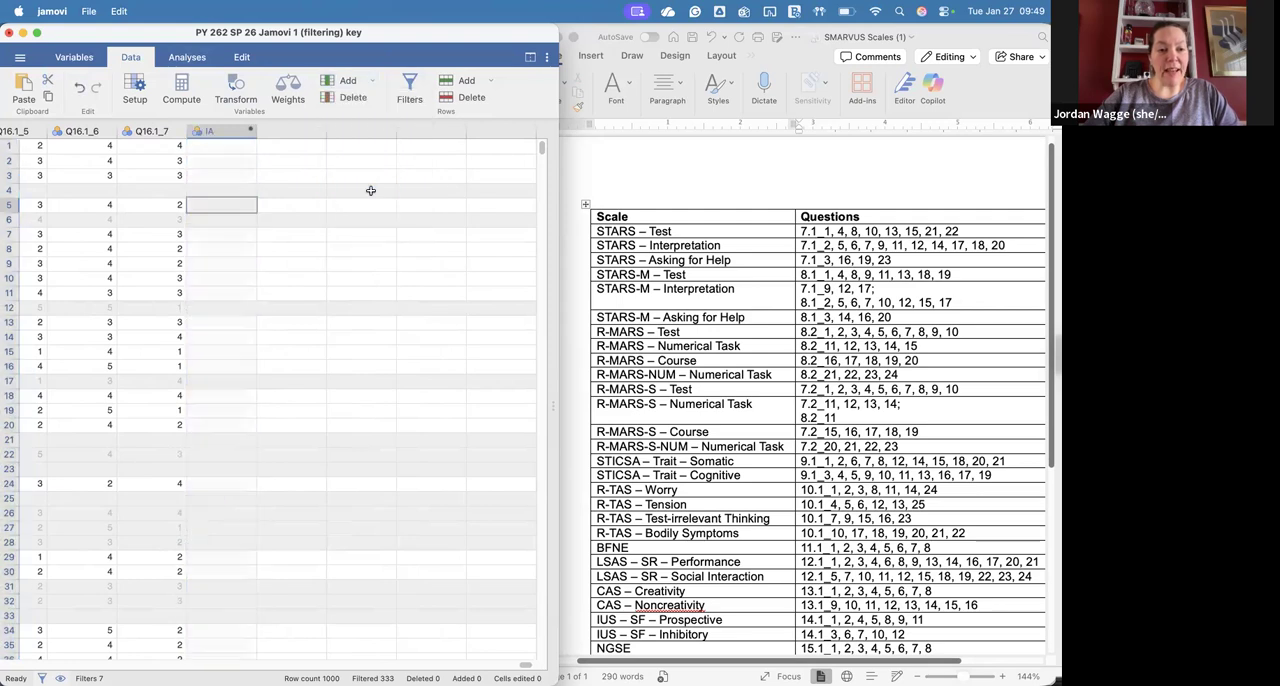
Step: Name the new computed variable "STARS - Test" and describe it as "Test anxiety subscale of the STARS"
double_click(212, 131)
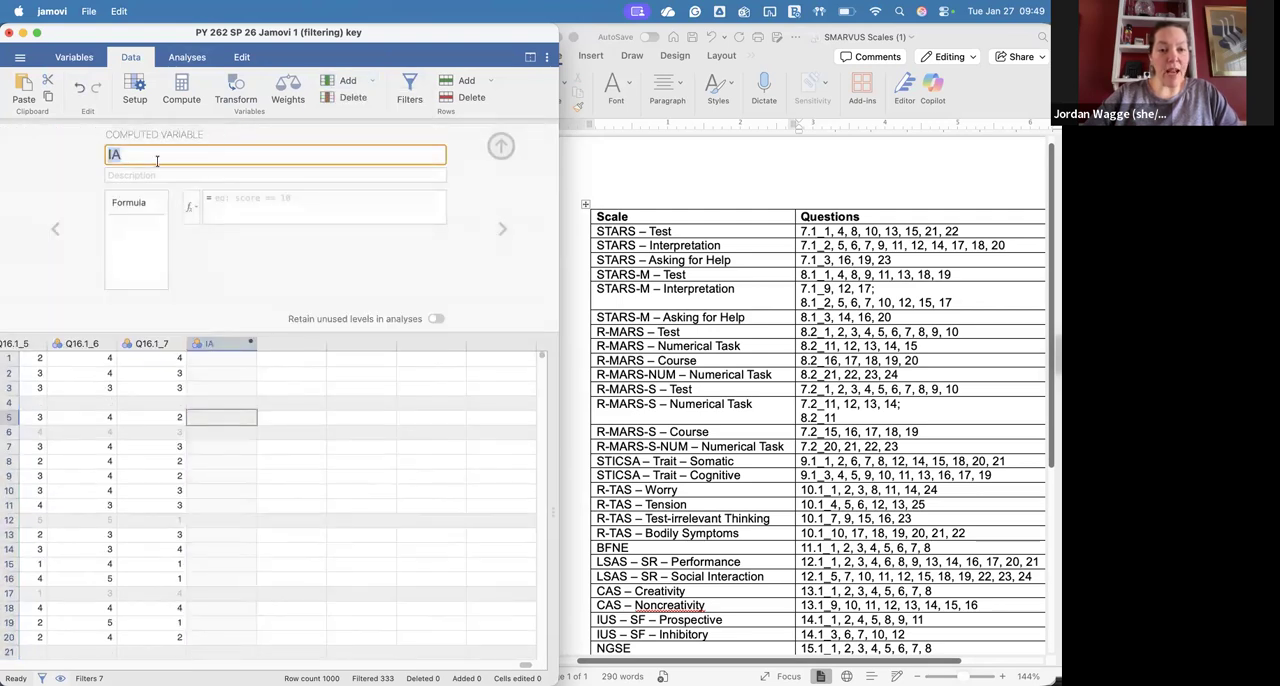
type("STARS ")
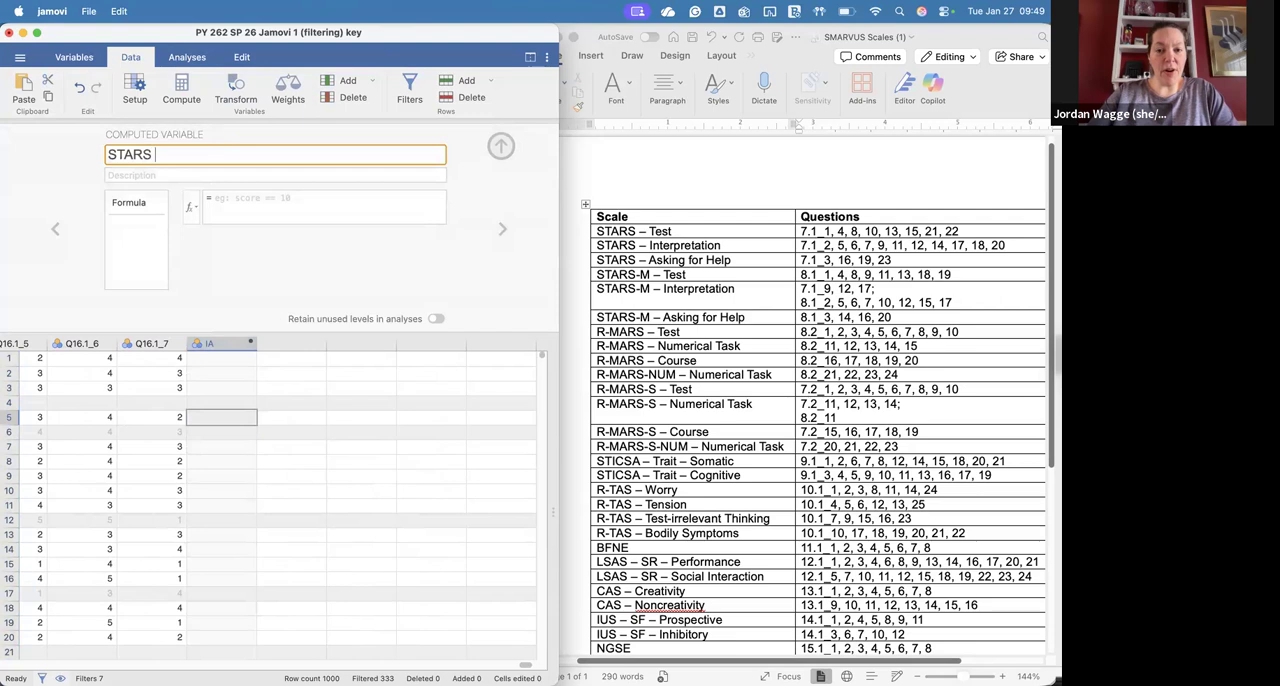
type("- Test")
key("Tab")
type("Test a")
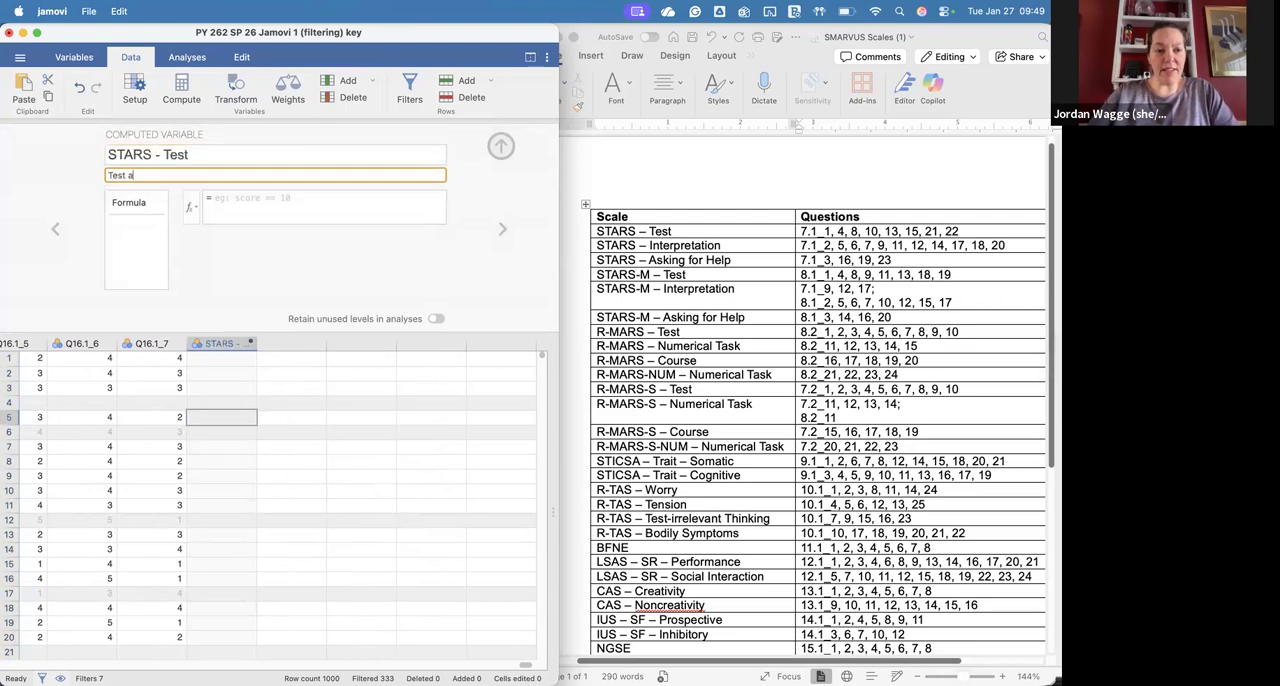
type("nxiety subs")
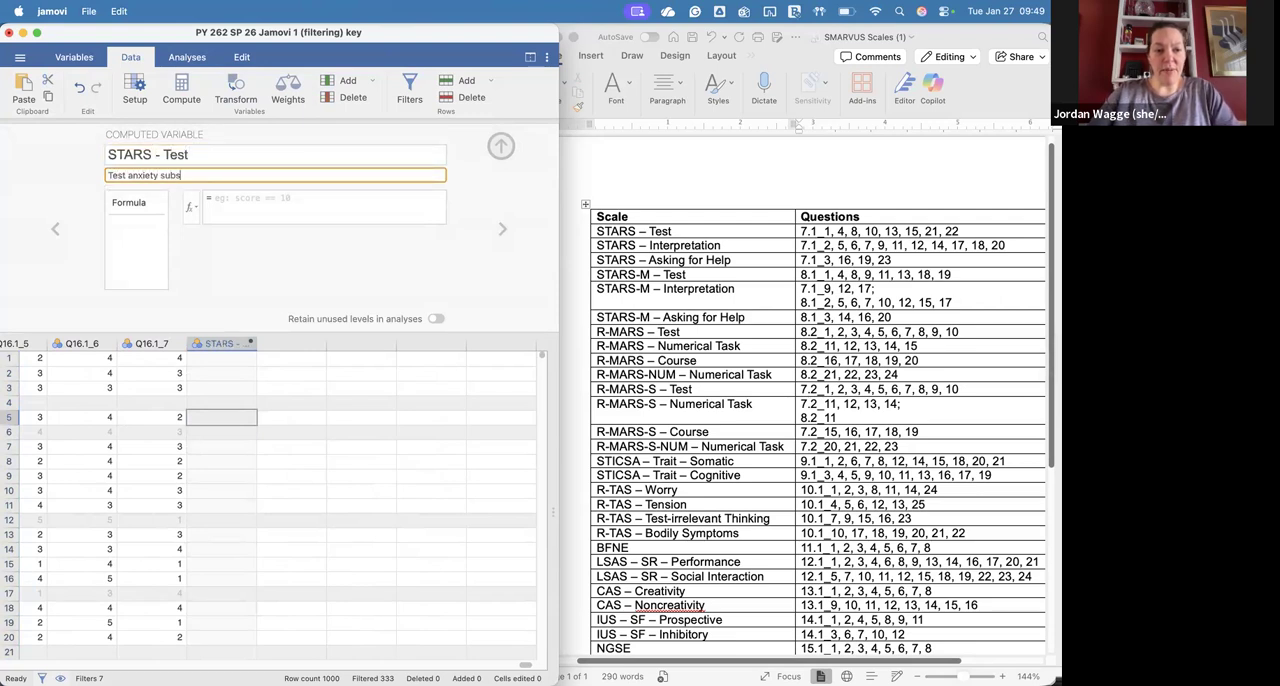
type("cale of the STARS")
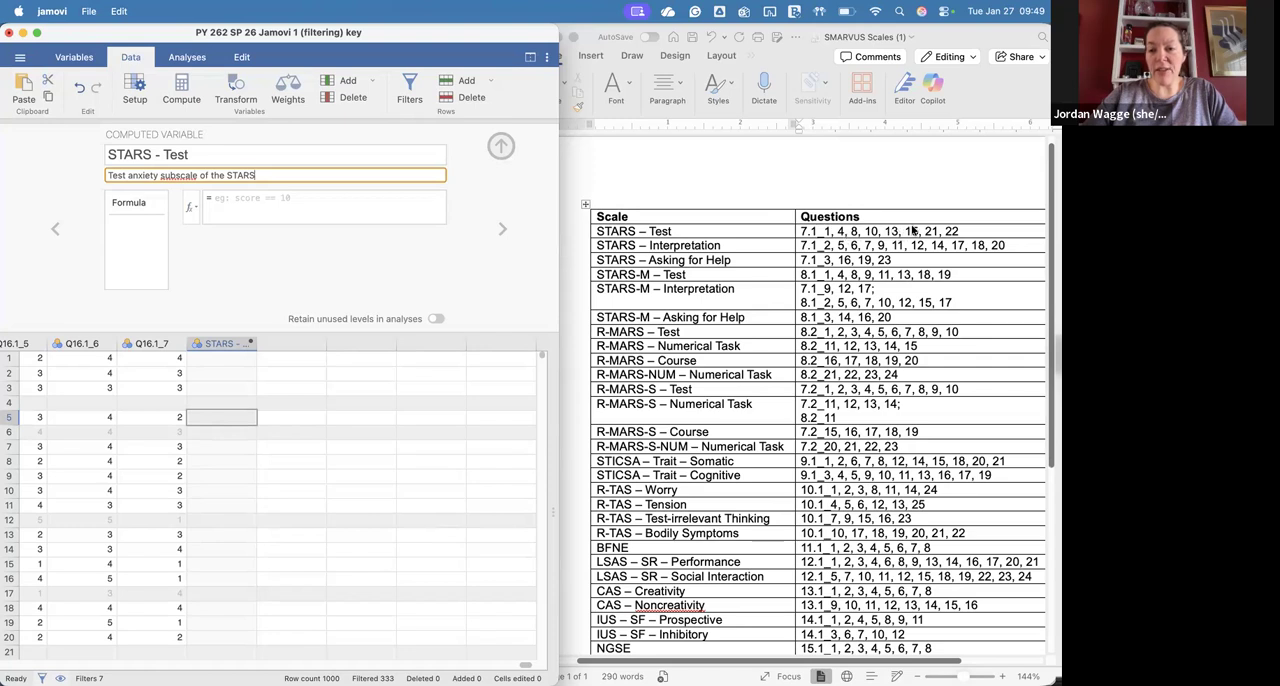
Step: Start the STARS - Test formula as a sum with Q7.1_1+Q7.1_4+ using the listed variables
left_click(191, 207)
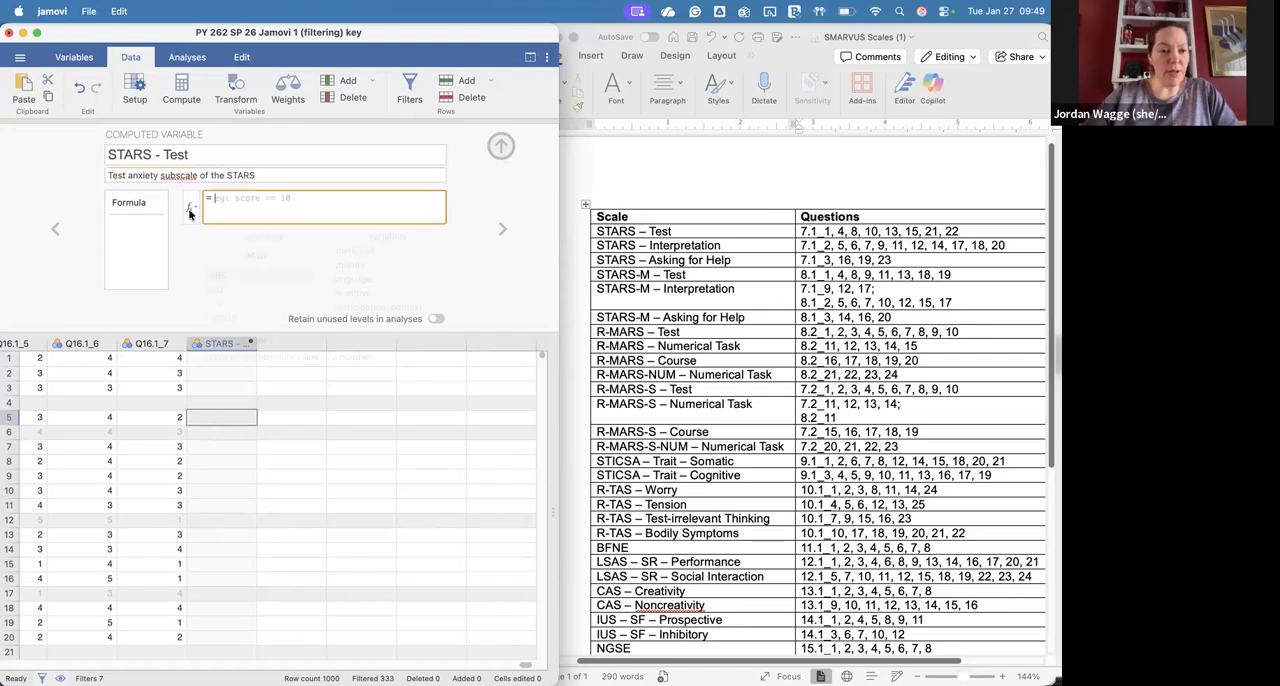
scroll(243, 299, "down", 1)
scroll(360, 288, "down", 10)
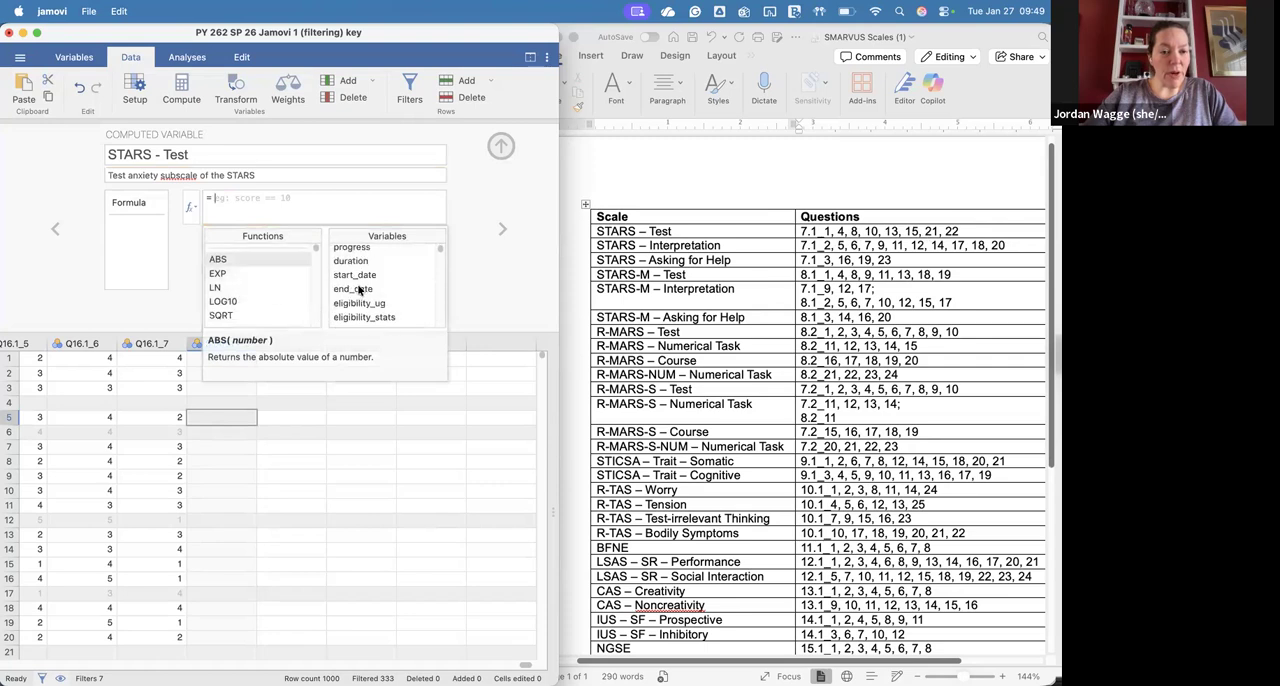
scroll(360, 289, "up", 10)
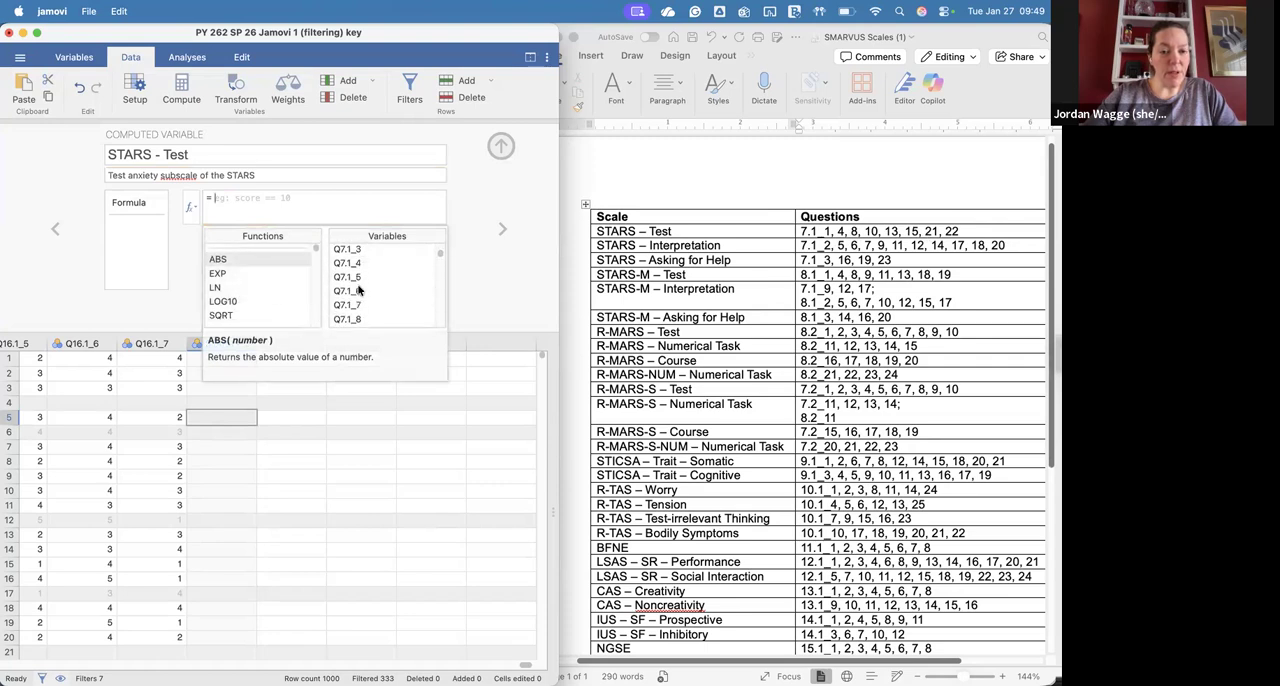
double_click(359, 289)
type("+")
scroll(362, 300, "down", 2)
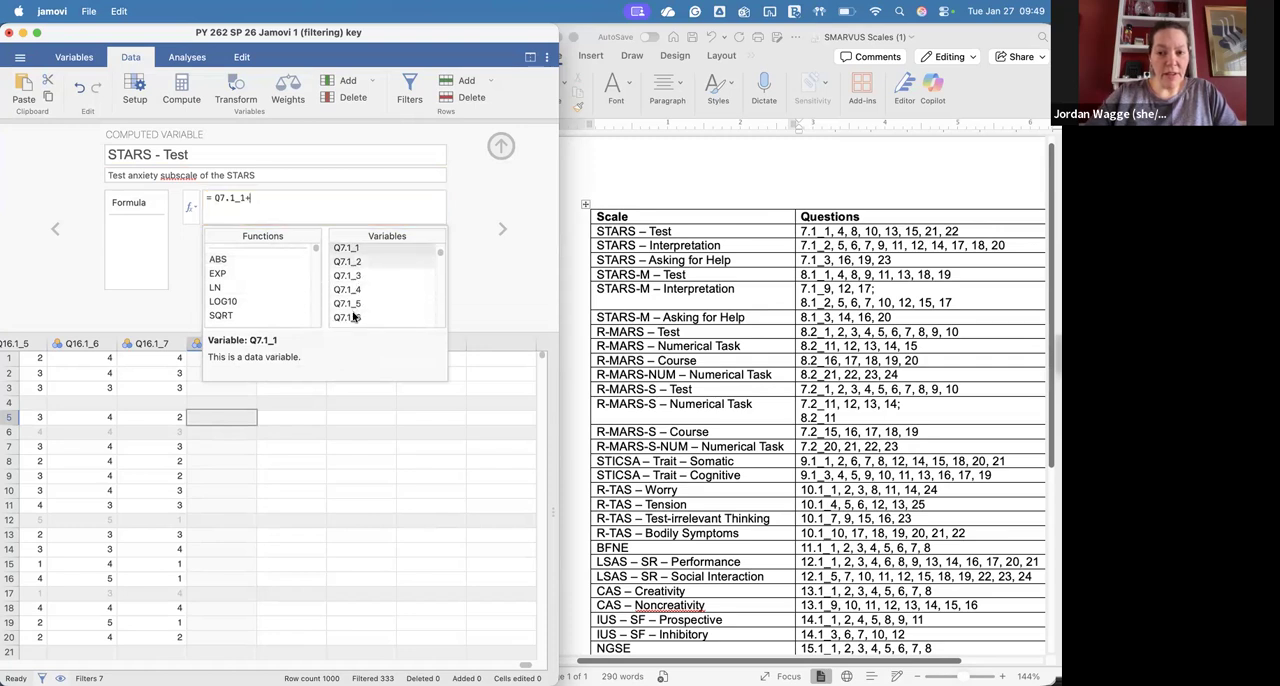
double_click(369, 290)
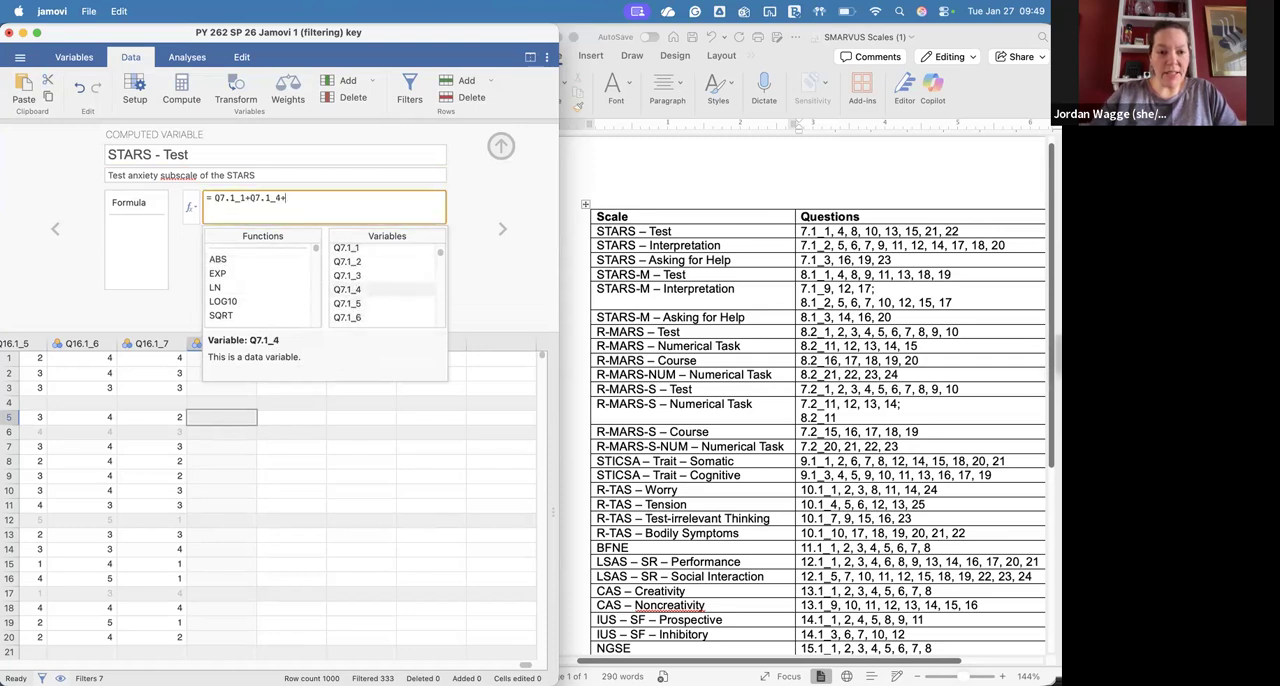
type("+")
Step: Extend the STARS - Test sum formula with Q7.1_8+Q7.1_10+
scroll(367, 302, "down", 2)
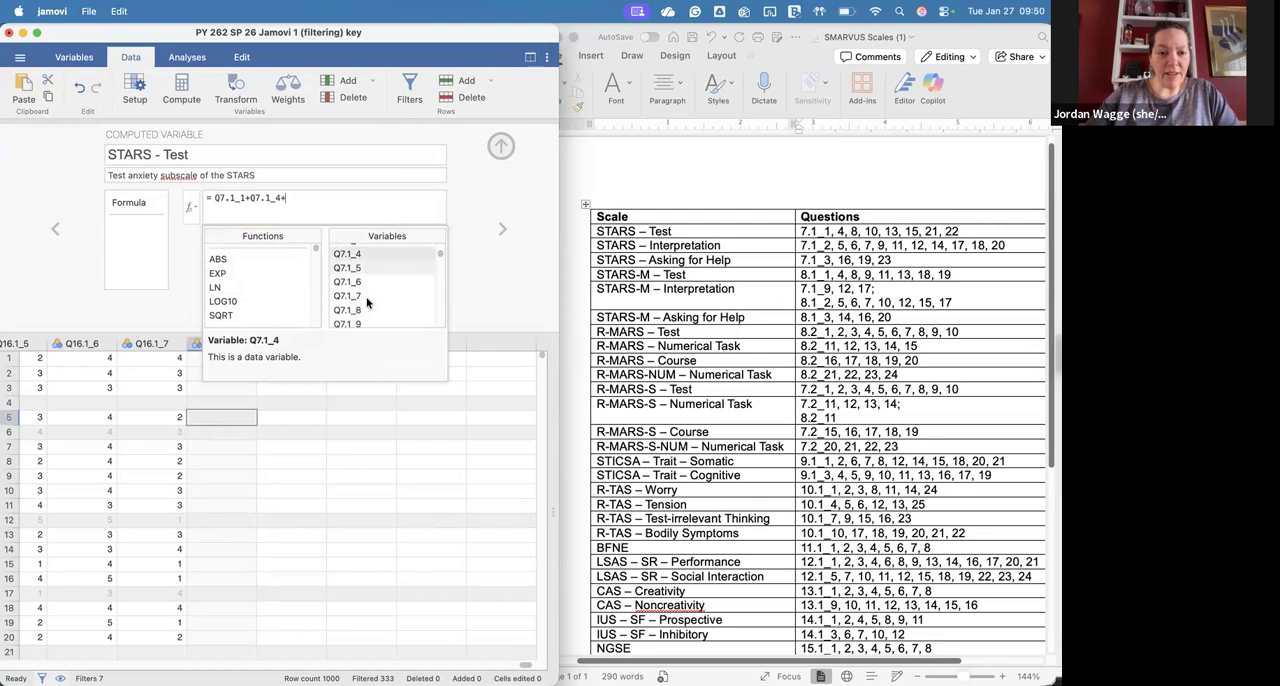
double_click(367, 302)
type("+")
scroll(368, 302, "down", 2)
double_click(368, 302)
type("+Q7.1_10+")
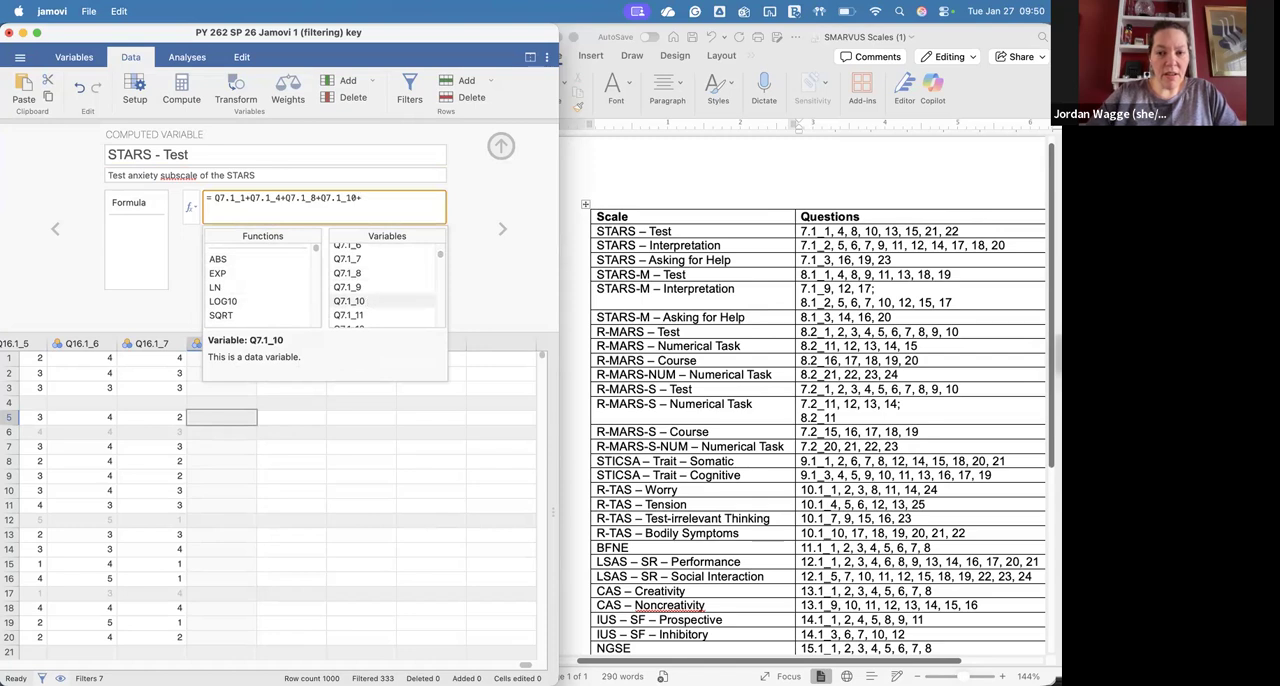
Step: Add Q7.1_13 and Q7.1_15 to the STARS - Test sum formula, each followed by a plus sign
scroll(367, 302, "down", 2)
double_click(362, 304)
type("+Q7.1_13+")
scroll(362, 300, "down", 3)
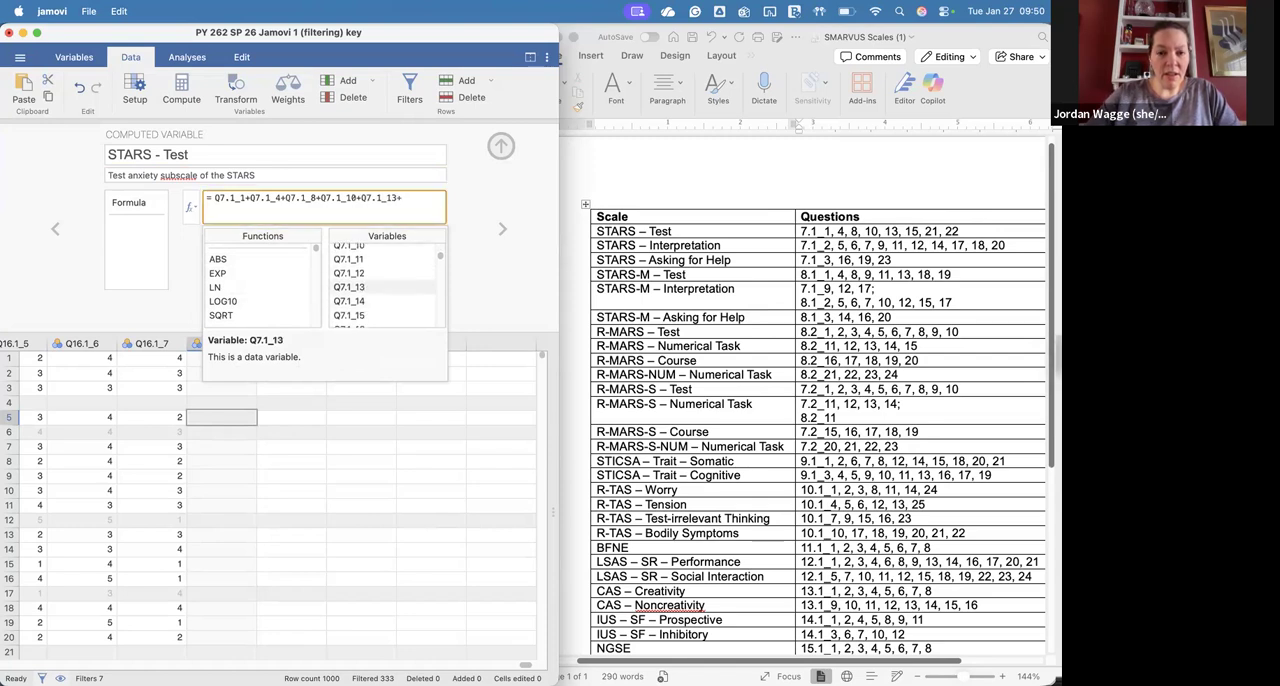
double_click(355, 285)
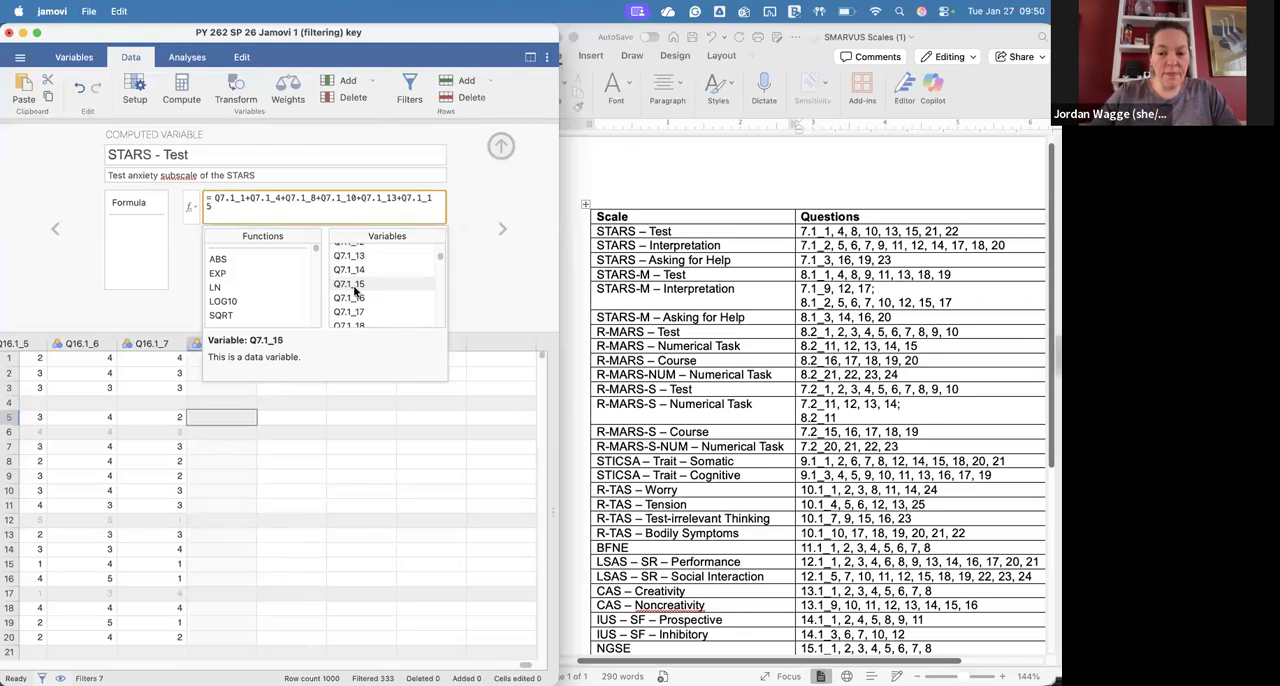
scroll(355, 291, "down", 3)
type("+")
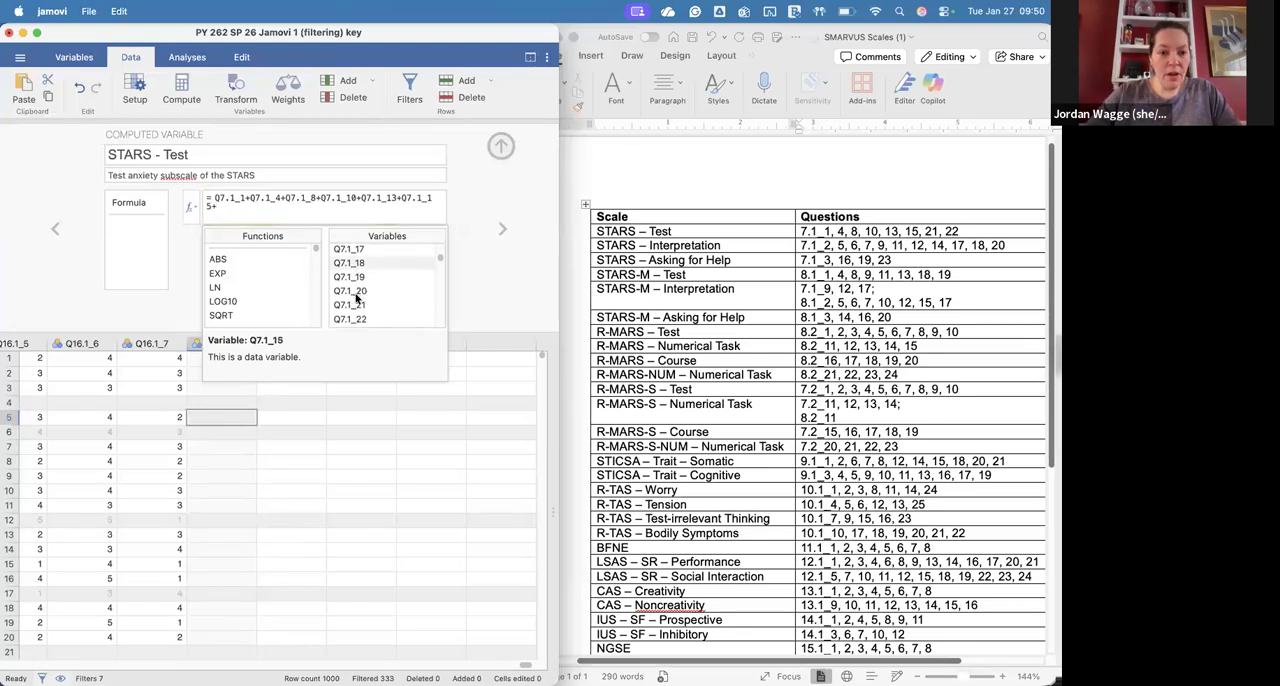
Step: Complete the STARS - Test sum formula with Q7.1_21+Q7.1_22 and close the variable editor
double_click(358, 305)
type("+")
scroll(400, 292, "down", 2)
double_click(425, 293)
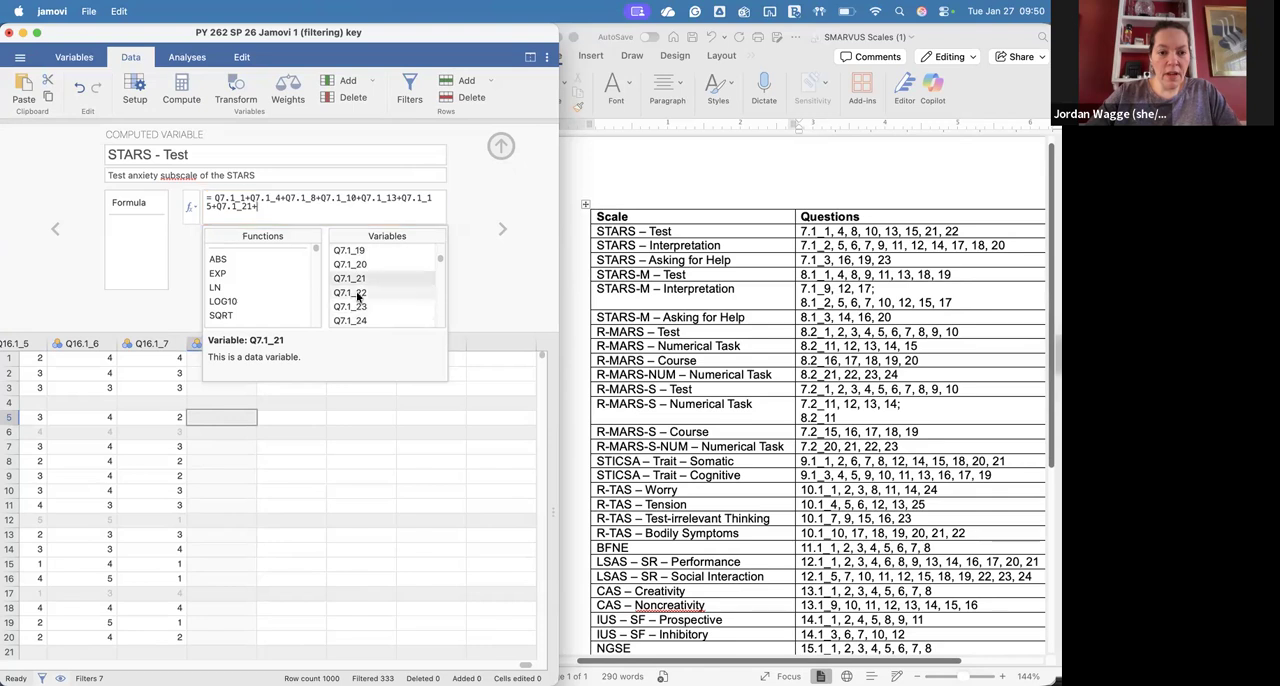
left_click(501, 146)
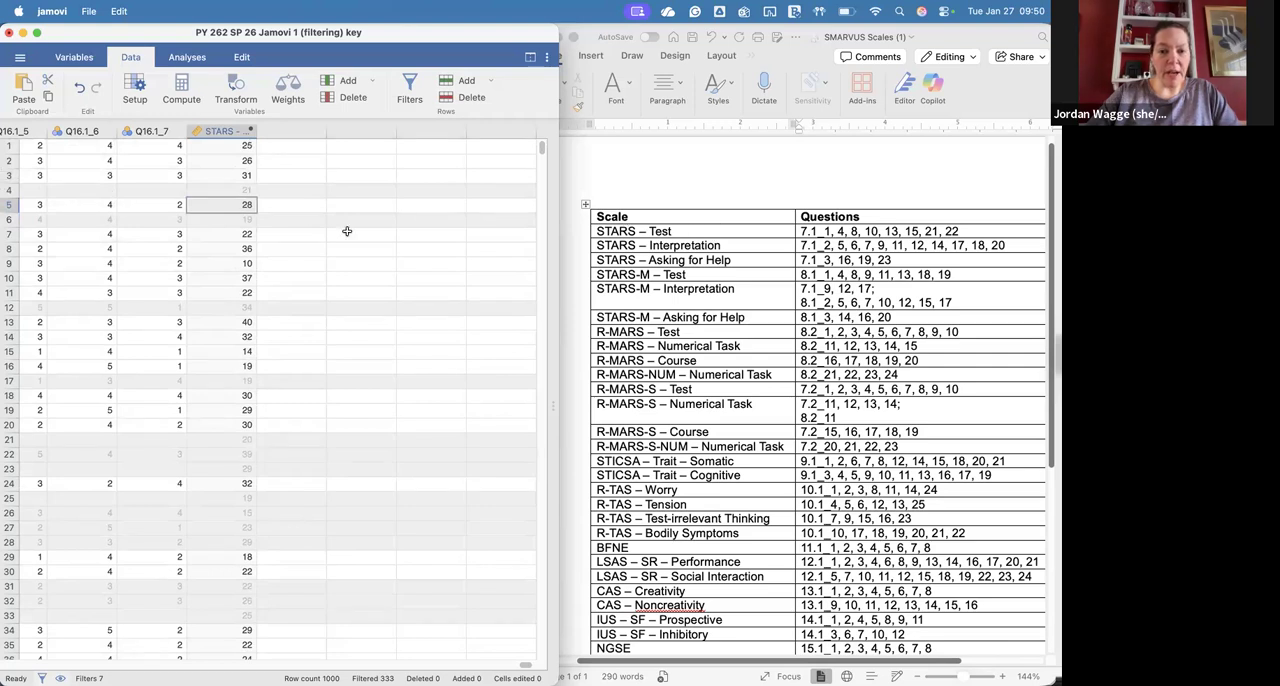
Step: Create a new computed variable in the next empty column and name it "STARS - Interpretation"
double_click(283, 136)
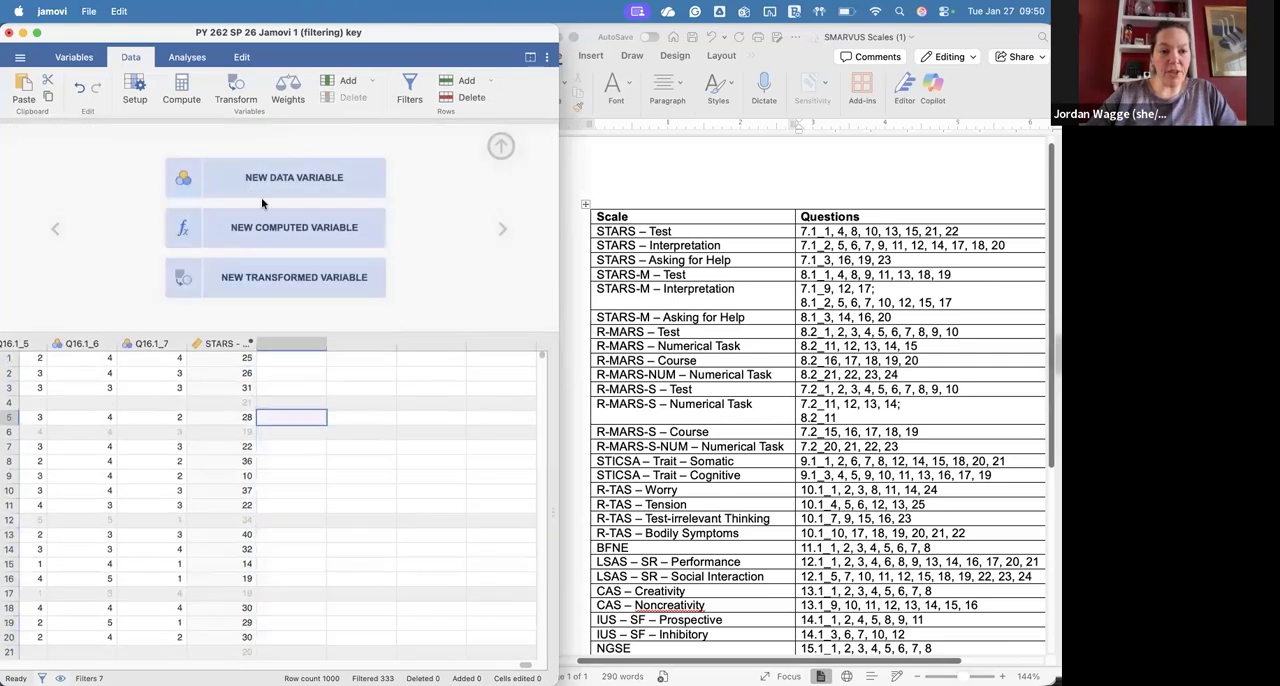
left_click(273, 222)
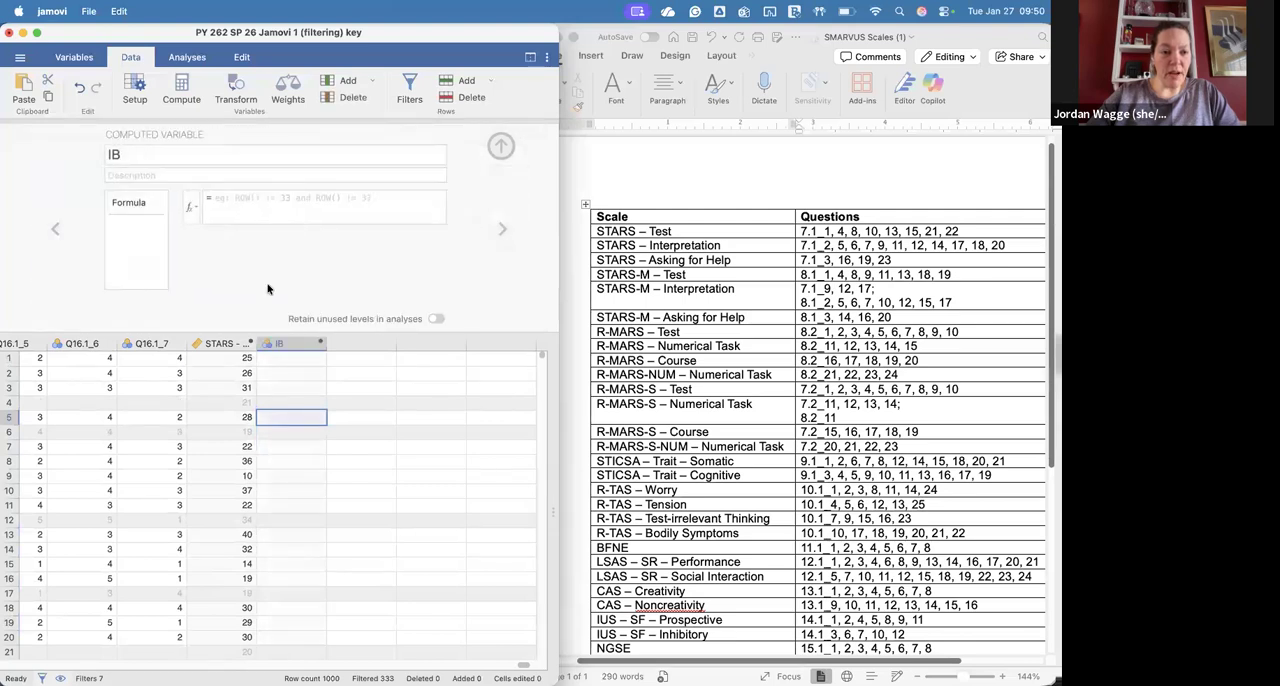
type("STARS - Interpretation")
Step: Start the STARS - Interpretation formula as a sum with Q7.1_2+Q7.1_5+ using the listed variables
left_click(192, 207)
scroll(362, 304, "down", 10)
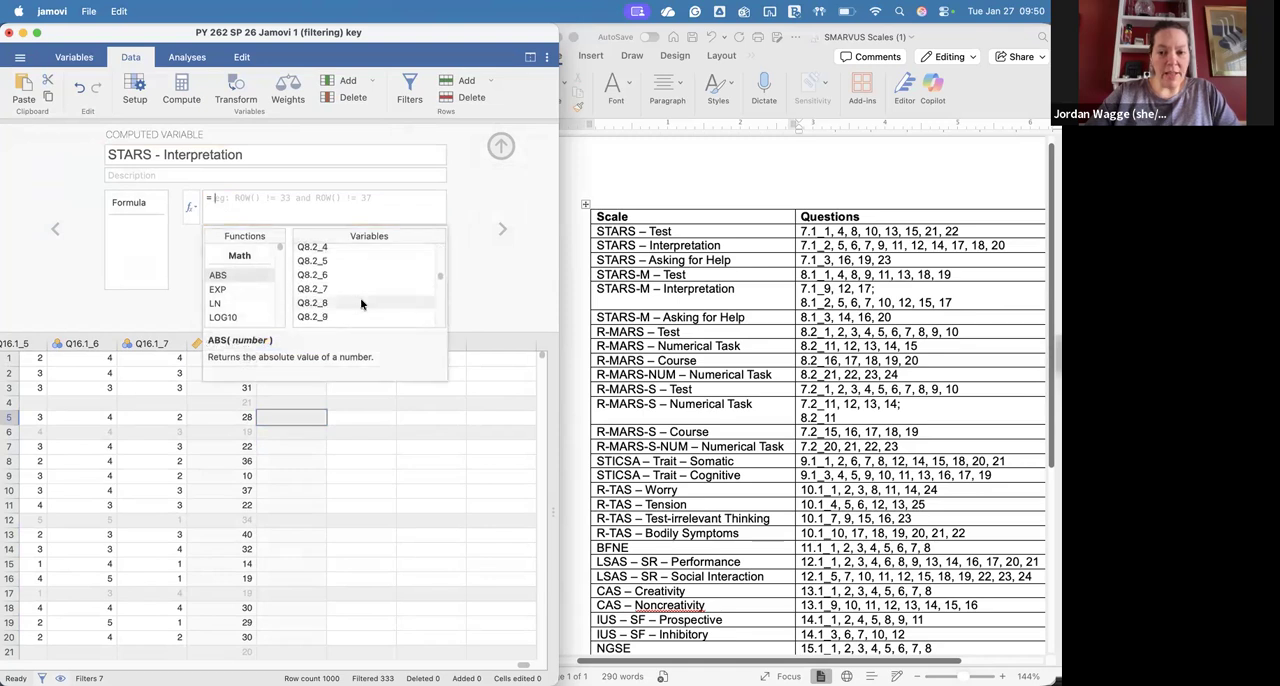
scroll(362, 304, "up", 5)
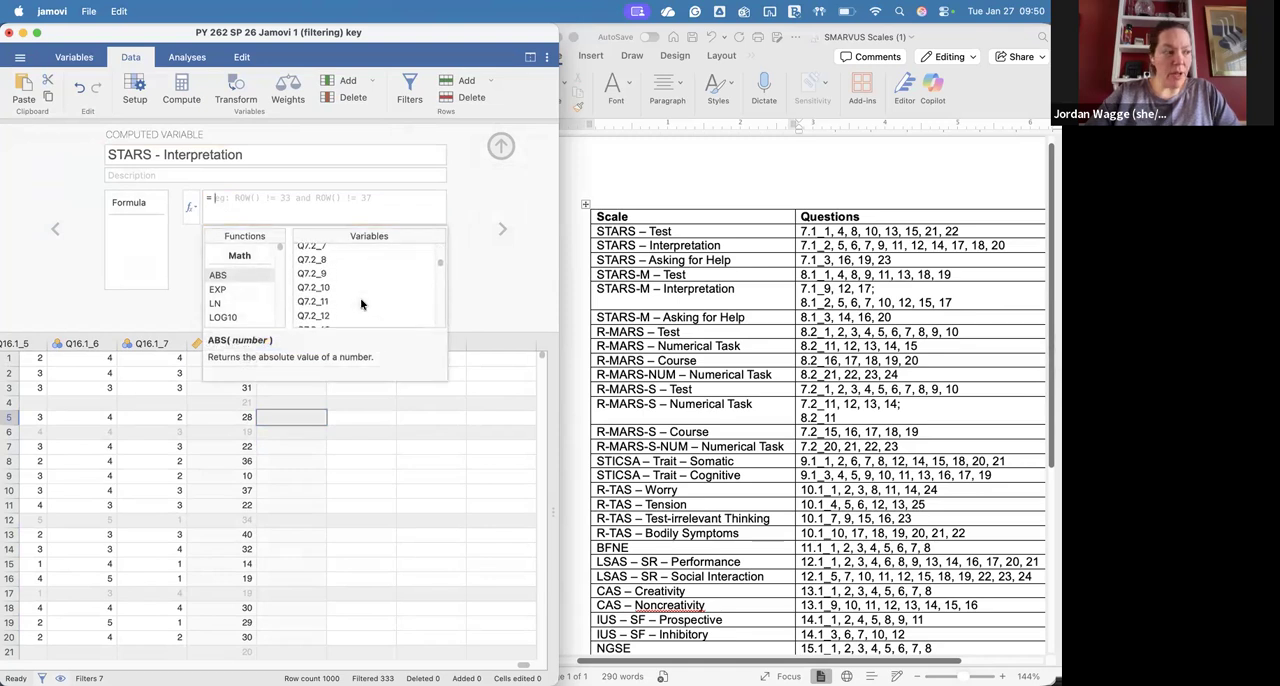
scroll(362, 304, "up", 6)
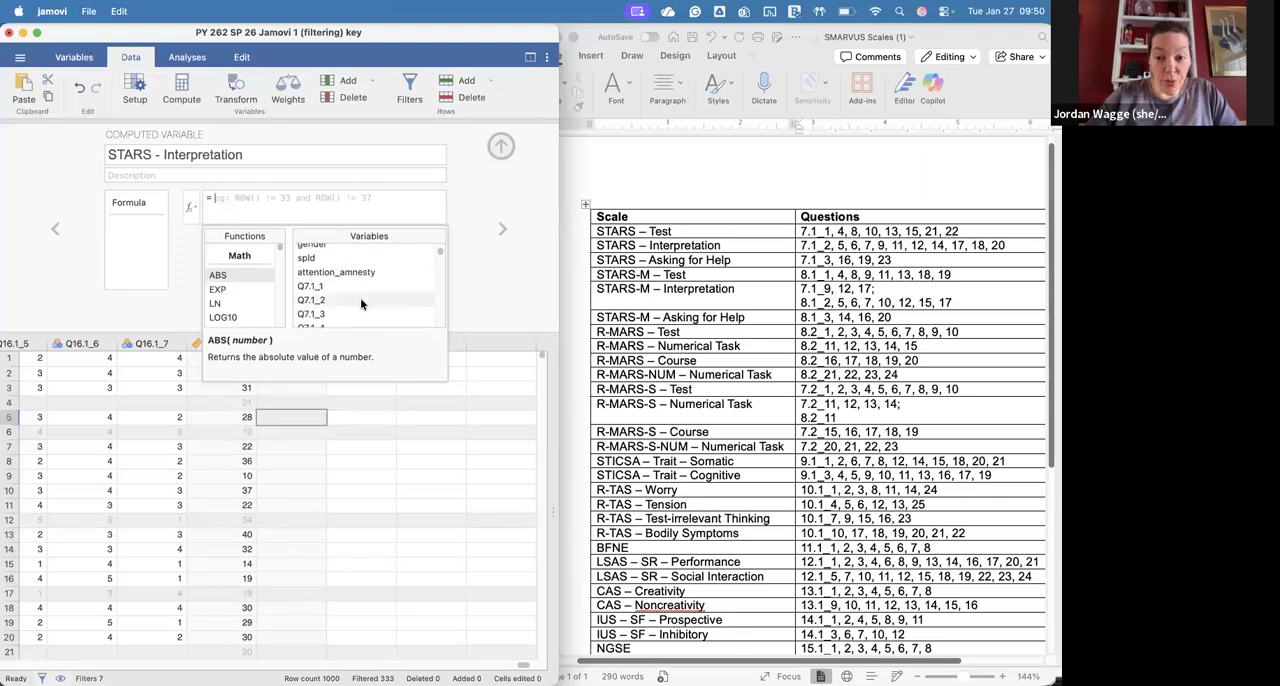
double_click(336, 303)
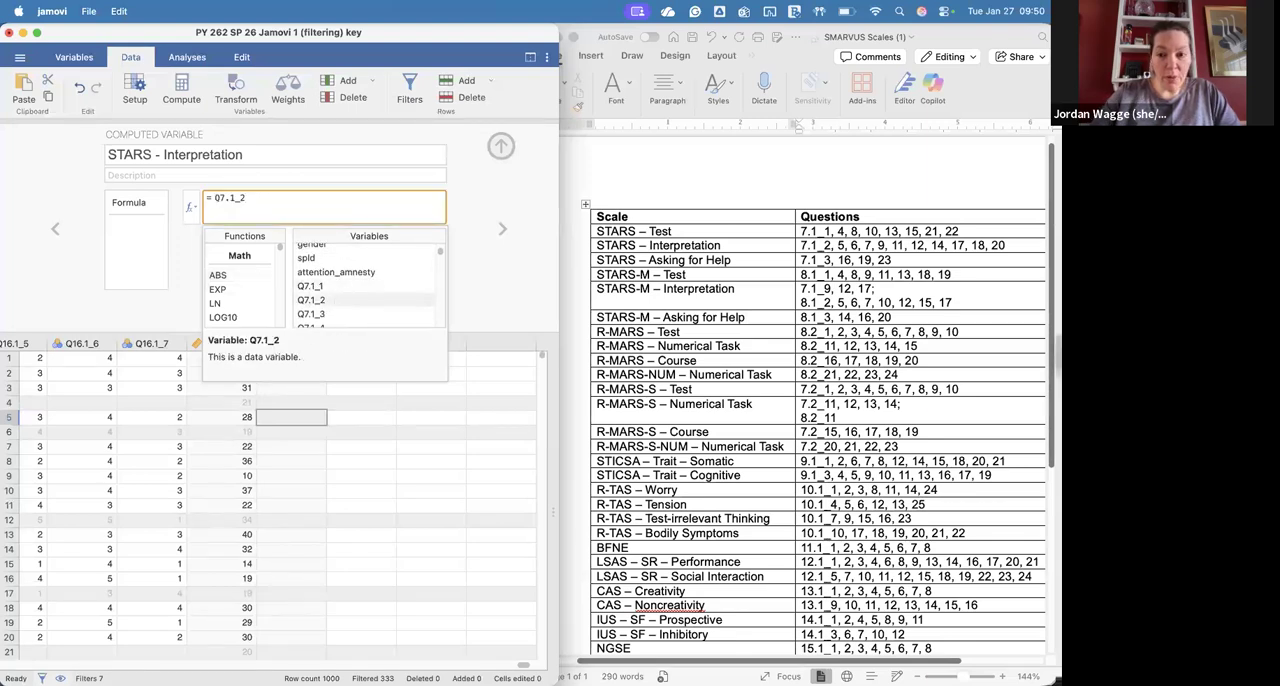
scroll(333, 305, "down", 2)
double_click(333, 305)
type("+")
scroll(332, 302, "down", 2)
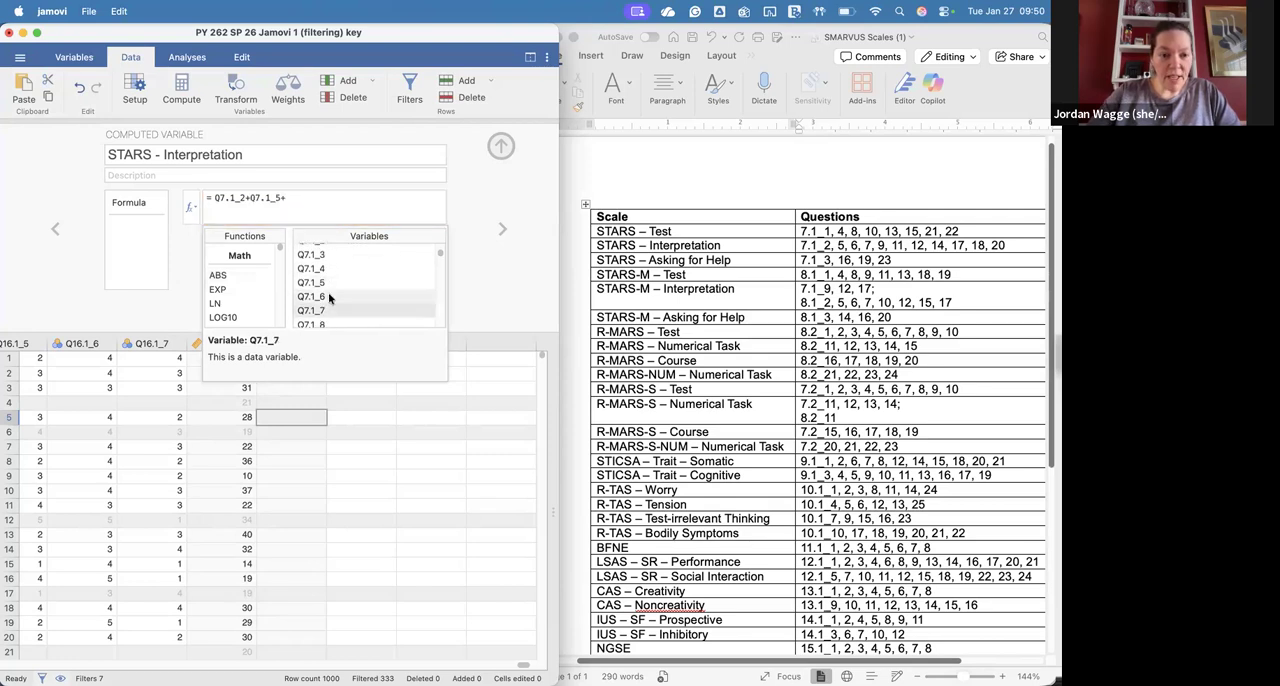
Step: Extend the STARS - Interpretation sum formula with Q7.1_6+Q7.1_7+Q7.1_9+
double_click(330, 297)
type("+")
scroll(326, 298, "down", 1)
double_click(326, 292)
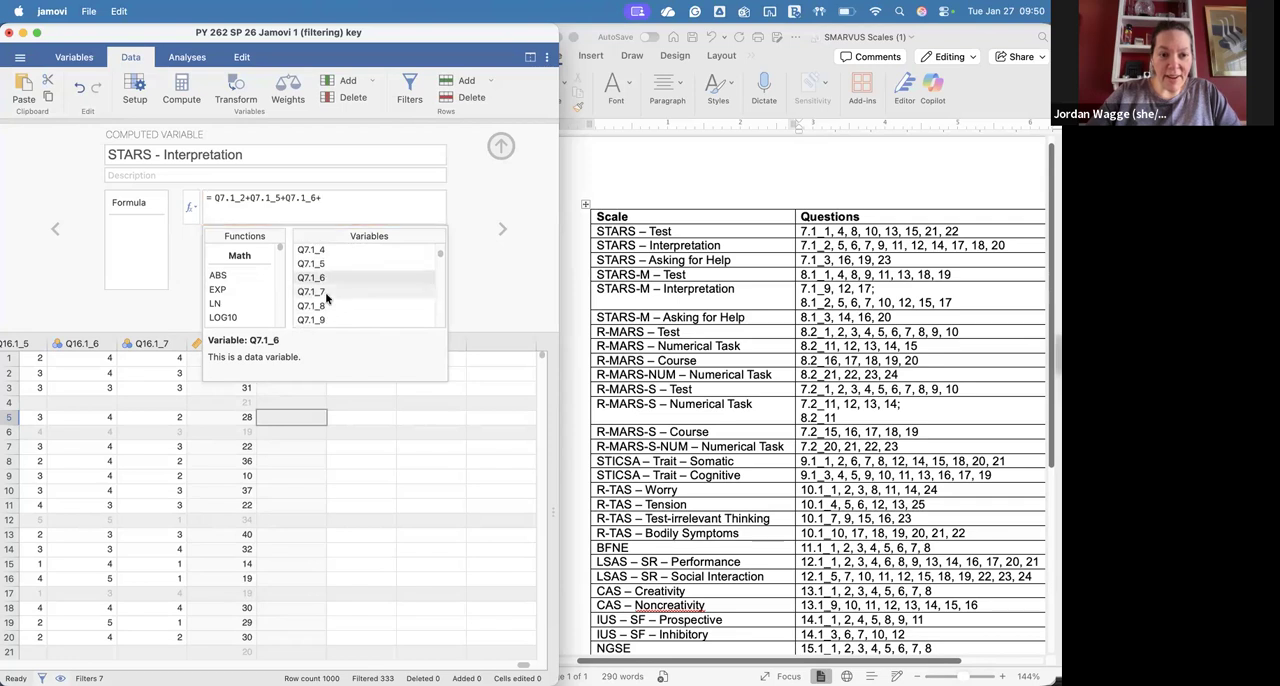
type("+")
scroll(326, 296, "down", 2)
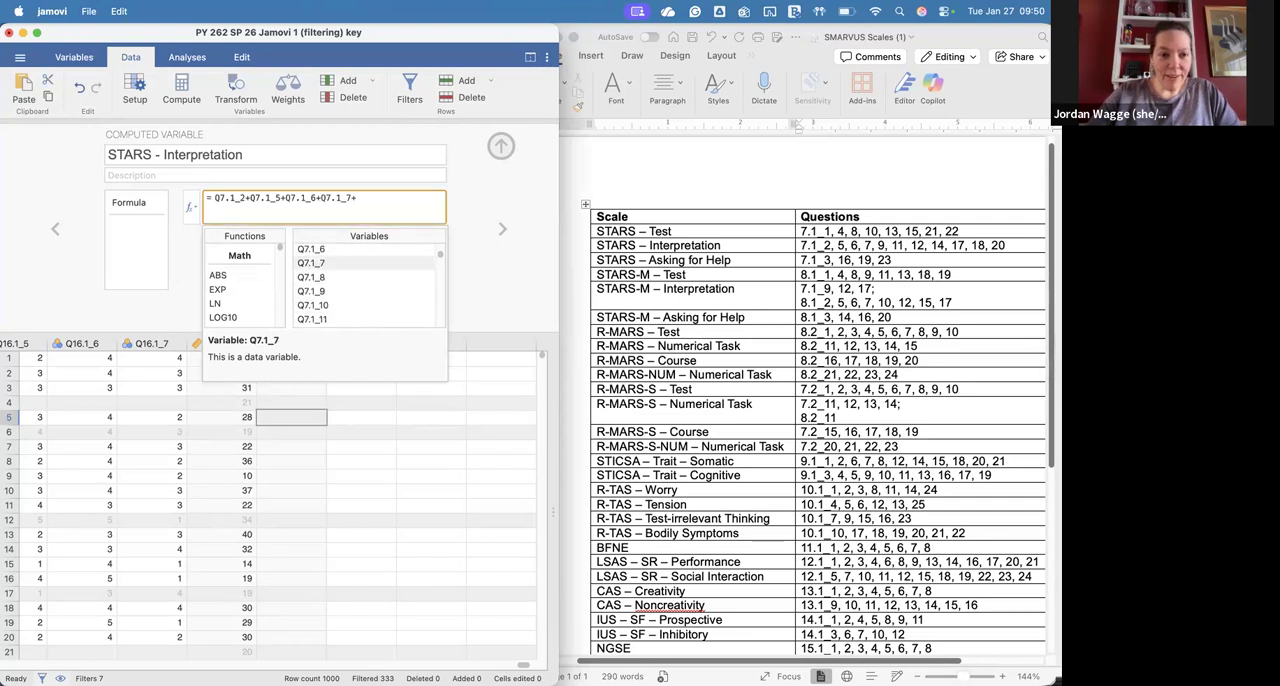
double_click(326, 292)
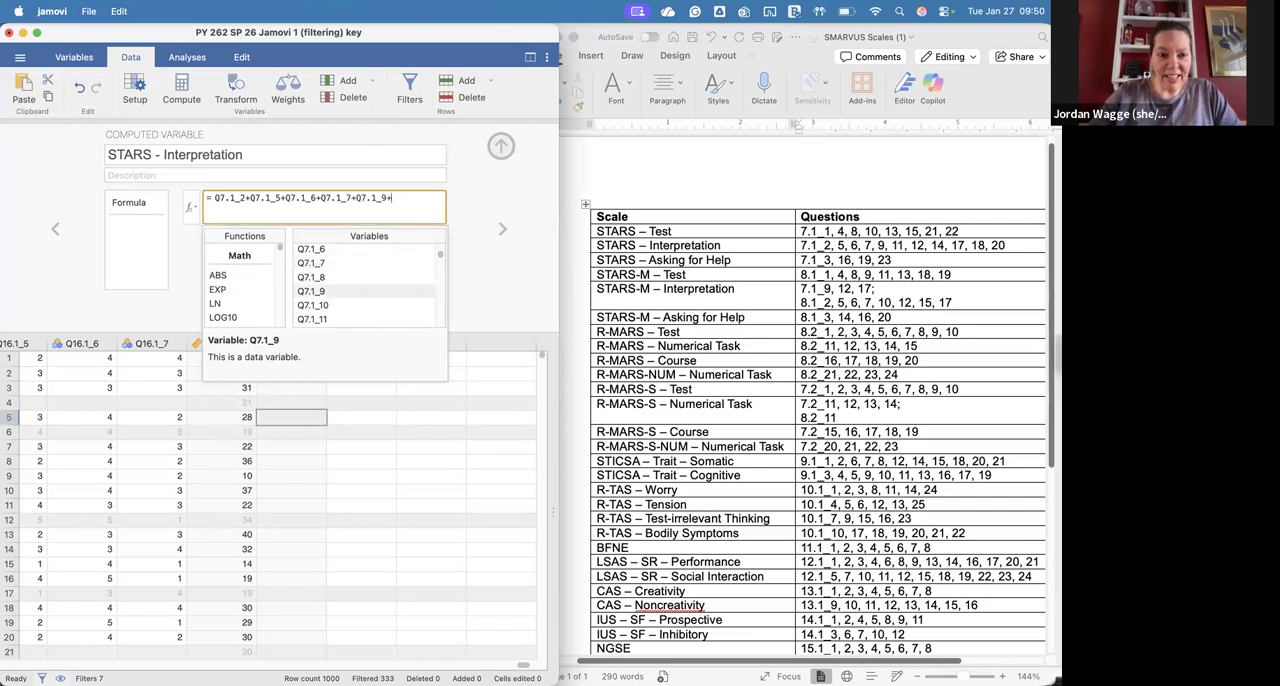
type("+")
Step: Add Q7.1_11, Q7.1_12 and Q7.1_14 to the STARS - Interpretation sum formula, each followed by a plus sign
scroll(323, 298, "down", 1)
double_click(323, 300)
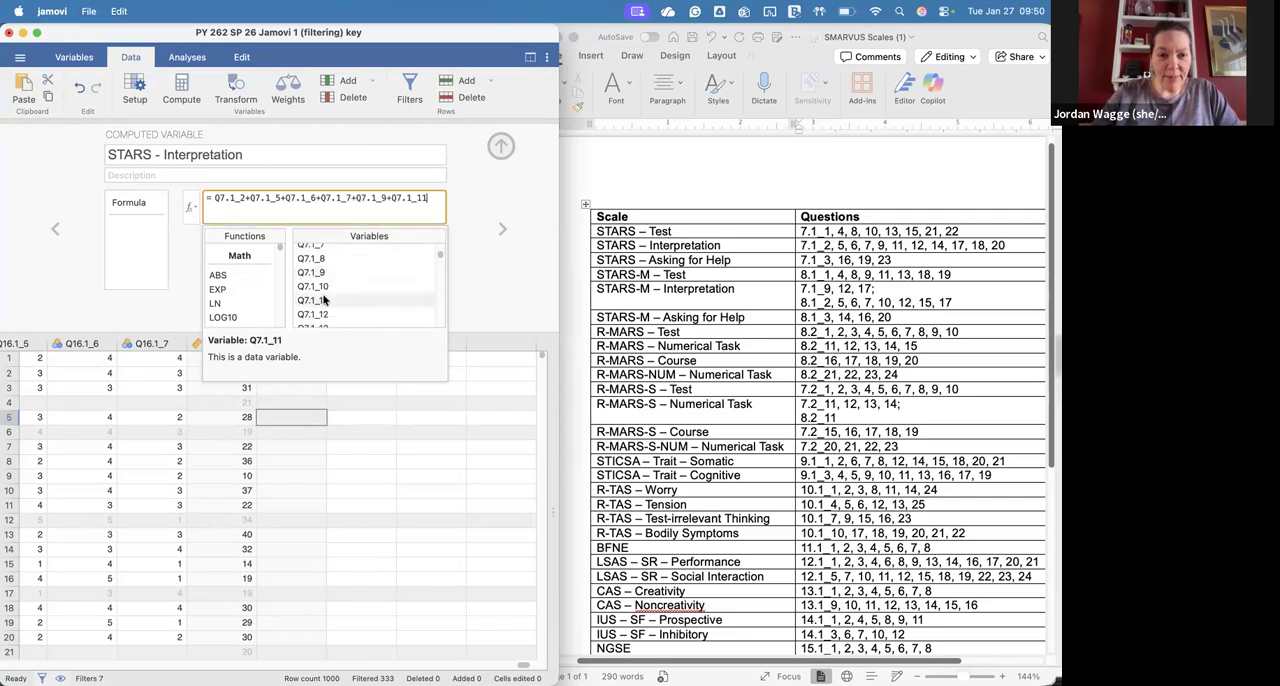
type("+")
double_click(334, 314)
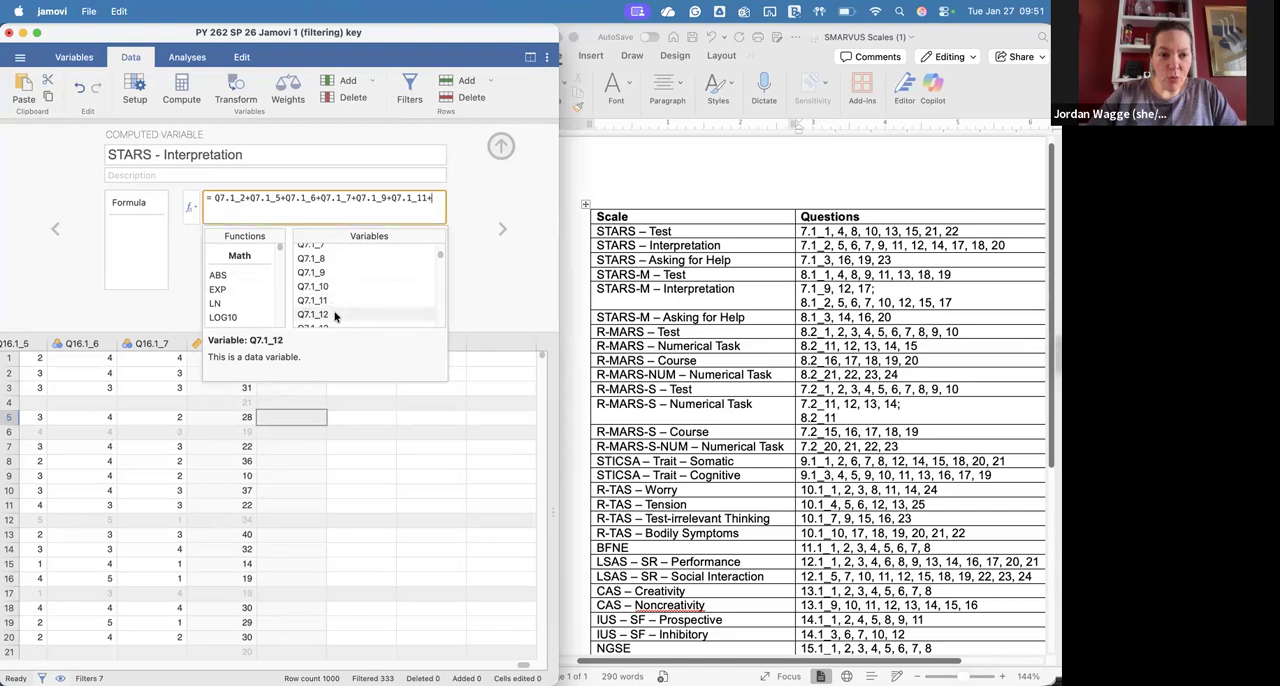
type("+")
scroll(330, 300, "down", 2)
double_click(330, 326)
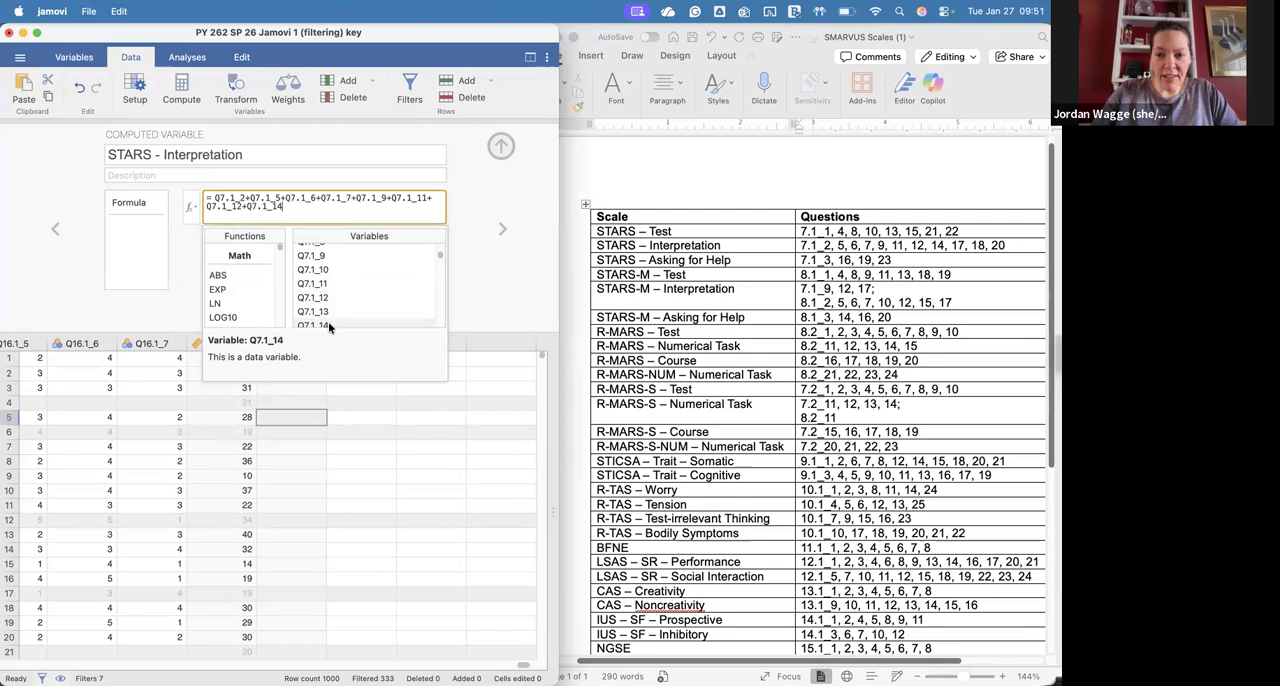
scroll(330, 320, "down", 3)
type("+")
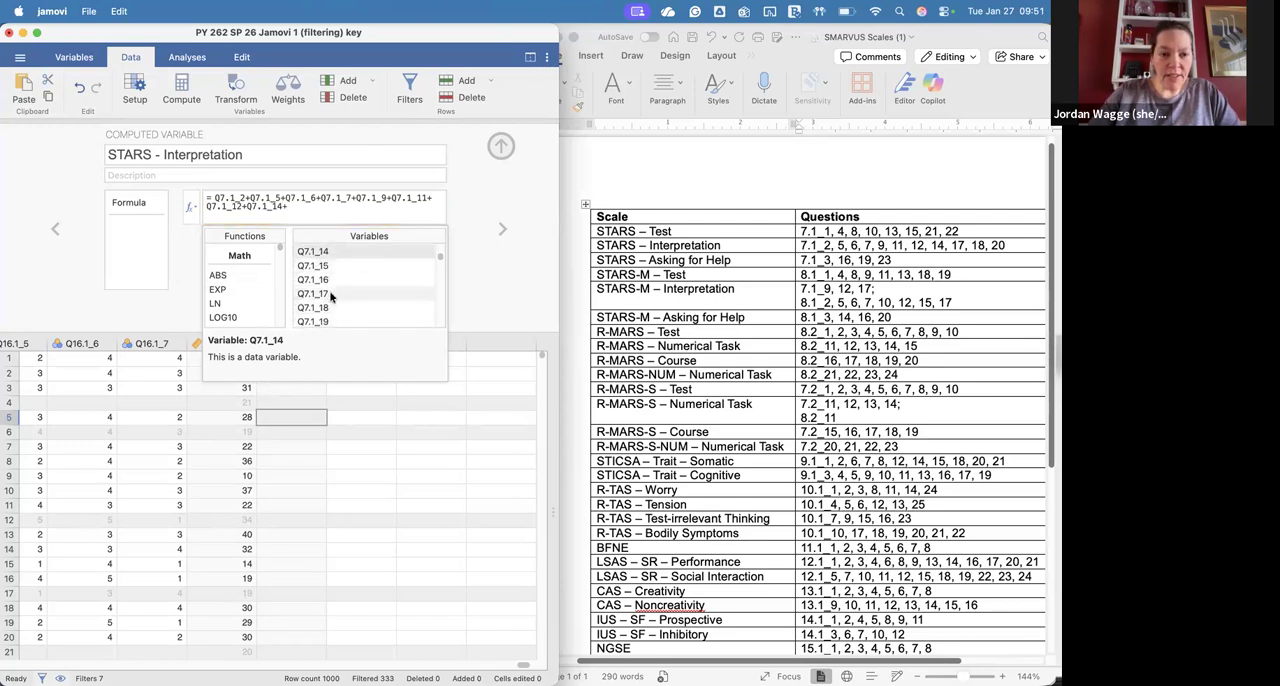
Step: Complete the STARS - Interpretation formula with Q7.1_17+Q7.1_18+Q7.1_20 and close the variable editor
double_click(331, 295)
scroll(330, 298, "down", 1)
type("+")
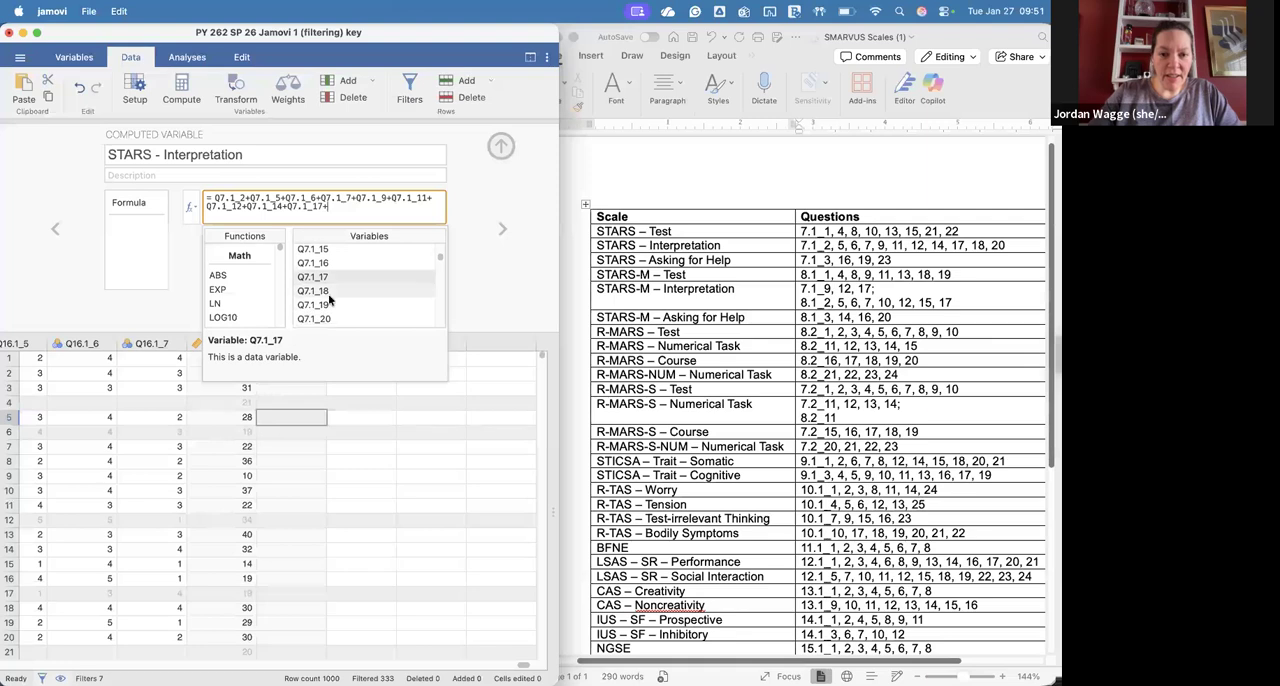
double_click(330, 292)
type("+")
scroll(330, 300, "down", 2)
double_click(330, 296)
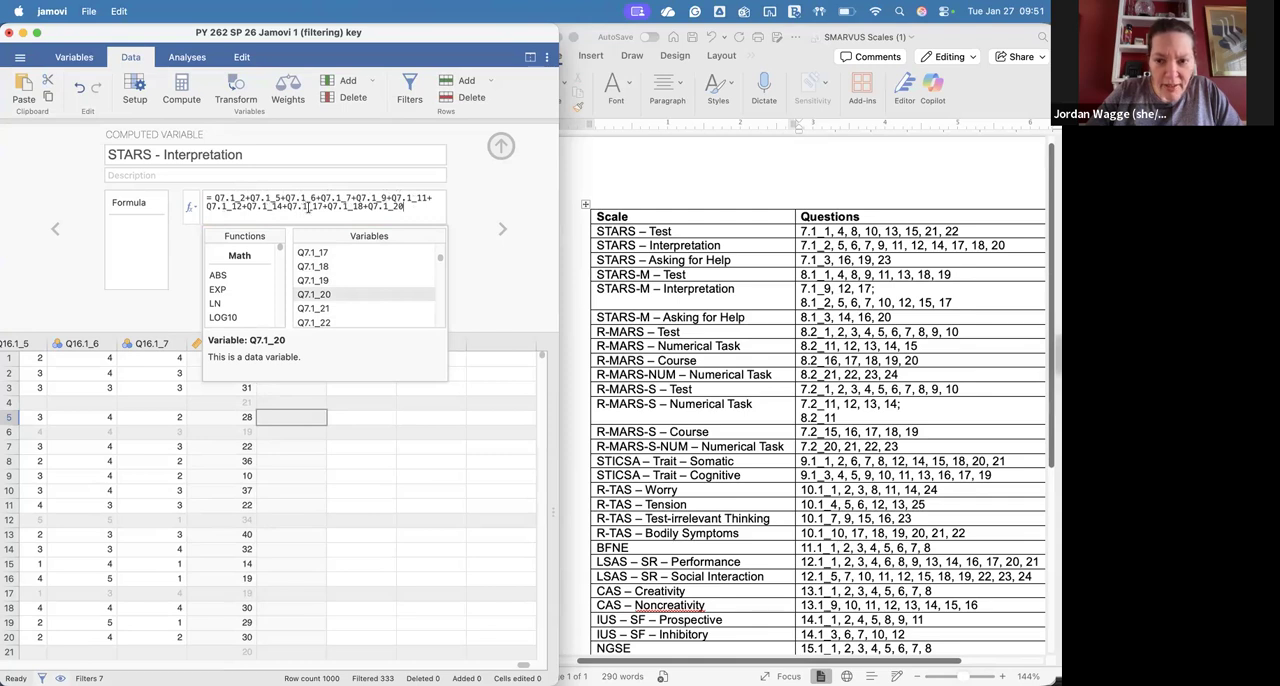
left_click(501, 147)
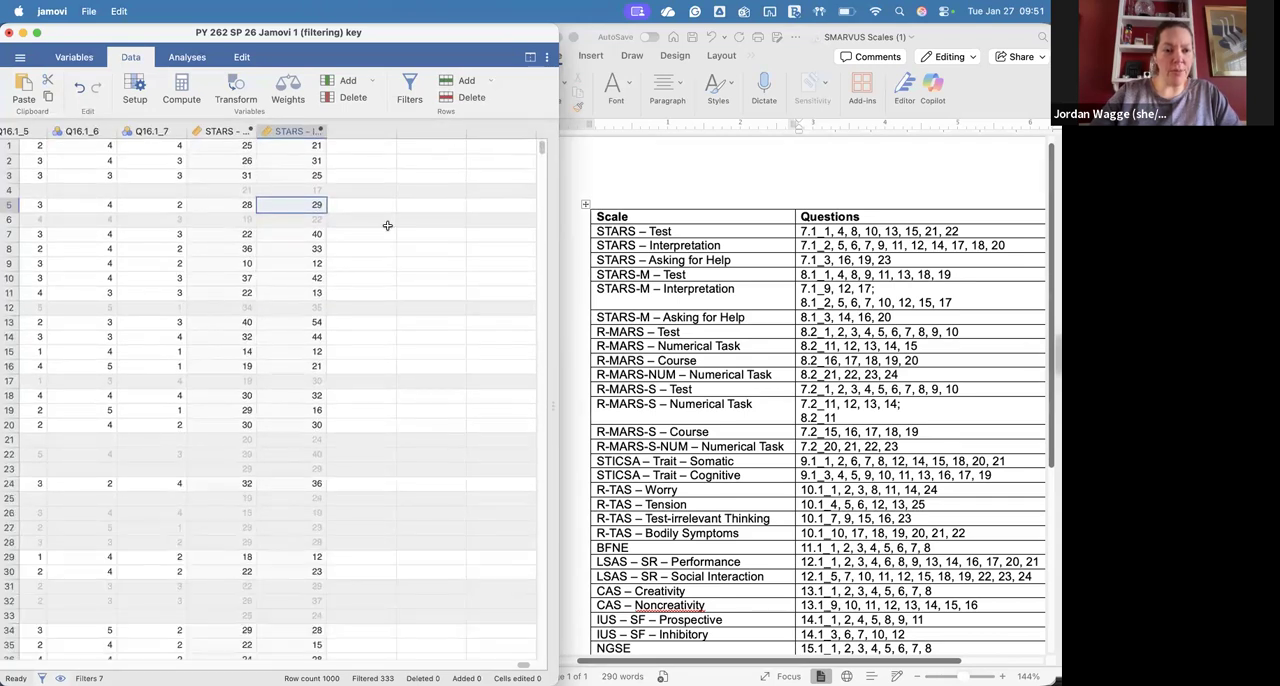
Step: Create another computed variable in the next empty column and name it "STARS - Asking for help"
left_click(346, 130)
double_click(344, 130)
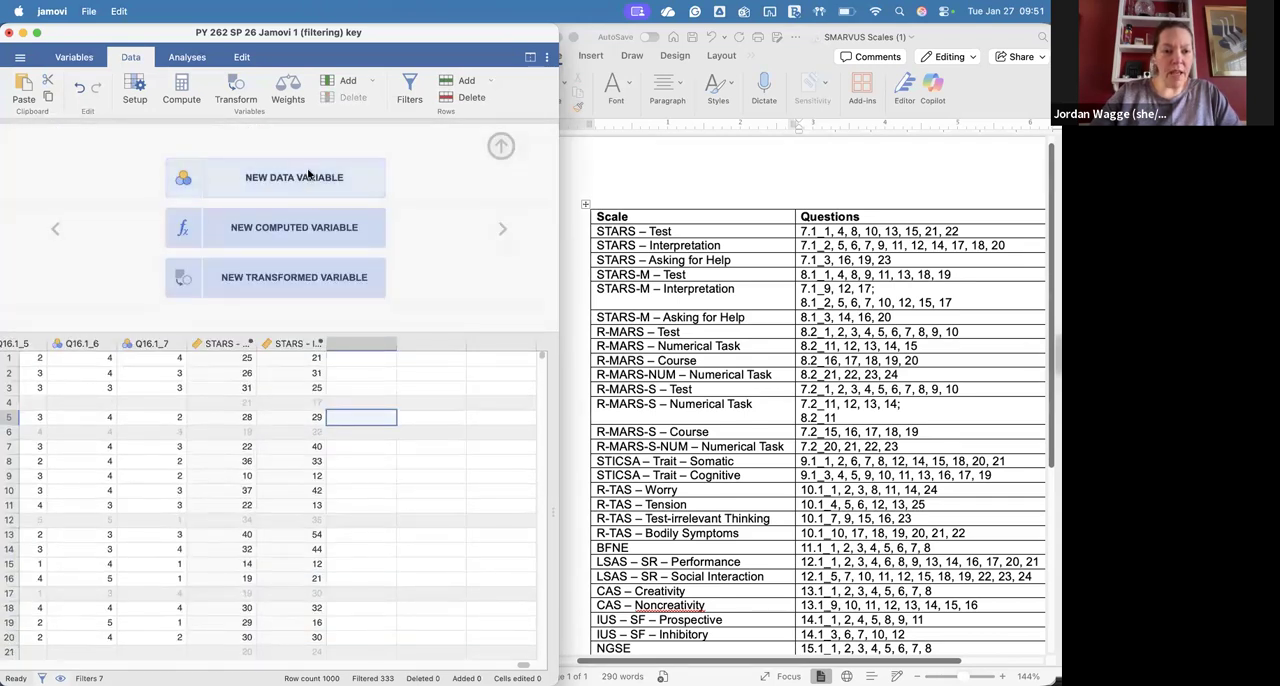
left_click(308, 226)
left_click(308, 154)
type("STARS - Asking for help")
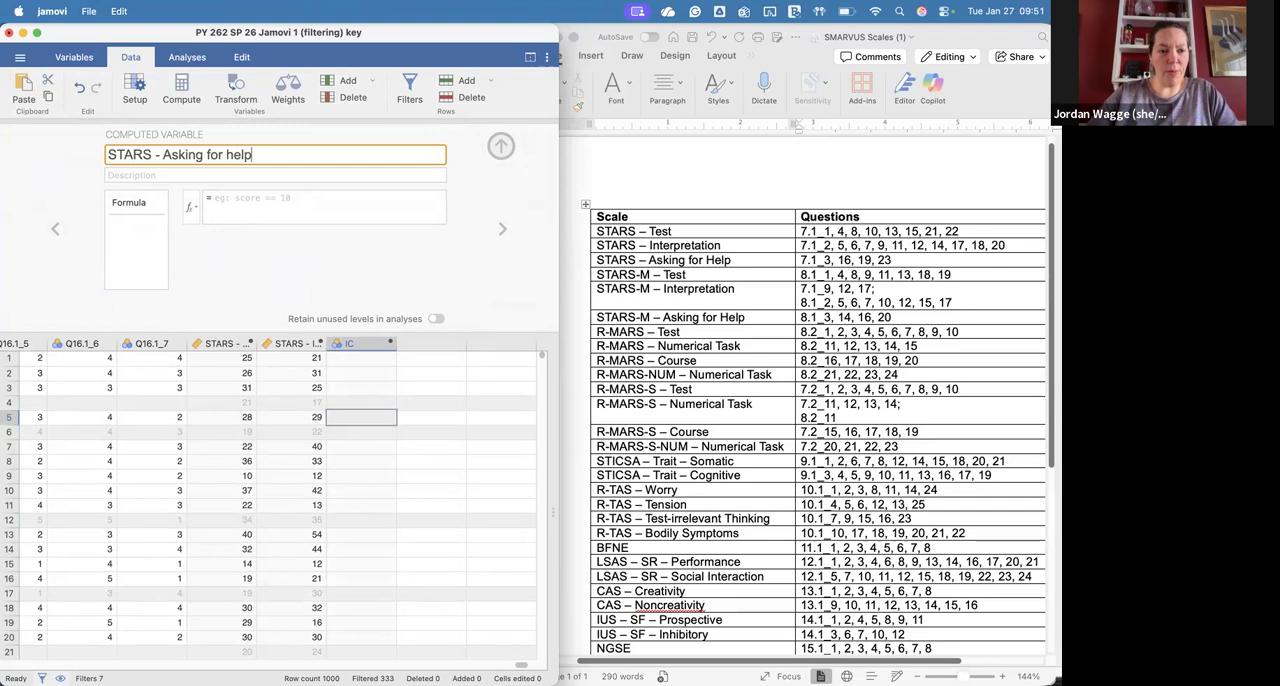
Step: Start the STARS - Asking for help formula as a sum with Q7.1_3+Q7.1_16+ using the listed variables
left_click(190, 203)
scroll(377, 288, "down", 1)
scroll(377, 288, "down", 10)
double_click(377, 285)
type("+")
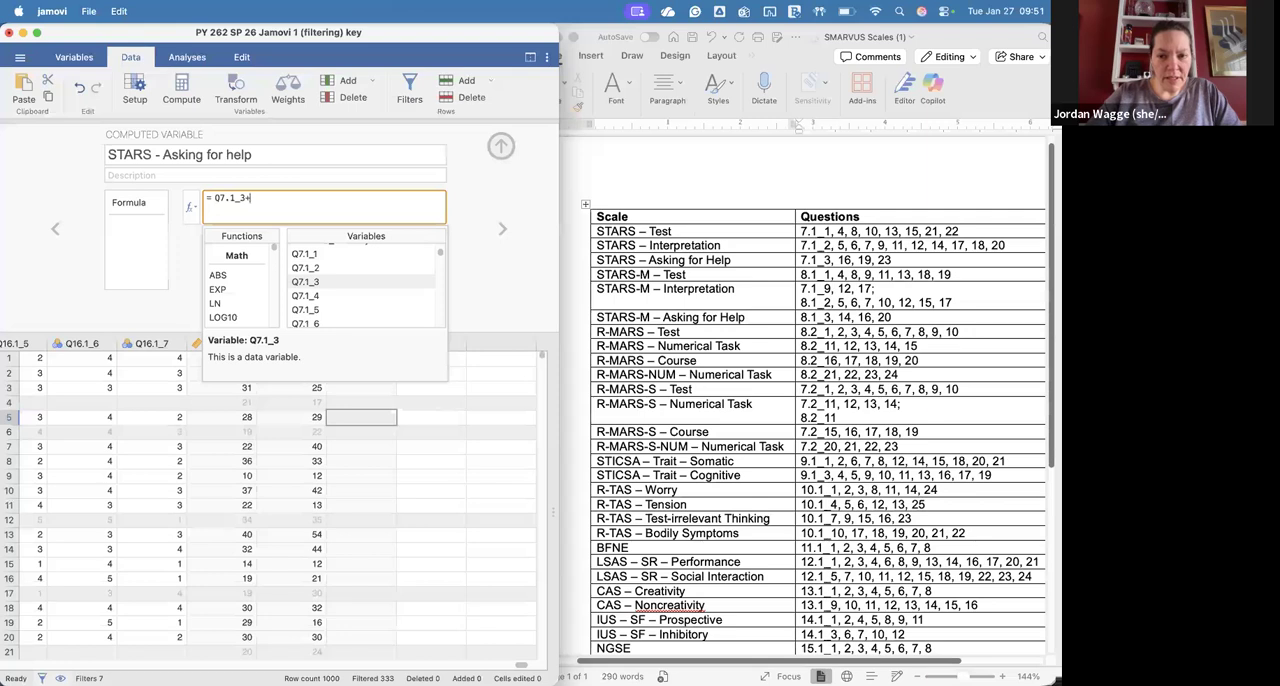
scroll(361, 291, "down", 3)
scroll(361, 291, "down", 3)
double_click(333, 287)
scroll(333, 289, "down", 2)
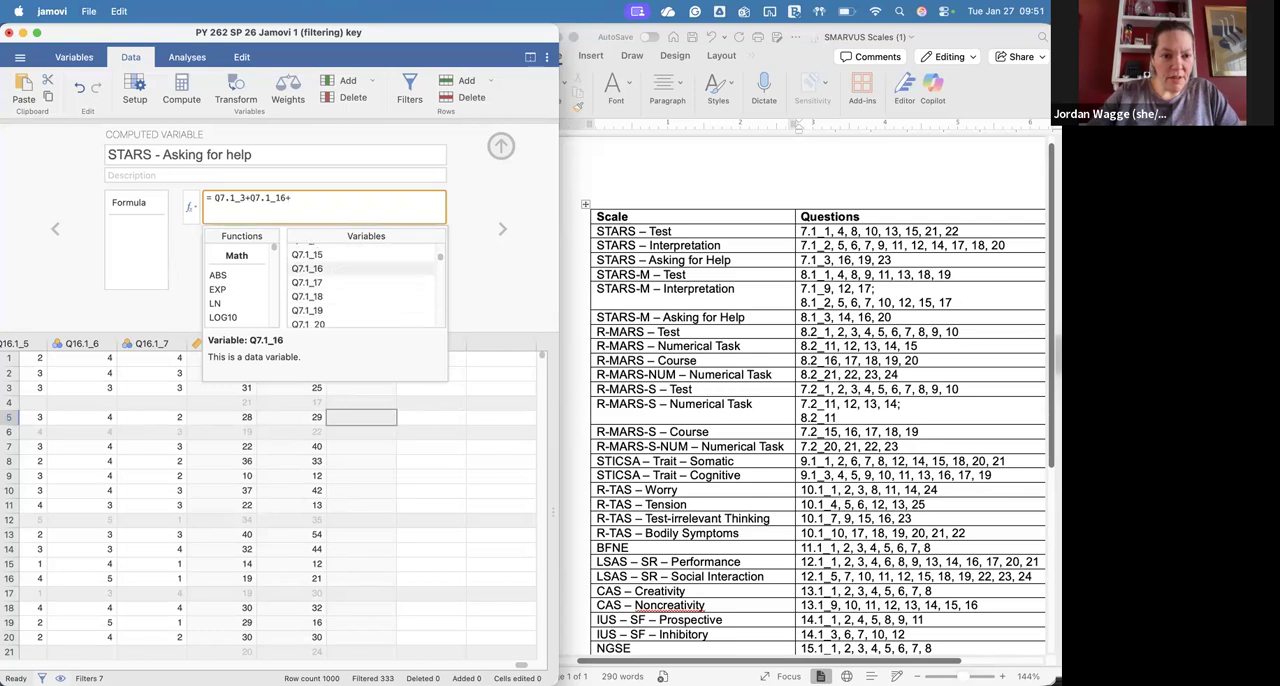
type("+")
Step: Complete the STARS - Asking for help formula with Q7.1_19+Q7.1_23 and close the variable editor
double_click(331, 302)
type("+")
scroll(331, 295, "down", 4)
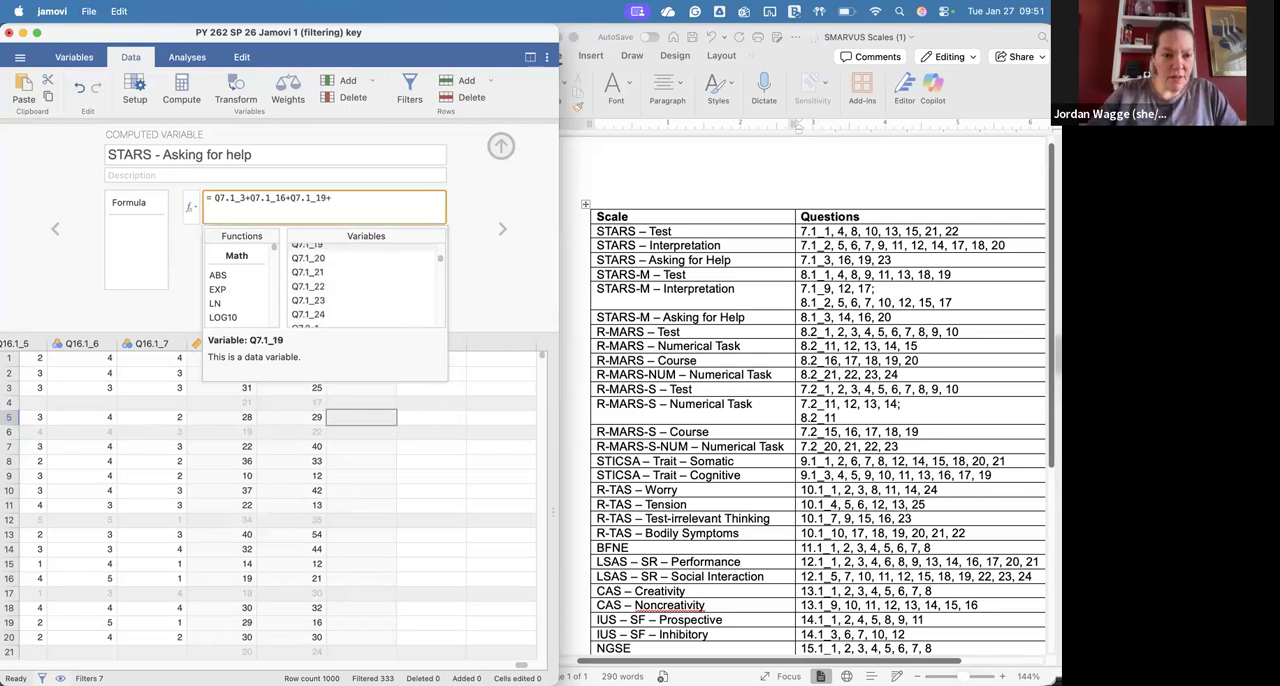
double_click(331, 267)
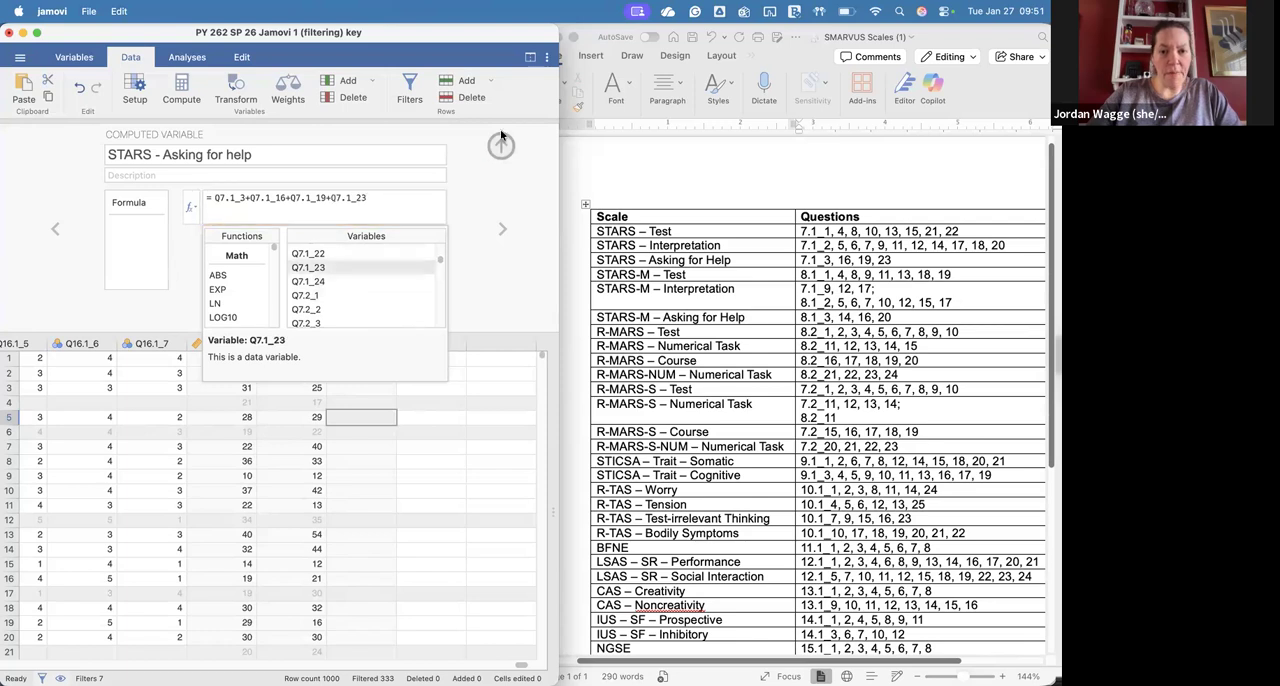
left_click(501, 147)
Step: Create a computed variable named "STARS Total" in the next empty column
left_click(431, 343)
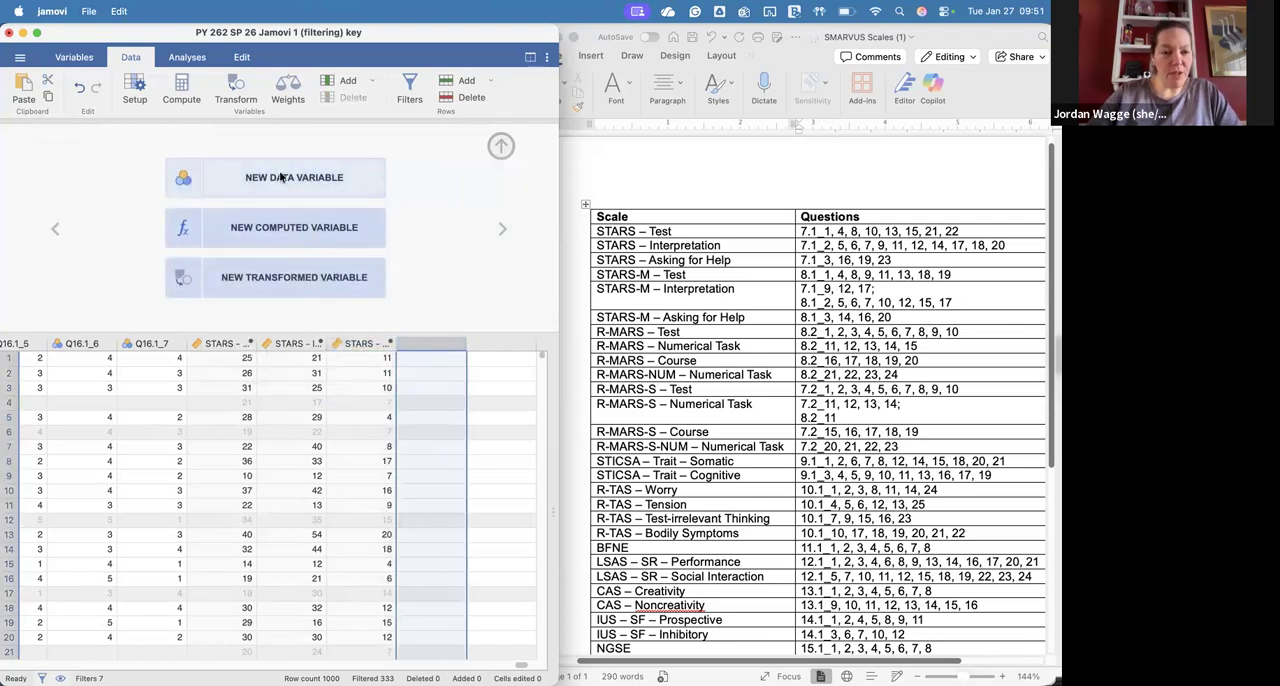
left_click(290, 228)
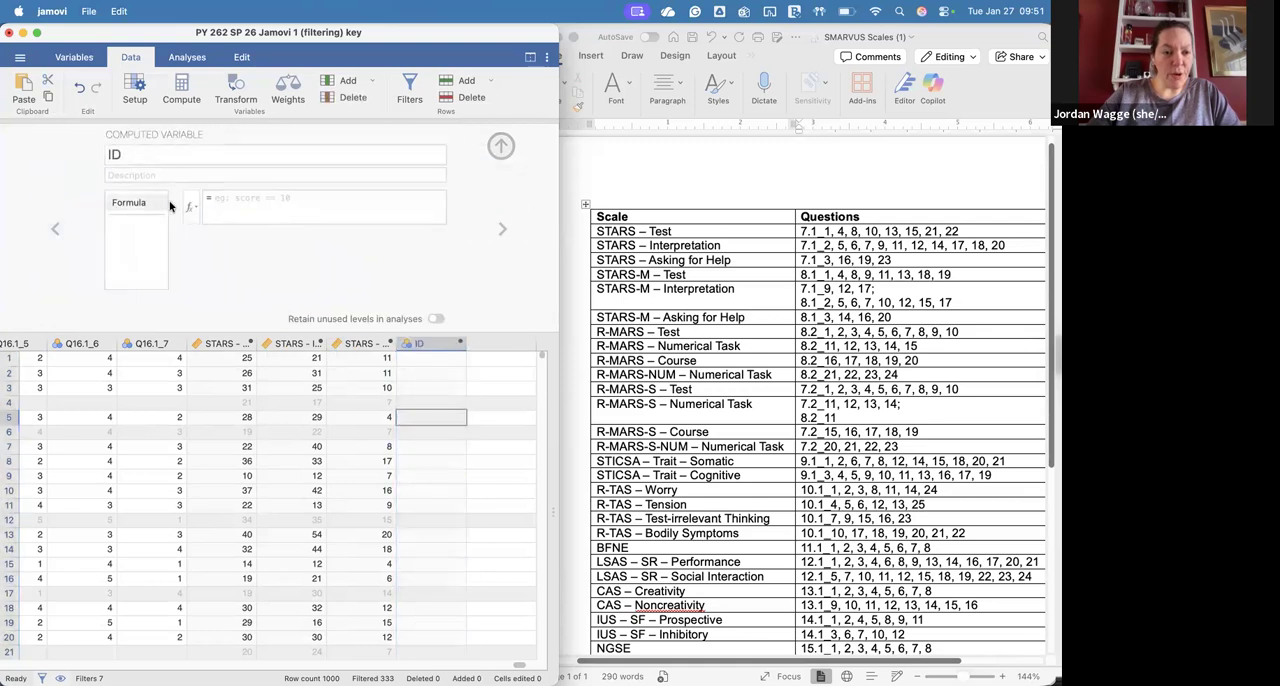
left_click(192, 149)
type("STARS")
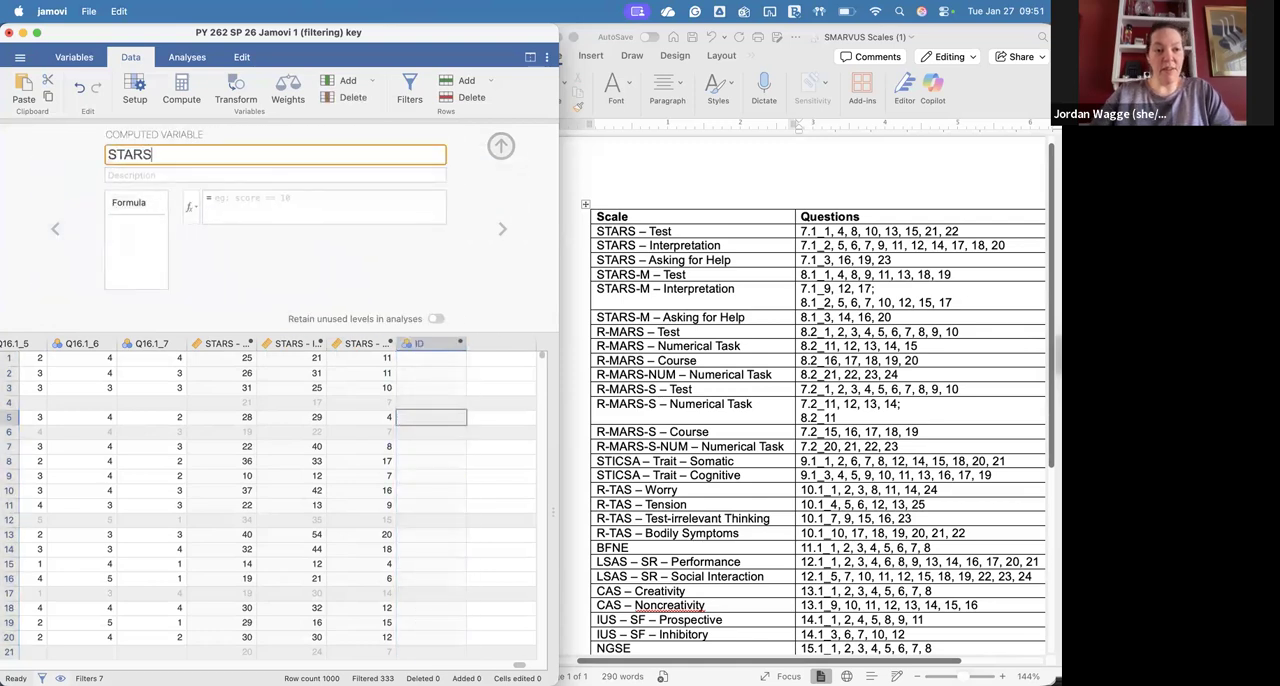
type(" Total")
Step: Define STARS Total as the sum of STARS - Test, STARS - Interpretation and STARS - Asking for help, then close the editor
left_click(205, 205)
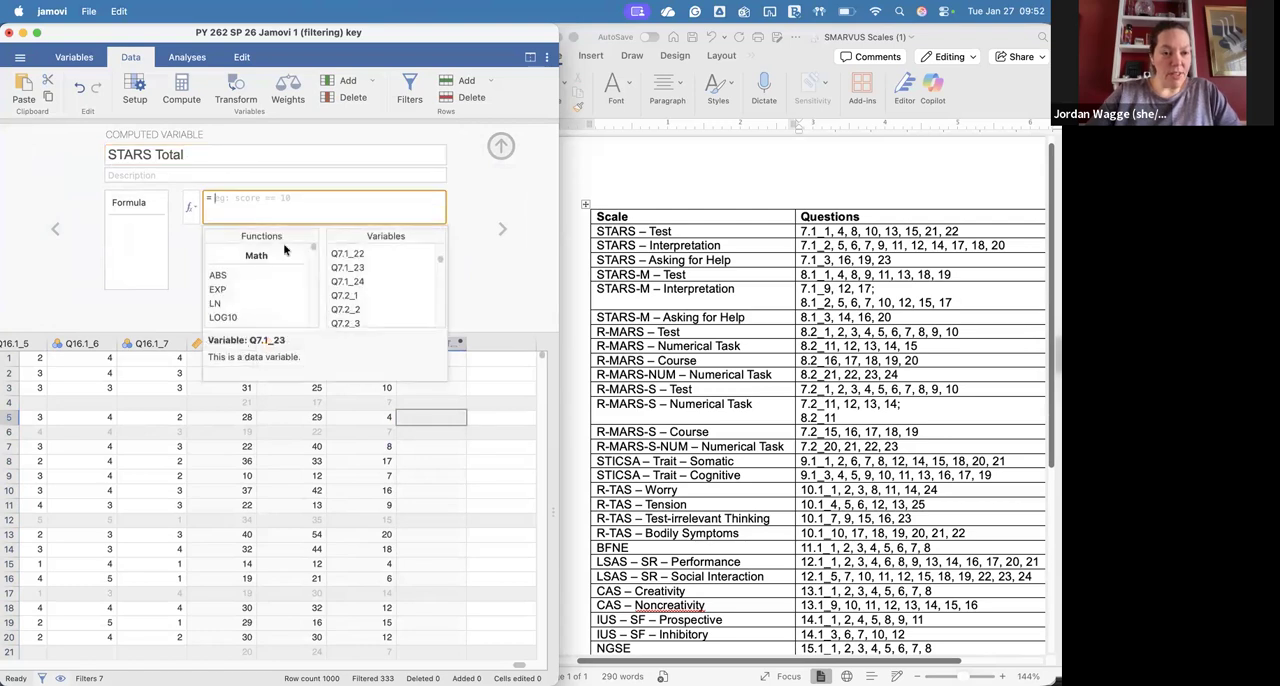
scroll(372, 278, "down", 10)
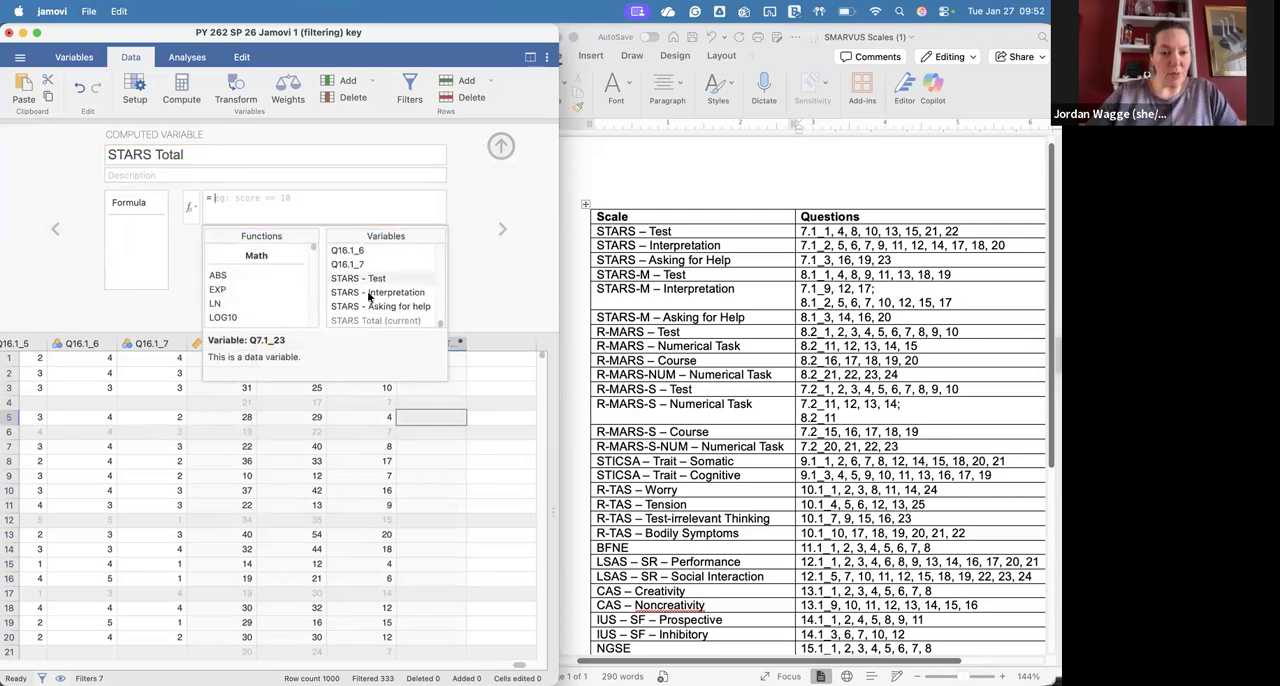
double_click(370, 278)
type("+")
double_click(370, 292)
type("+")
double_click(370, 306)
left_click(502, 146)
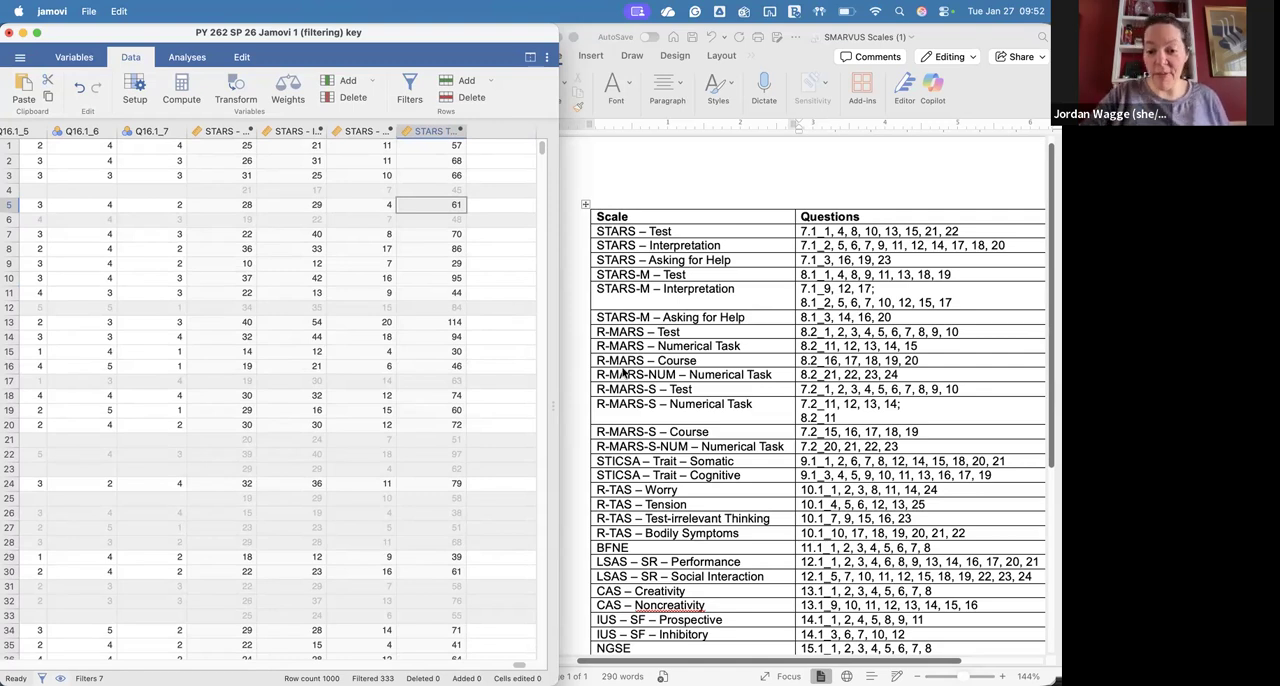
Step: Select the reverse-scored ATMS – Persistence variables Q16.1_2, Q16.1_3, Q16.1_4, Q16.1_5 and Q16.1_7 together
scroll(676, 412, "down", 3)
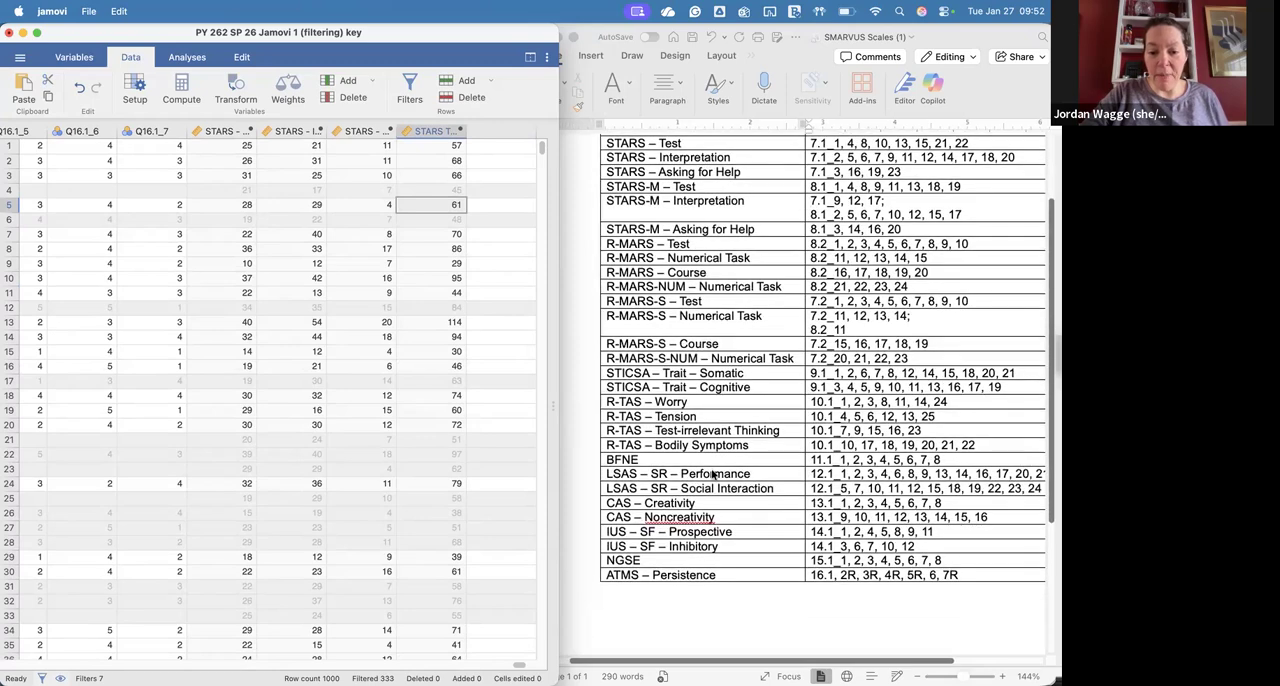
scroll(846, 558, "up", 1)
scroll(845, 558, "down", 2)
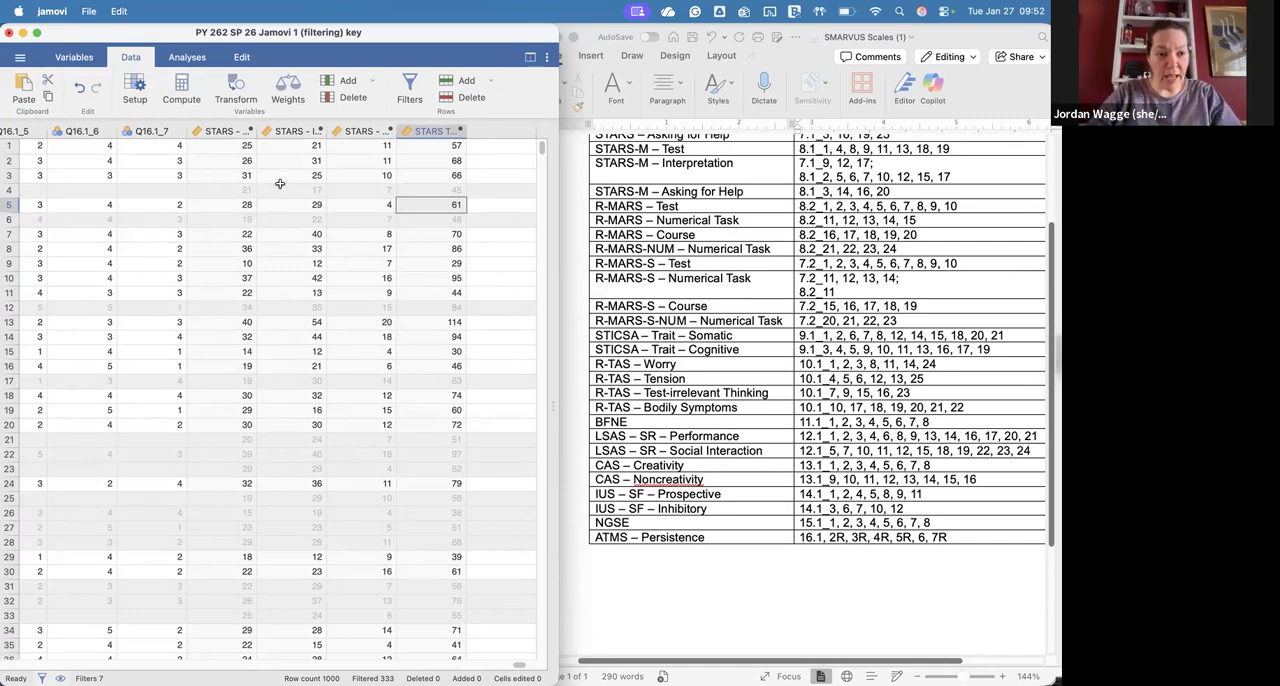
scroll(280, 184, "left", 10)
scroll(280, 184, "right", 5)
scroll(280, 184, "right", 8)
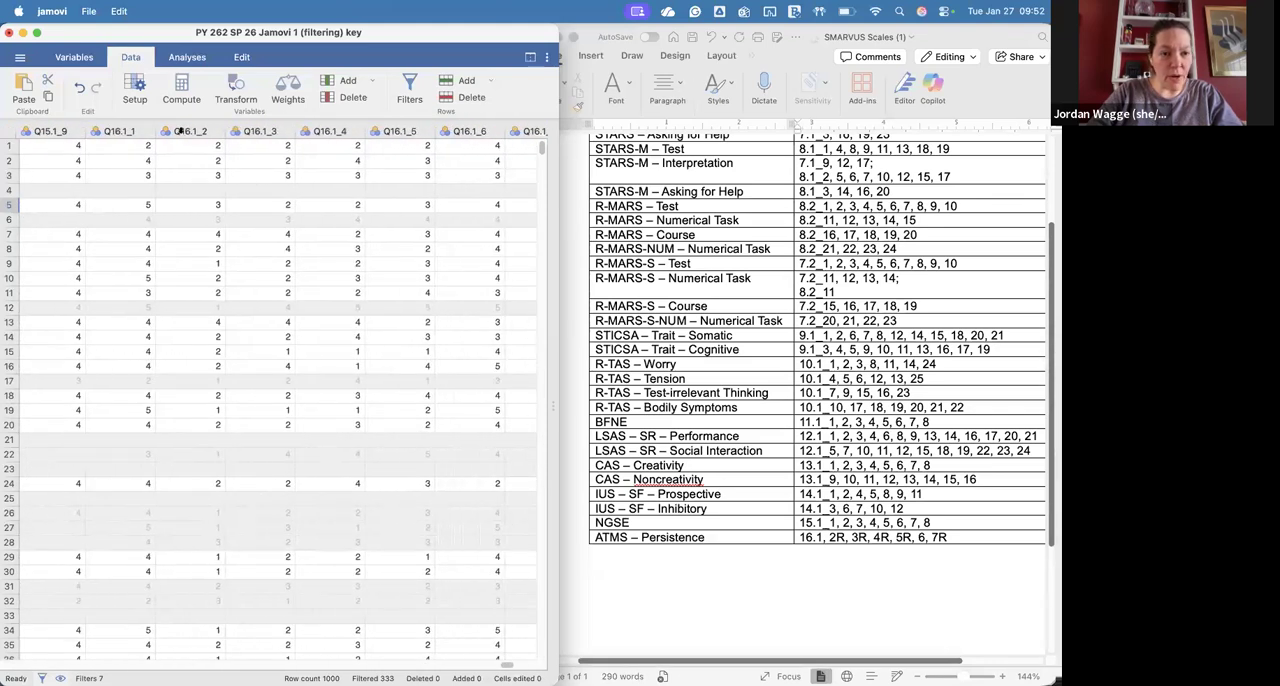
left_click(198, 131)
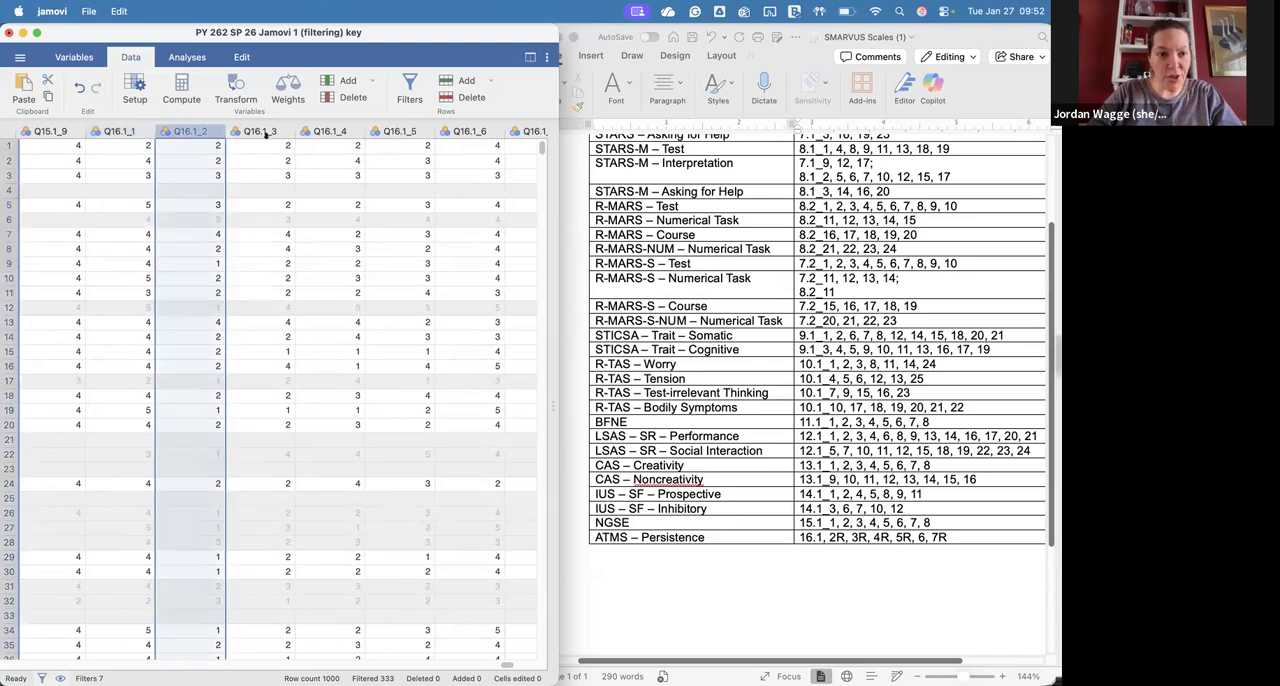
left_click(265, 134, "shift")
left_click(337, 134, "shift")
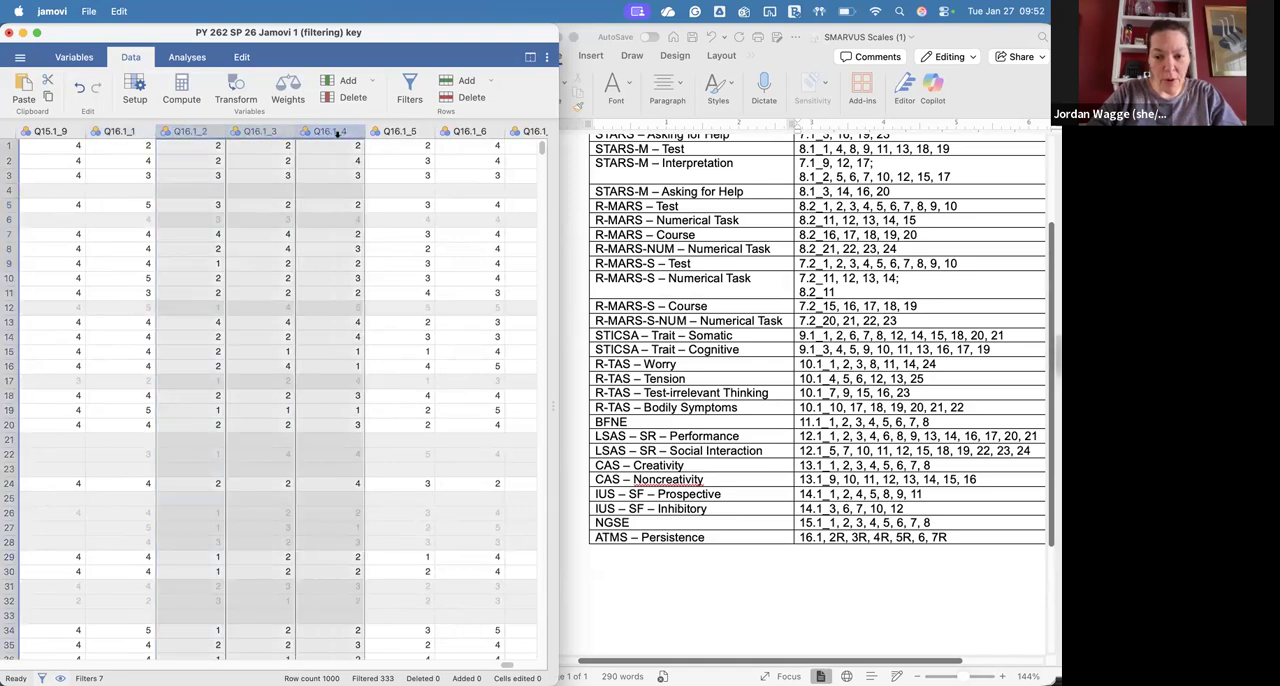
left_click(400, 137, "shift")
left_click(527, 134, "shift")
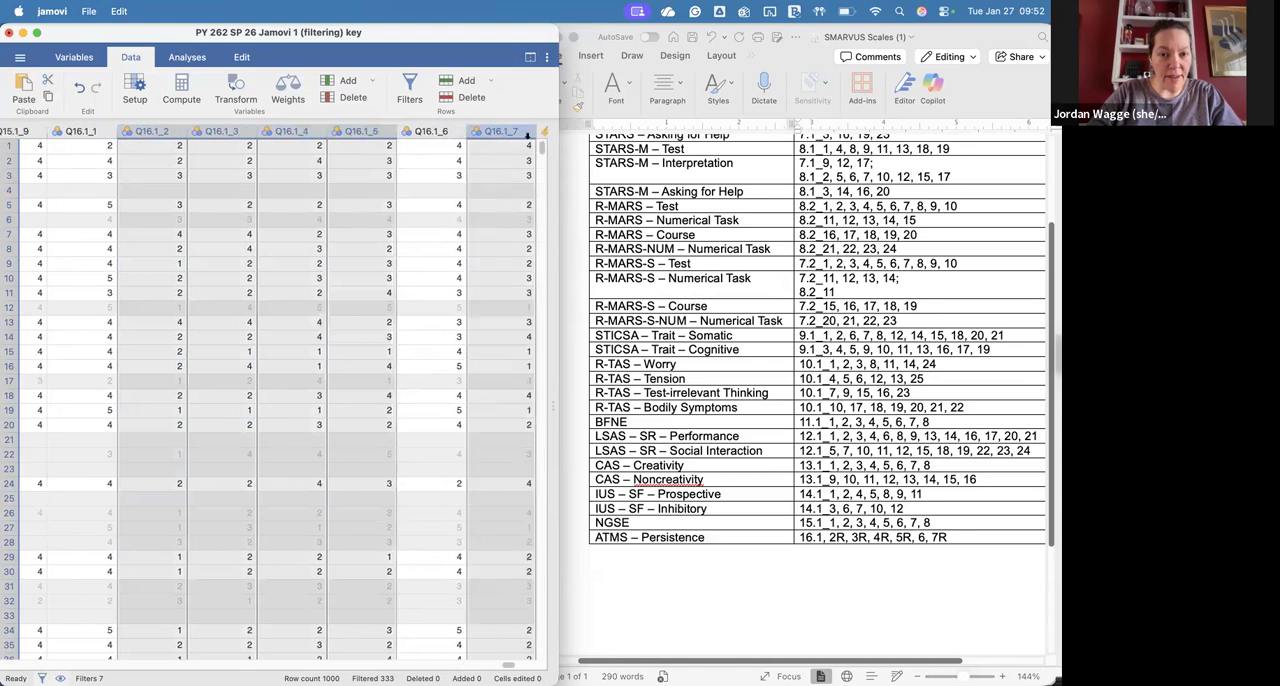
Step: Create transformed variables from the selected items using a new transform named "Reverse code"
left_click(234, 91)
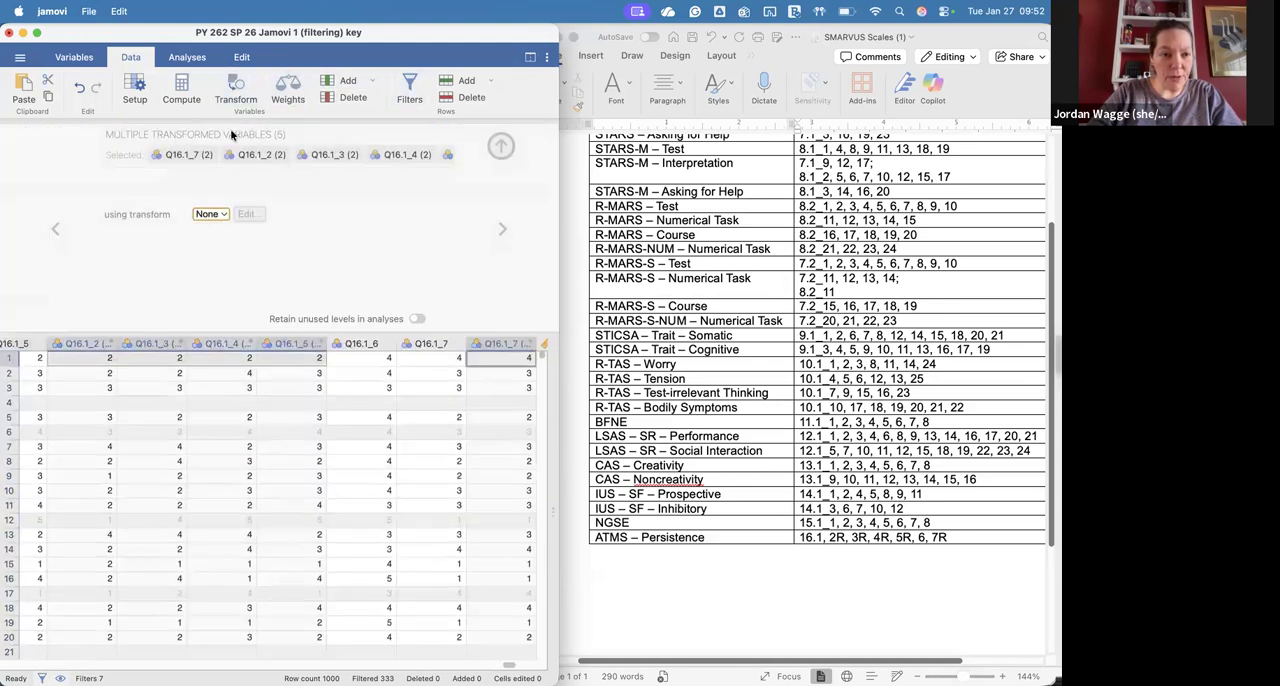
left_click(212, 214)
left_click(233, 250)
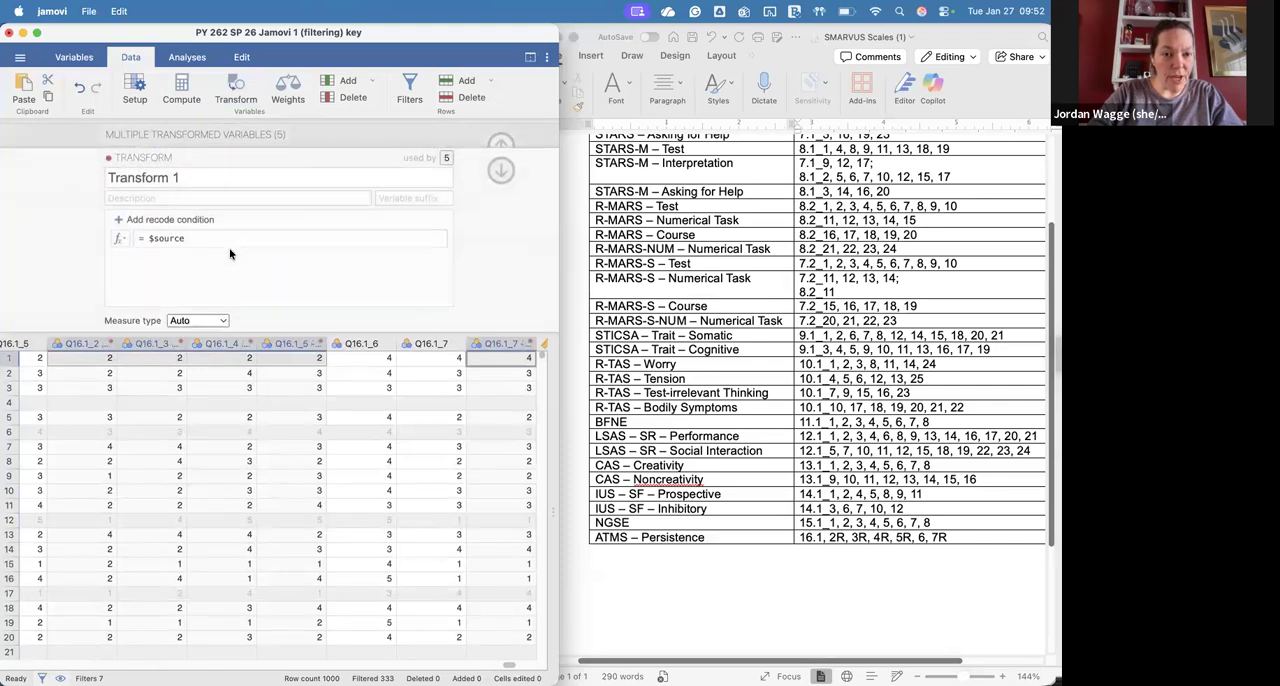
left_click(209, 175)
type("R")
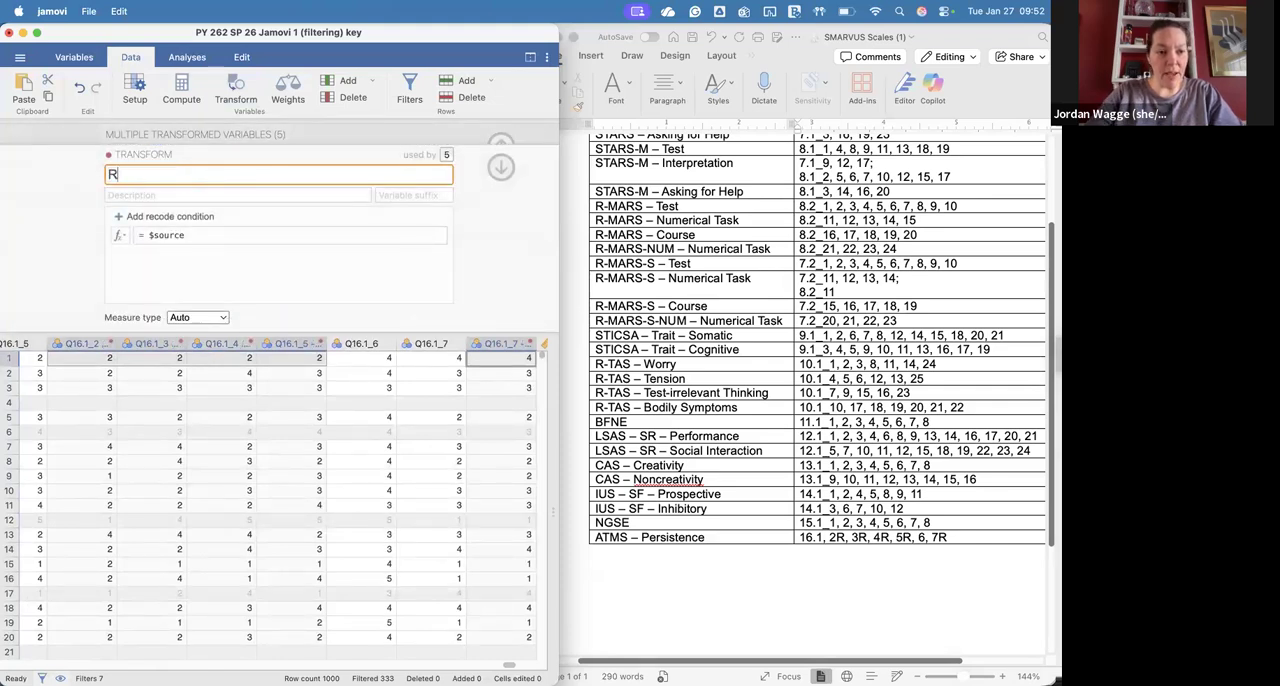
type("everse code")
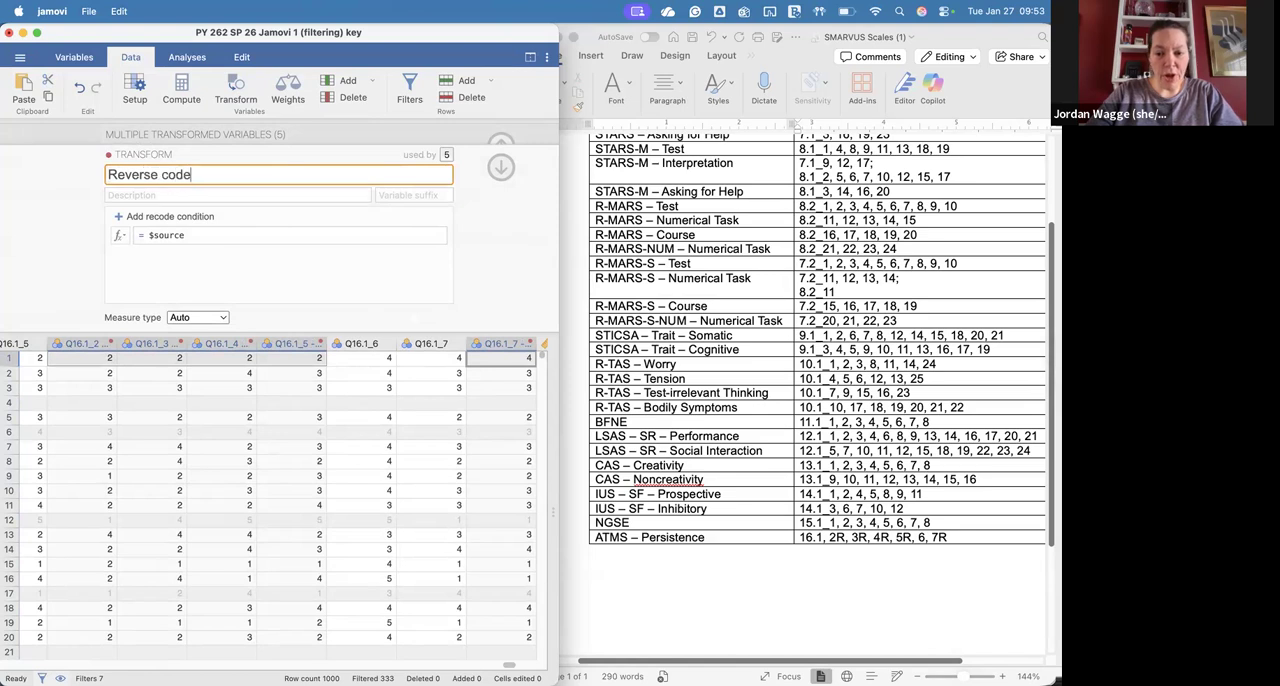
Step: Switch to Chrome, close the sample data preview and preview the ATMS rows of smarvus_codebook_class.xlsx from the SMARVUS folder
mouse_move(296, 668)
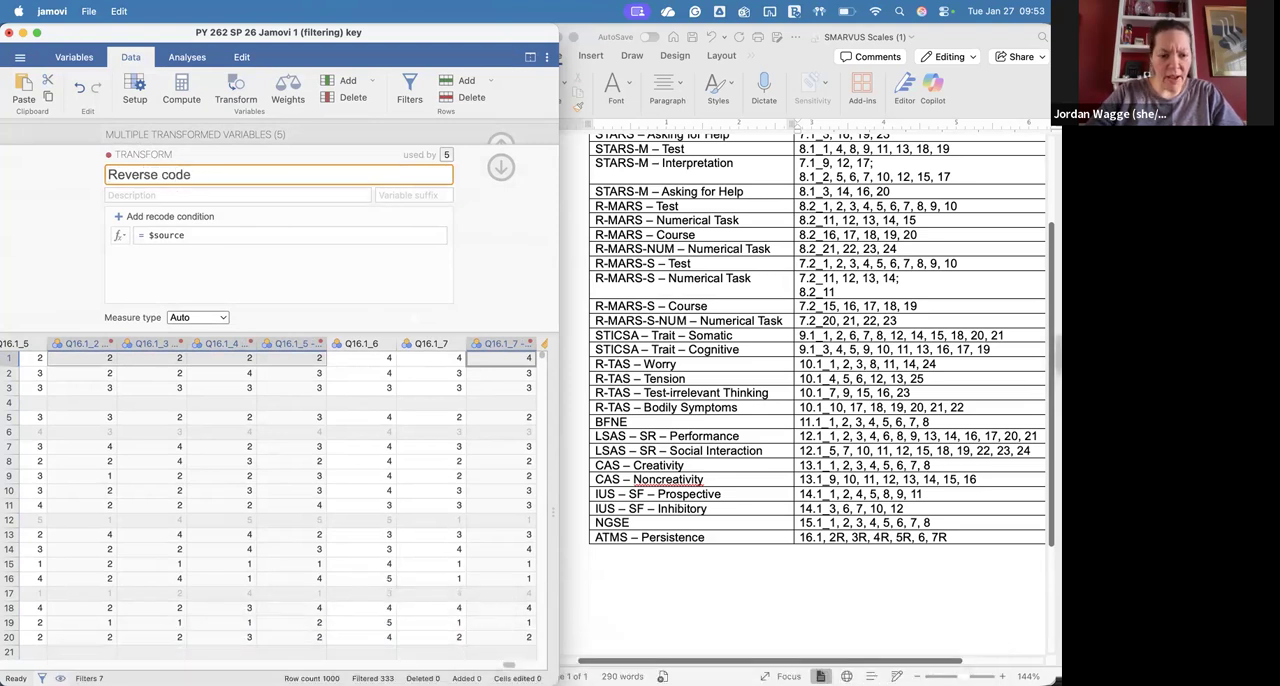
left_click(443, 650)
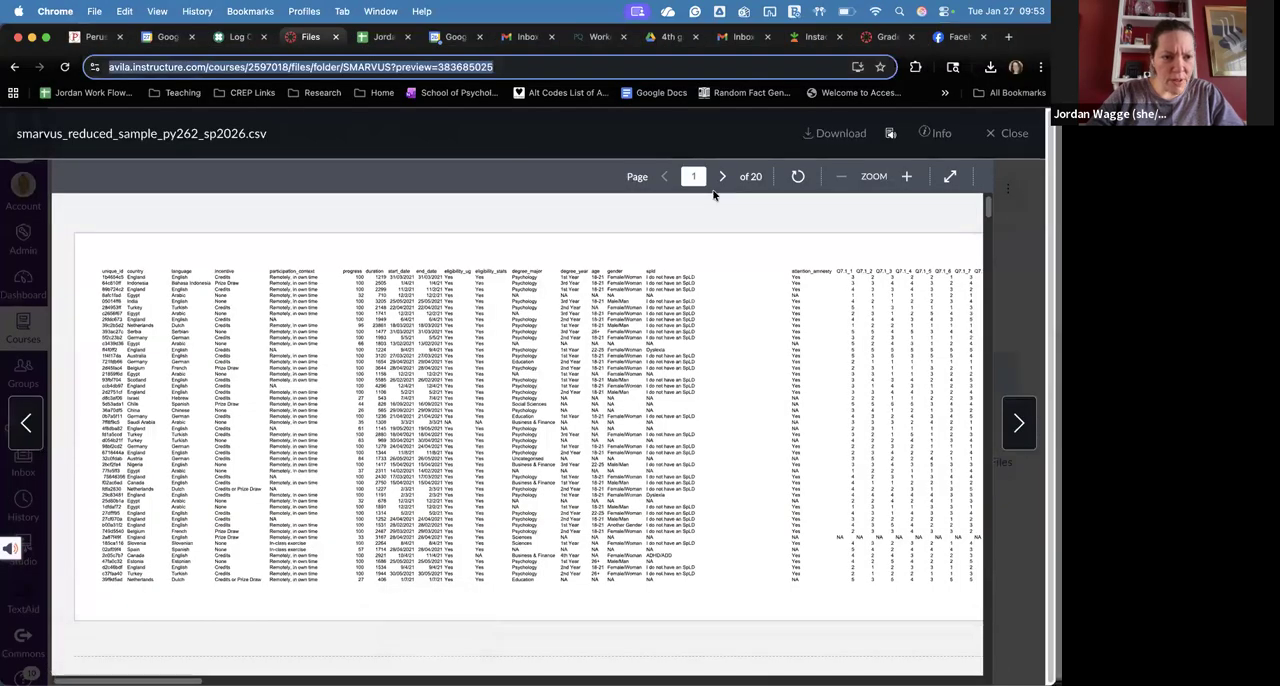
left_click(1010, 137)
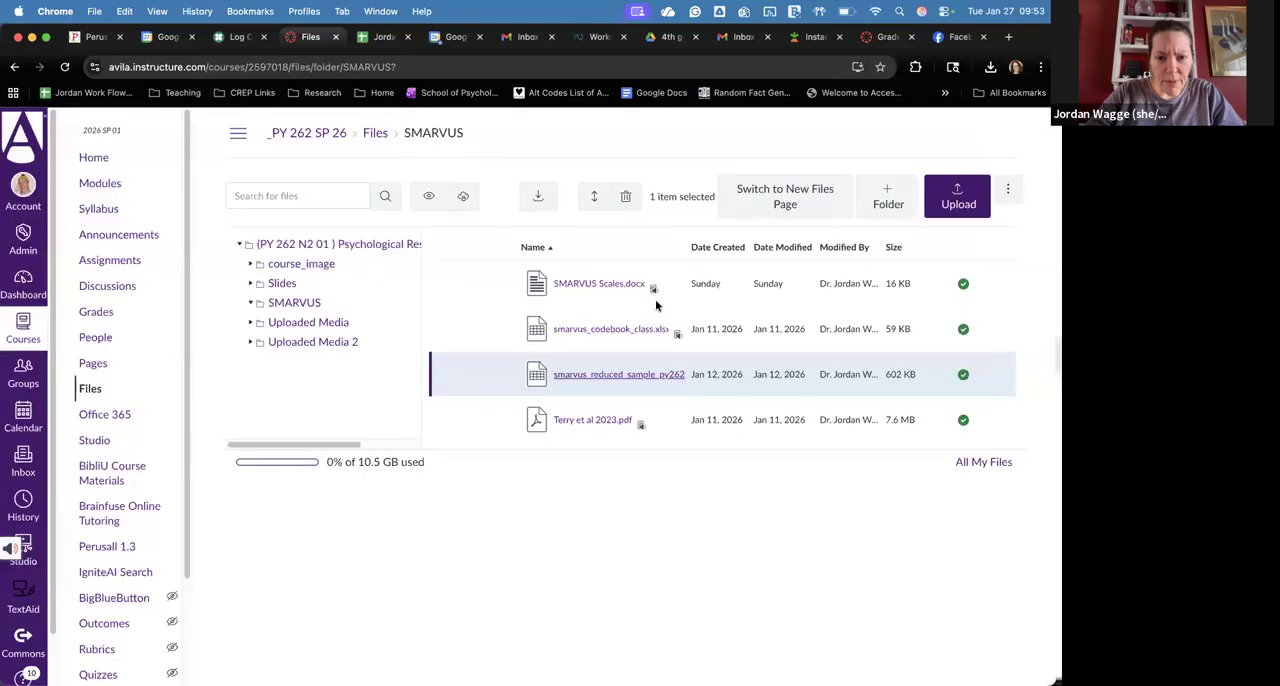
left_click(568, 330)
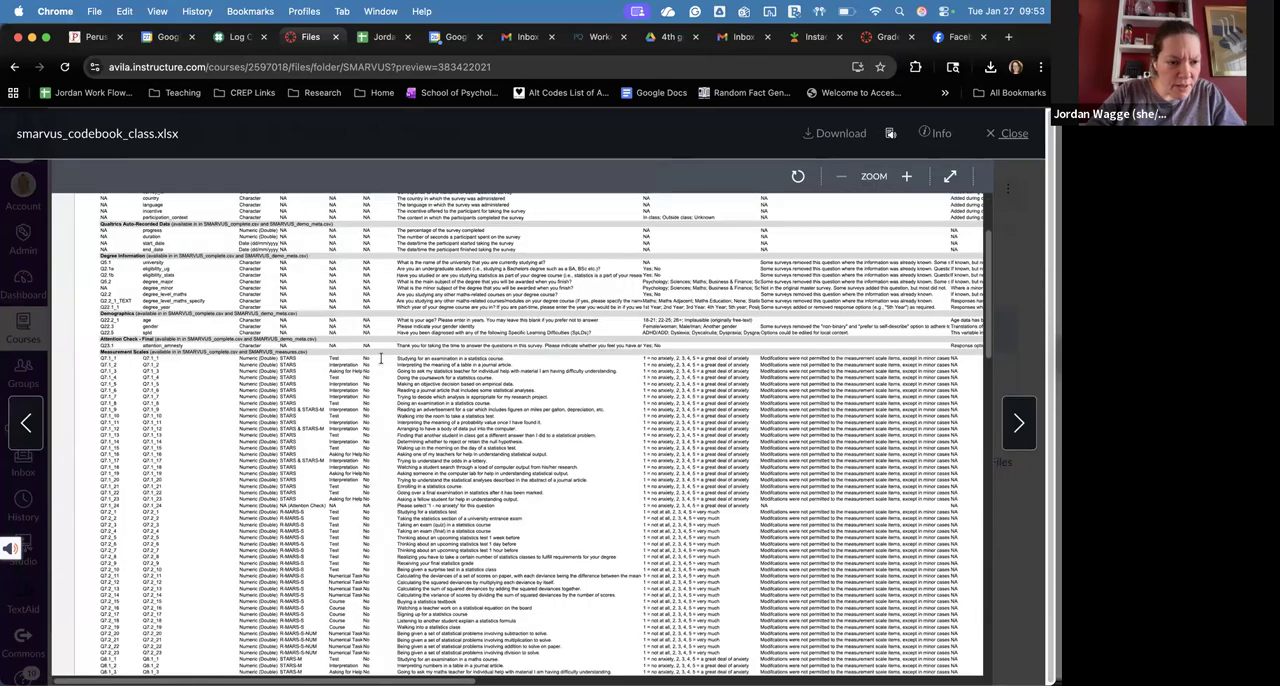
scroll(380, 358, "down", 15)
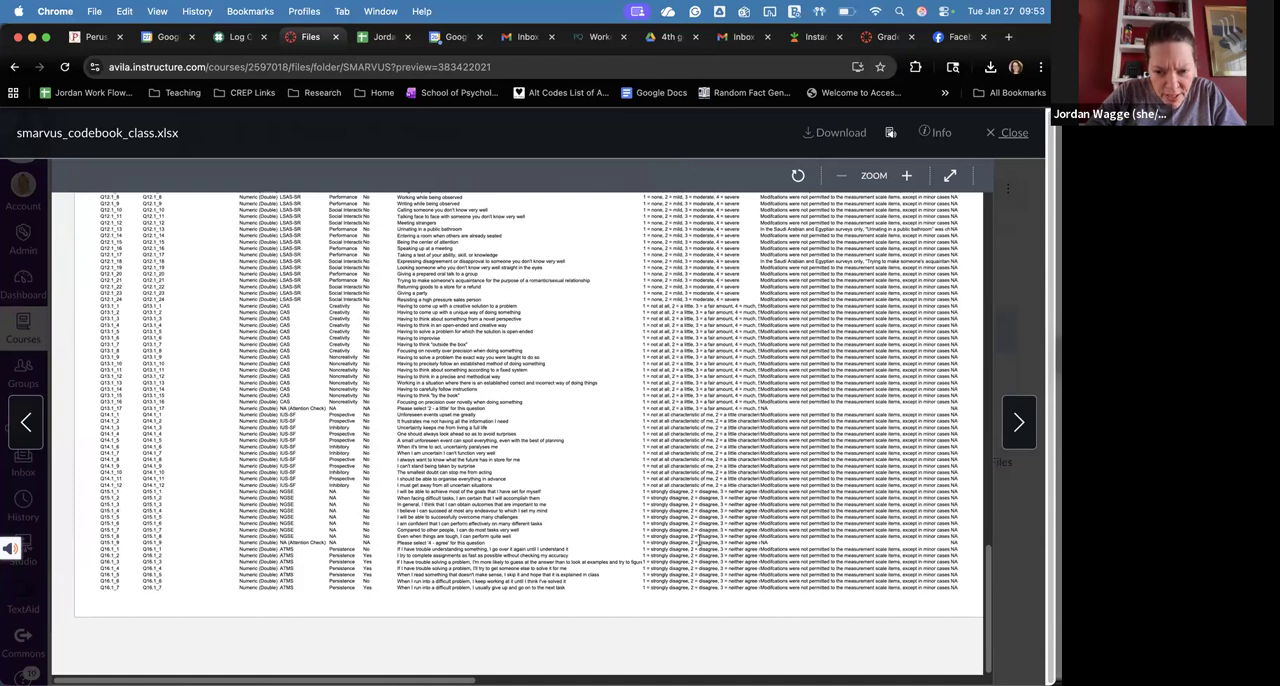
Step: Download the codebook smarvus_codebook_class.xlsx and open the downloaded copy in Excel
left_click(830, 138)
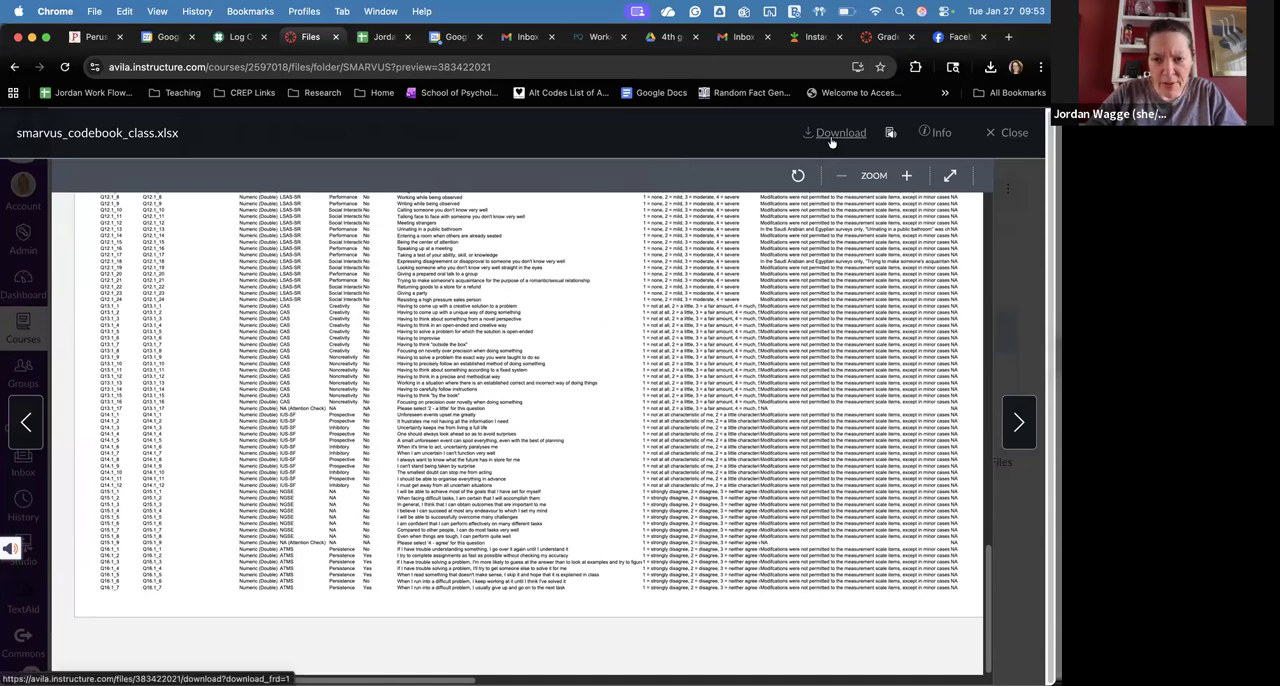
left_click(990, 68)
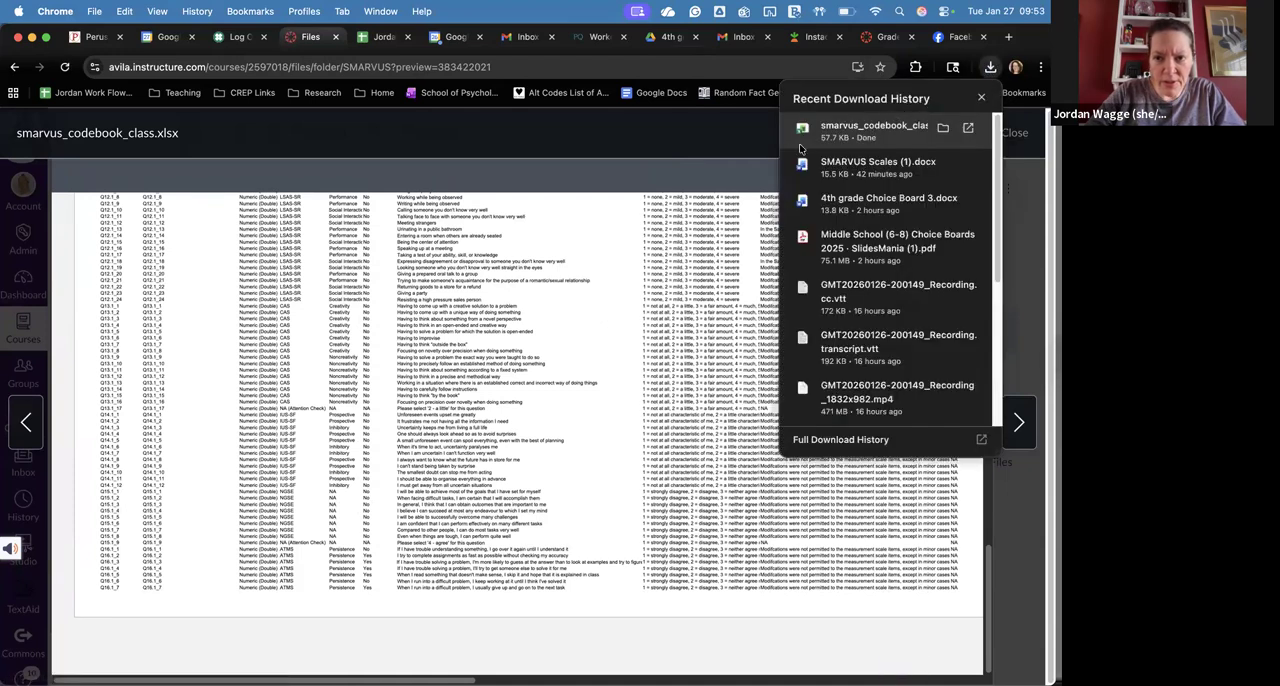
left_click(870, 128)
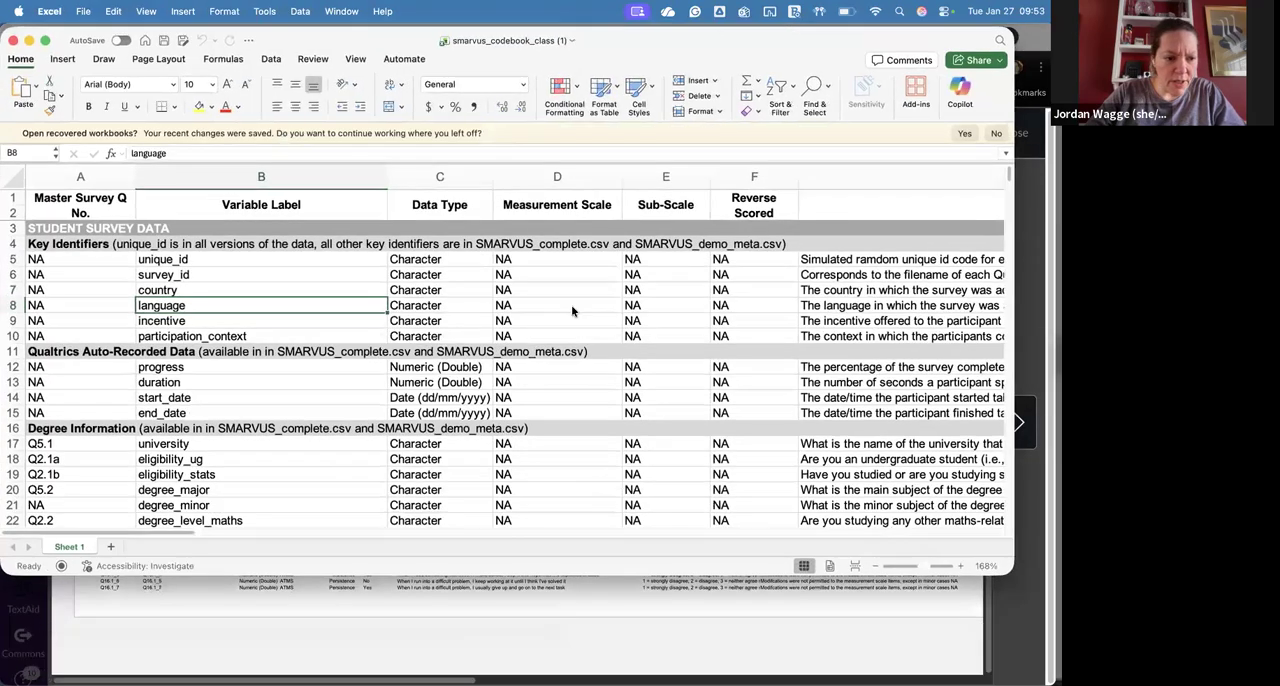
Step: Find the ATMS items in the codebook and read the full response options for Q16.1_1 in cell H242
scroll(573, 311, "down", 20)
scroll(573, 311, "down", 20)
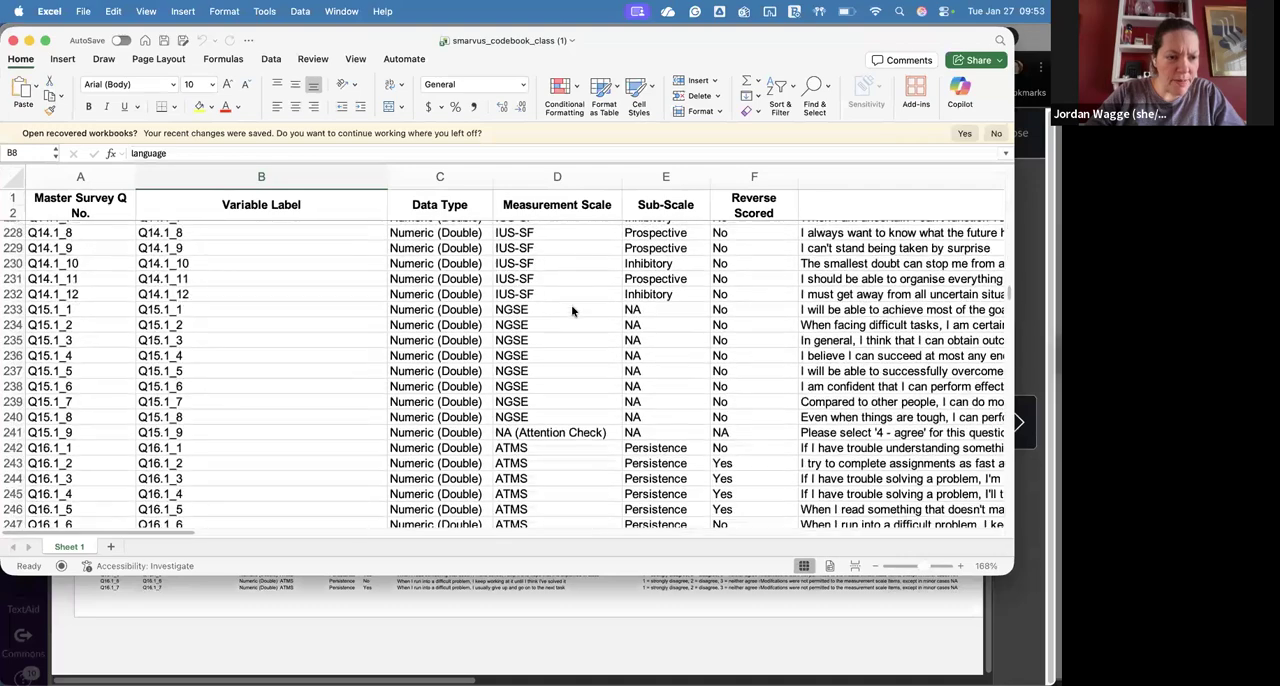
scroll(572, 311, "up", 12)
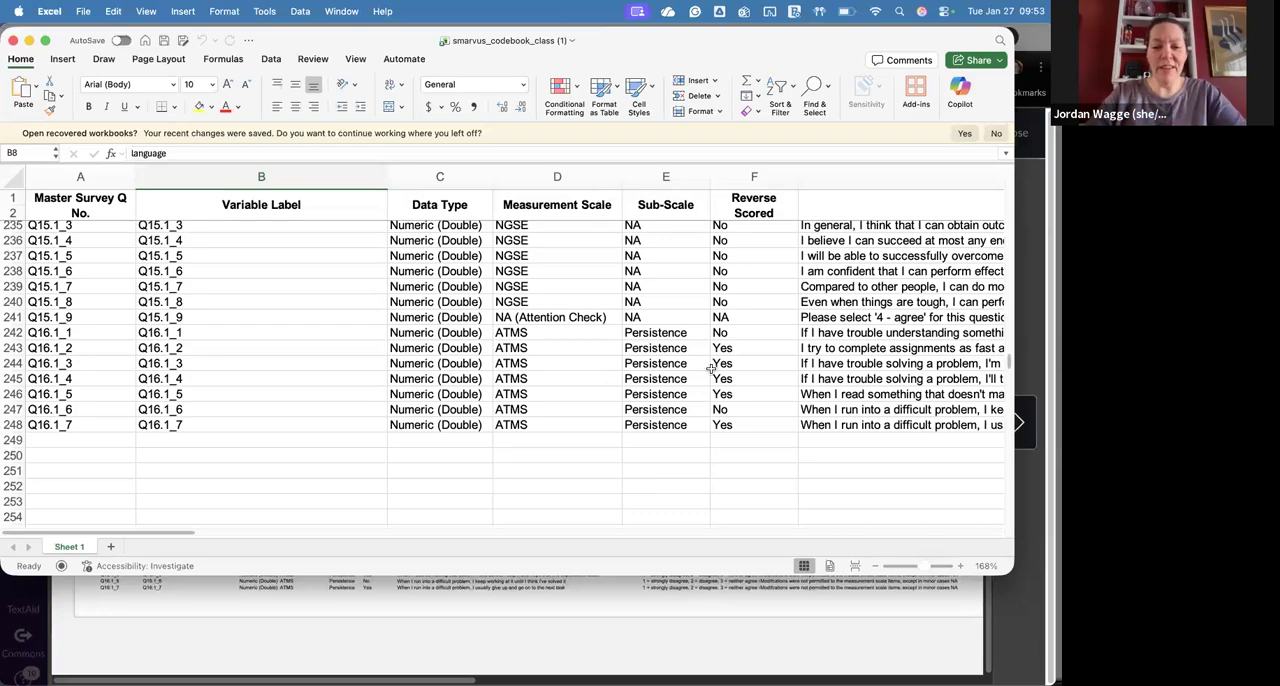
scroll(710, 368, "right", 5)
scroll(710, 368, "right", 8)
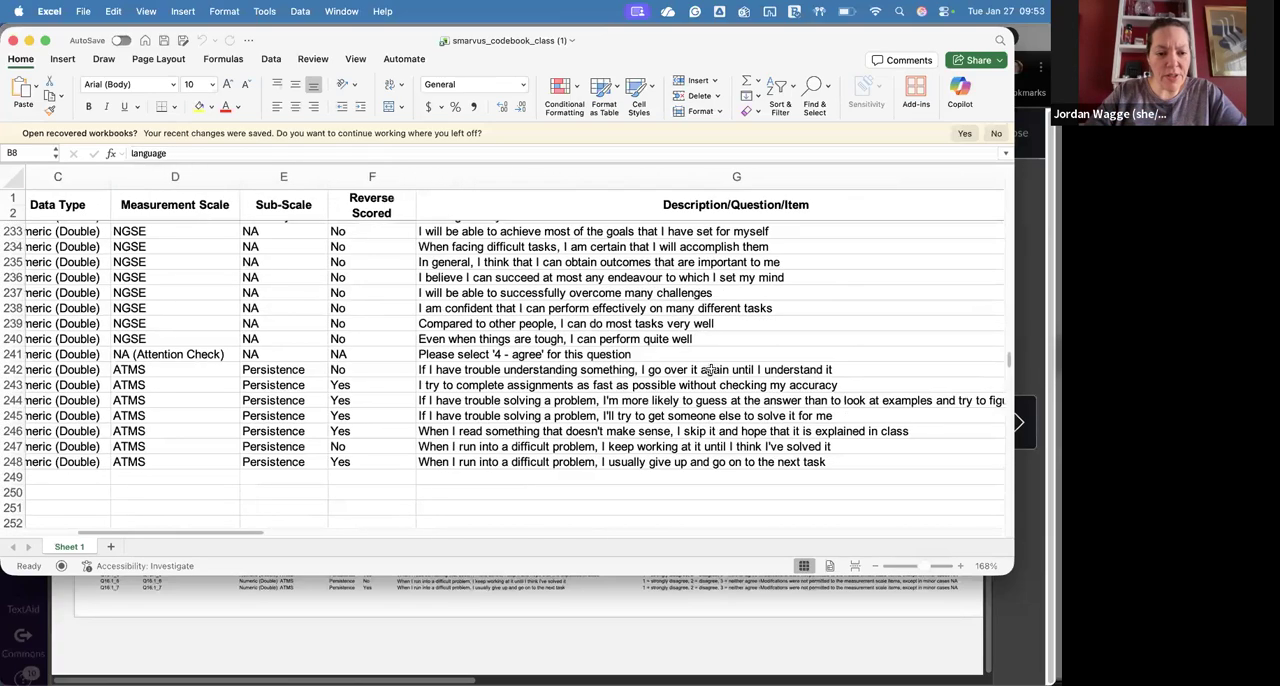
left_click(541, 368)
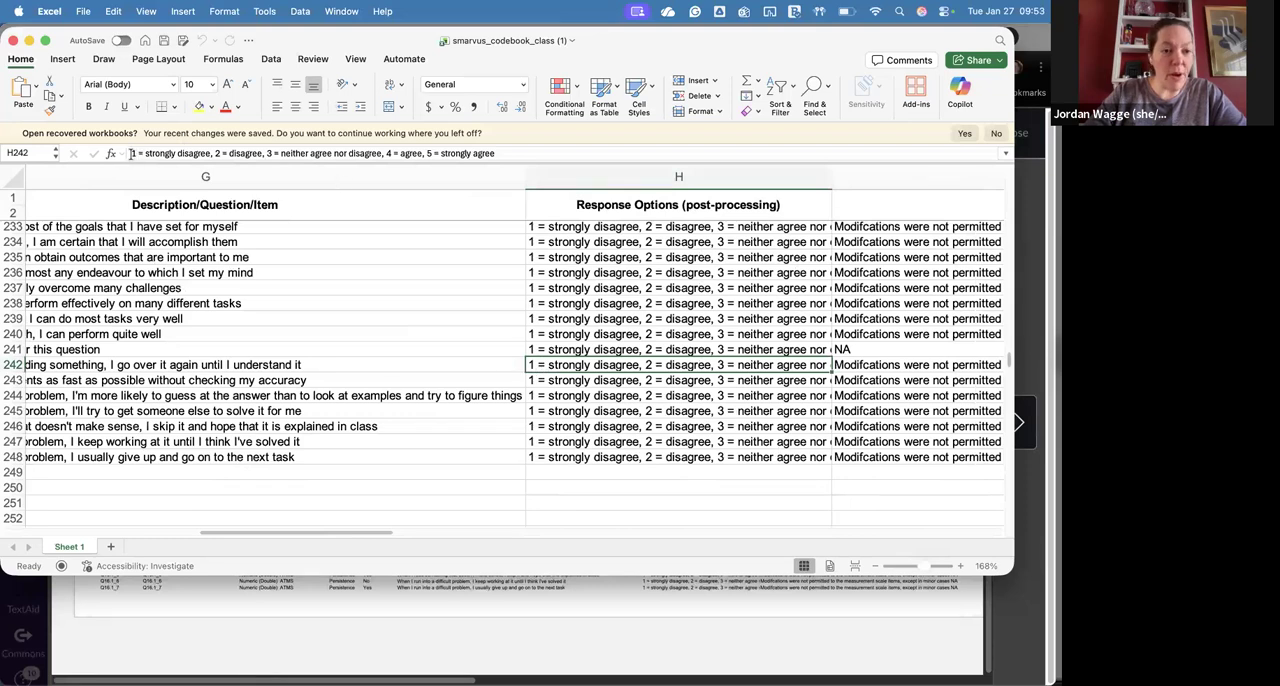
Step: Switch back to jamovi and extend the transform's name to "Reverse code five-point scale"
mouse_move(335, 683)
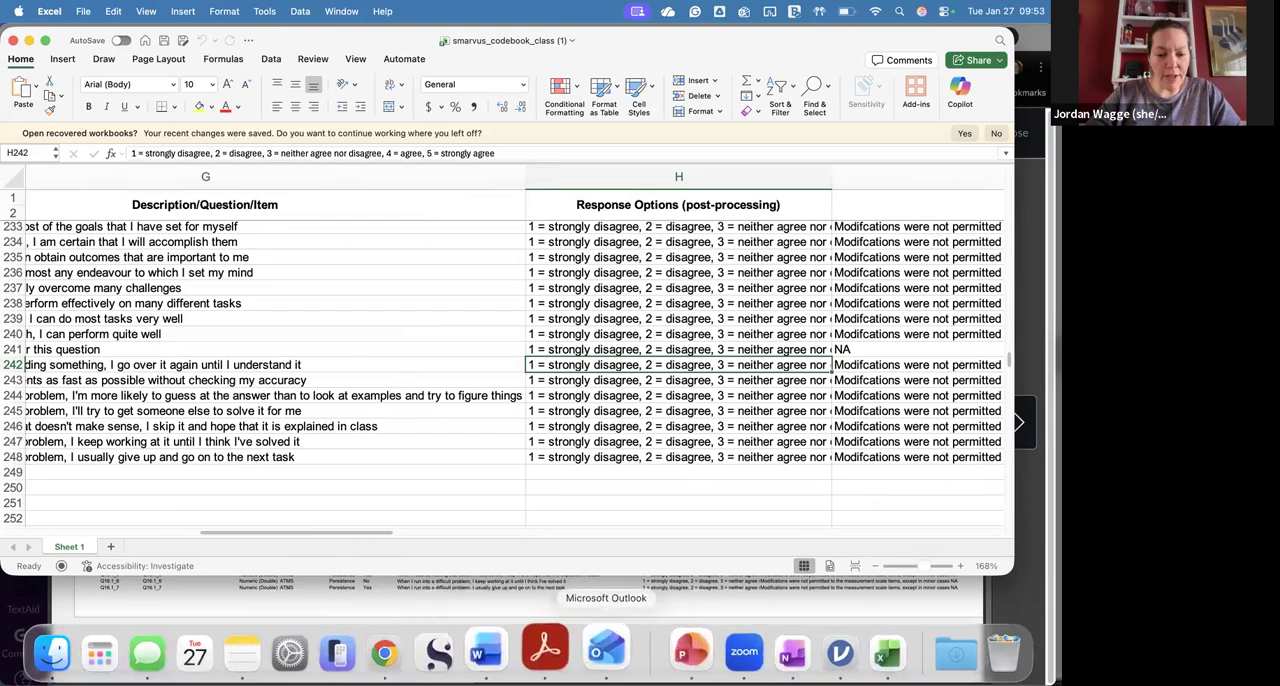
left_click(840, 652)
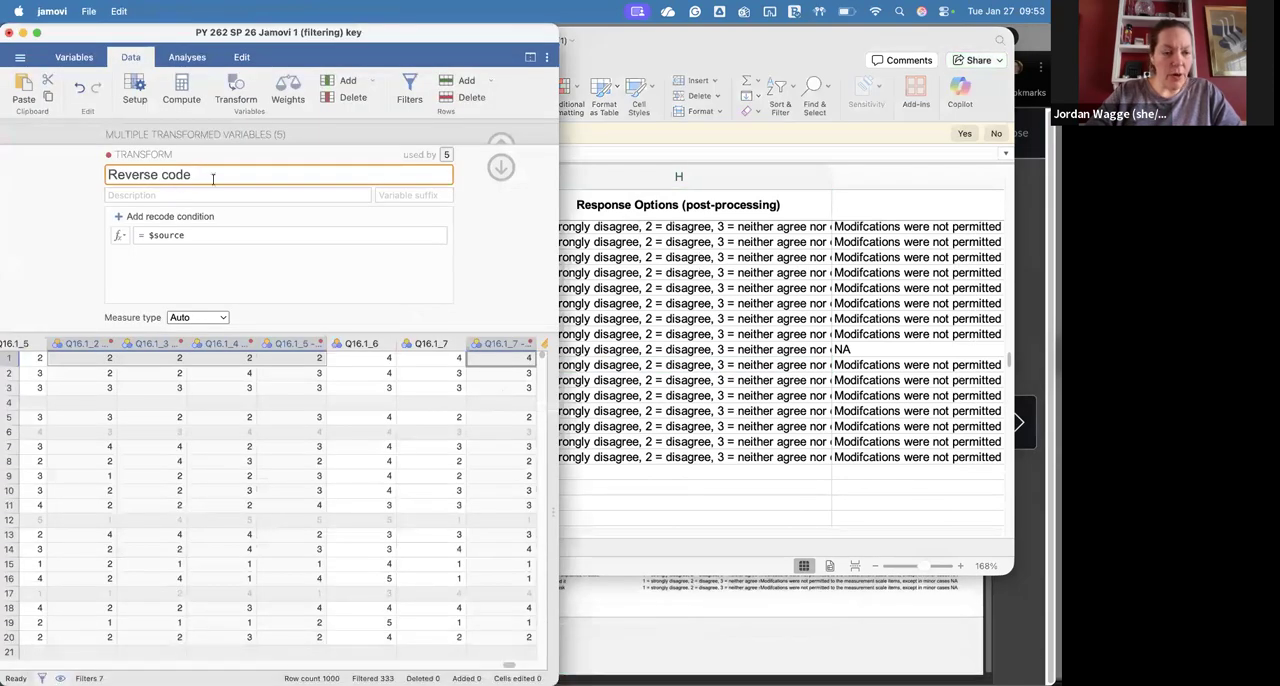
type("ve-point sc")
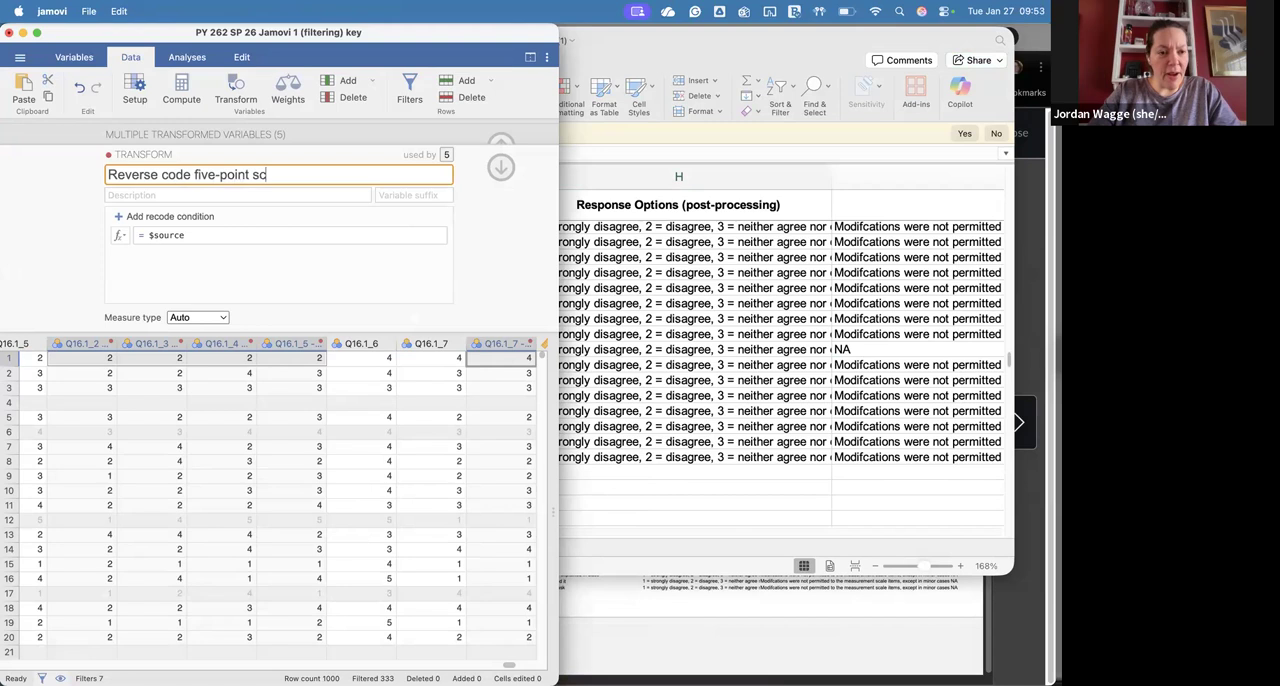
type("ale")
Step: Try to set the transform's formula to 6-$source, return to the transformed variables and check their values
left_click(147, 235)
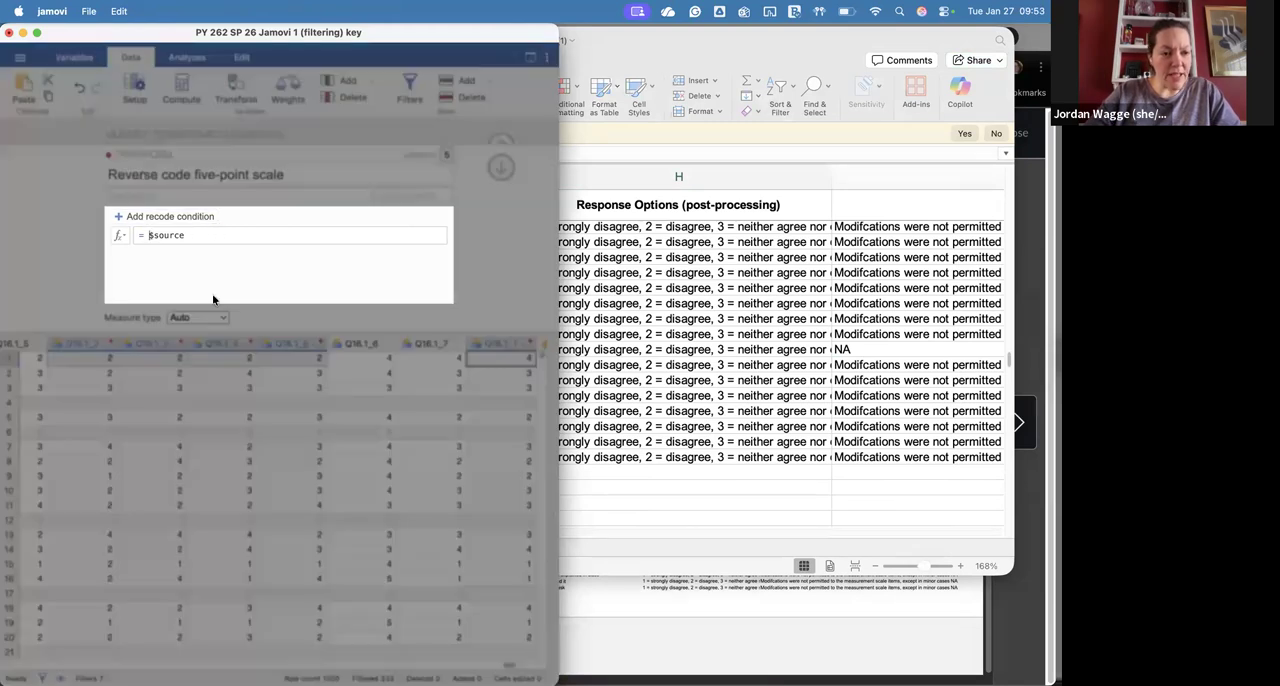
type("6-")
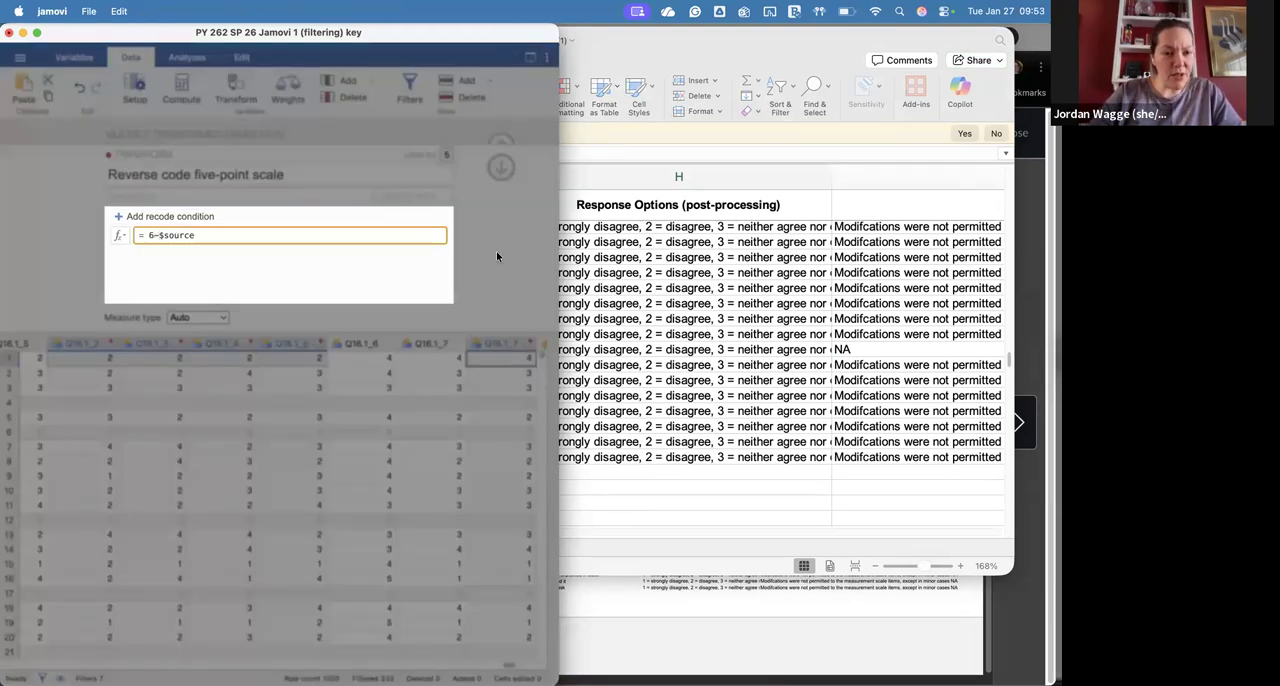
key("Escape")
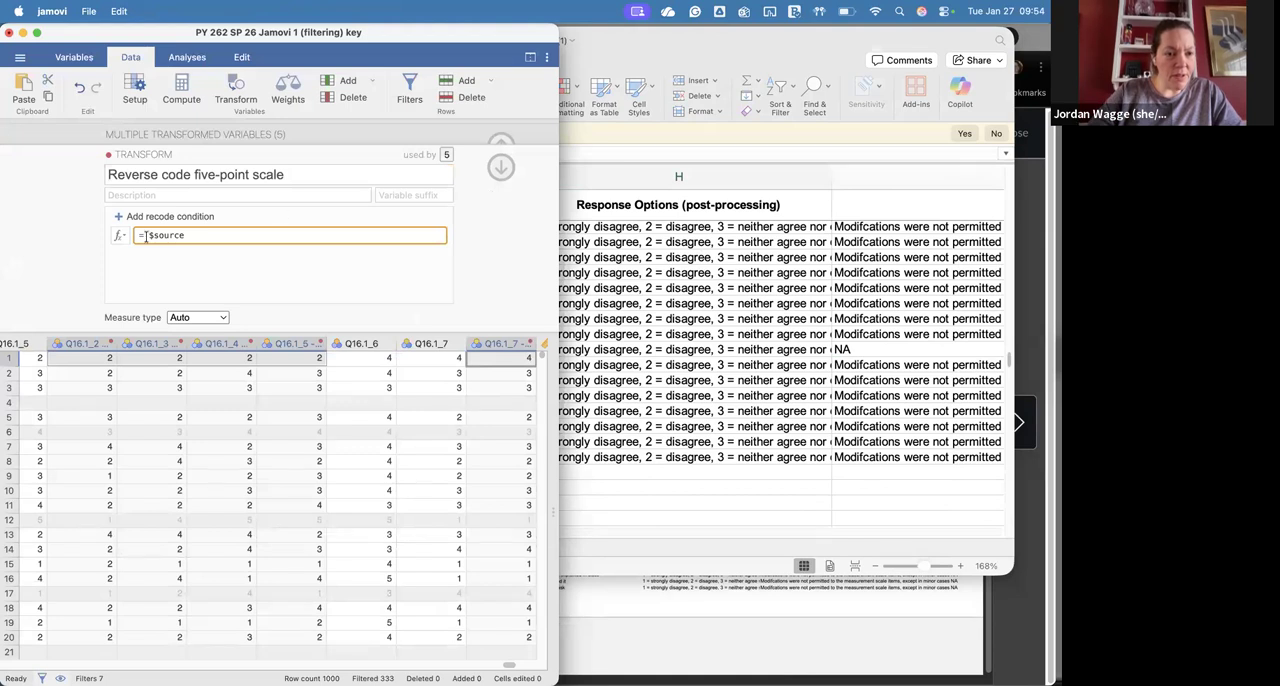
type("6-")
left_click(487, 232)
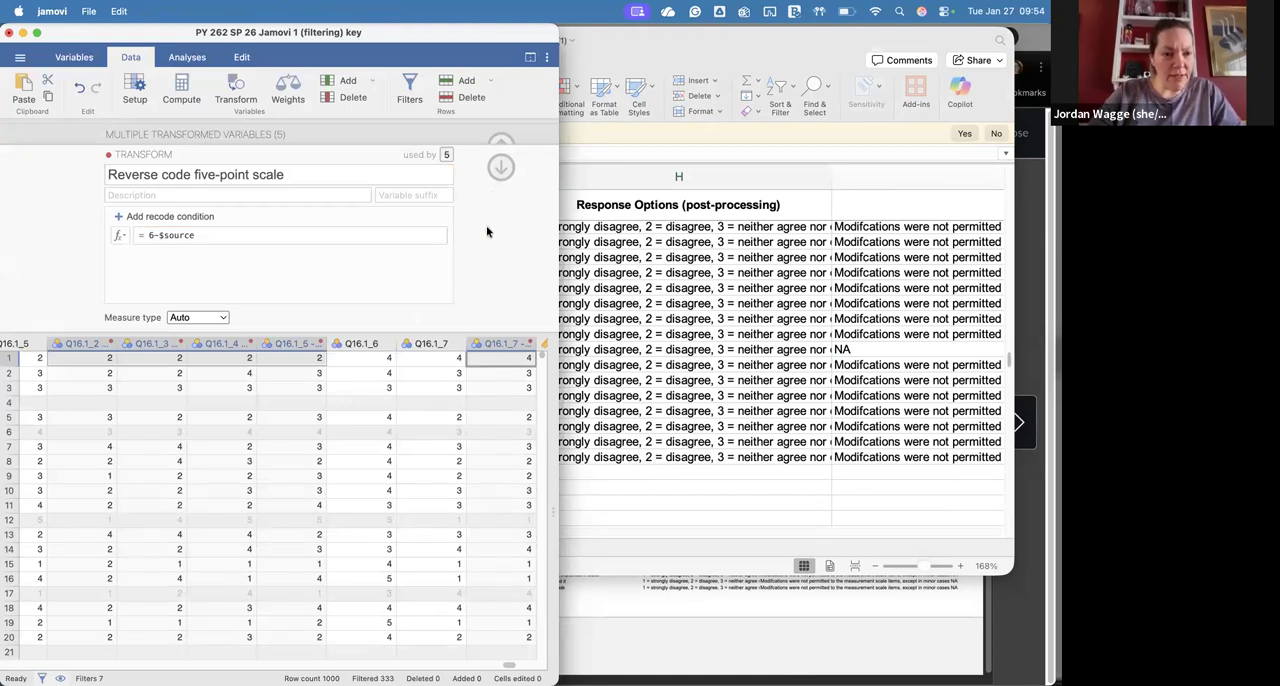
left_click(503, 167)
scroll(436, 374, "right", 1)
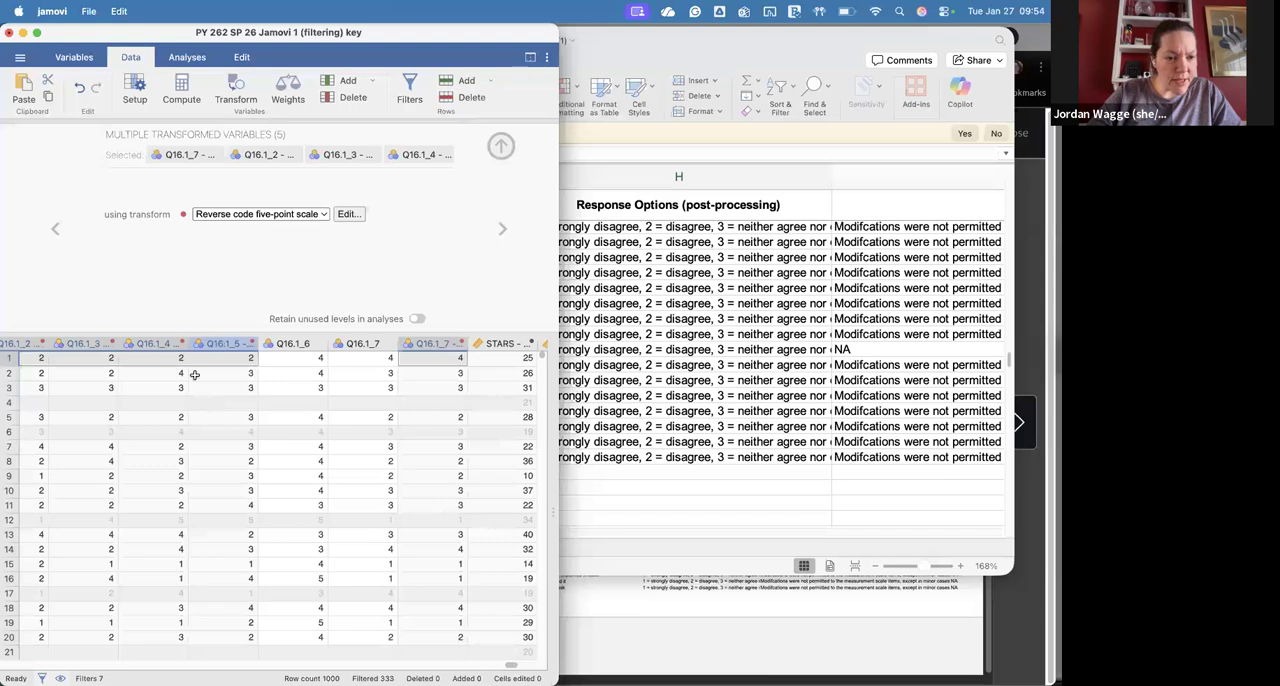
scroll(195, 374, "right", 1)
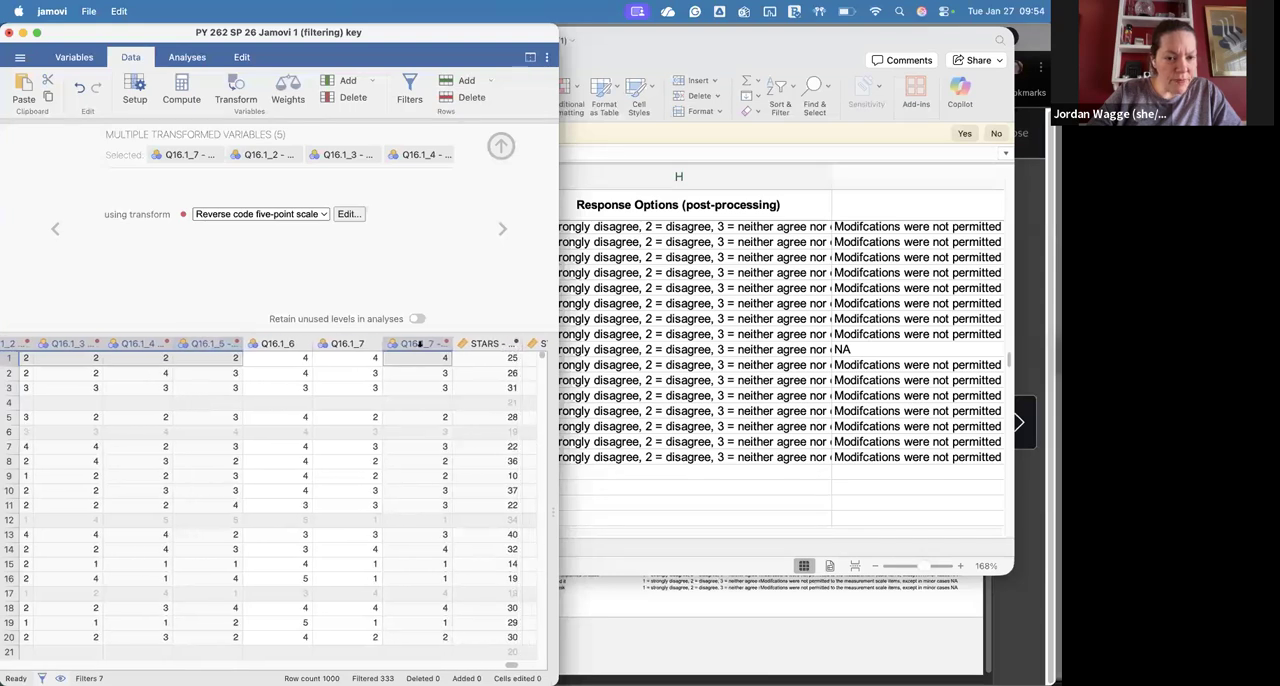
Step: Select the transformed Q16.1_7 variable and try to set its transform formula to 6-$source
left_click(420, 343)
left_click(290, 214)
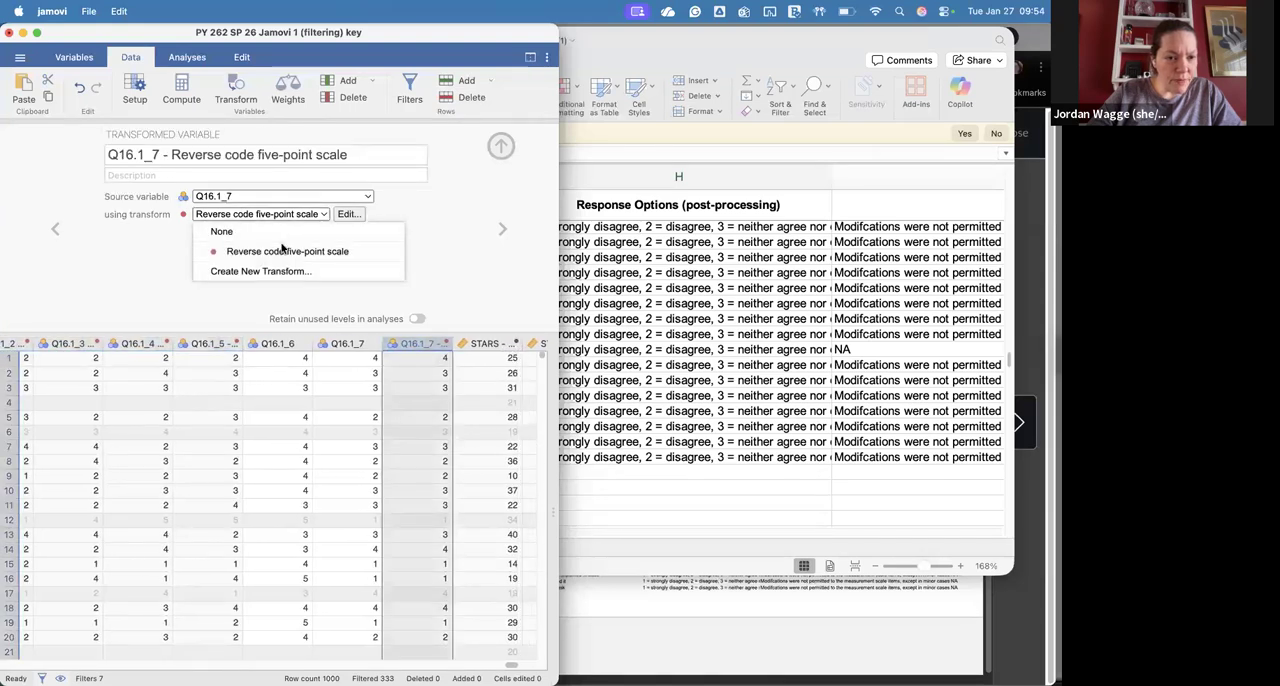
left_click(346, 214)
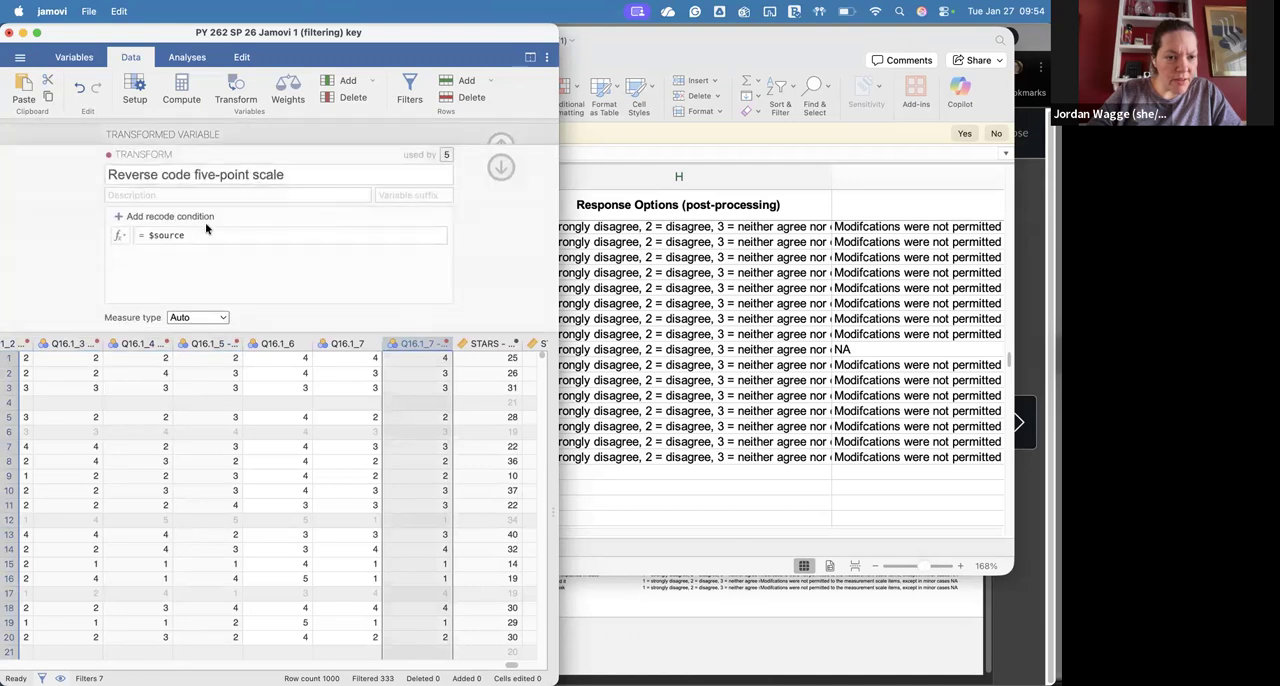
left_click(149, 235)
type("6-")
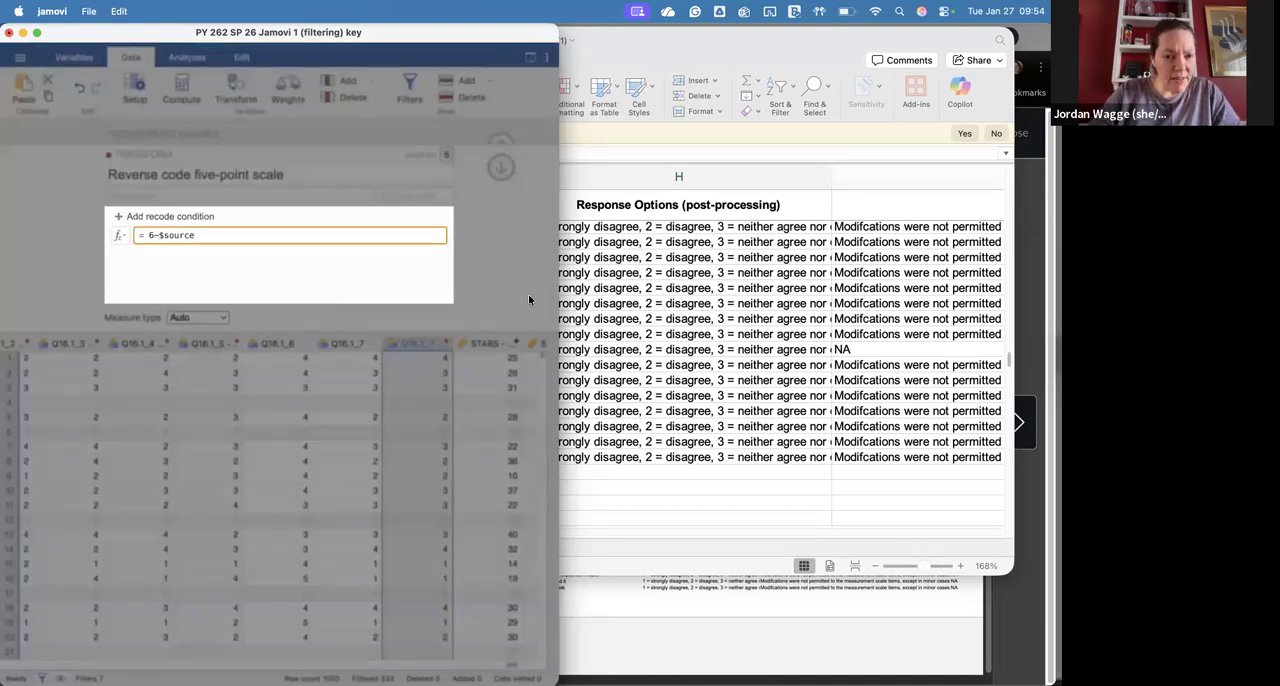
key("Escape")
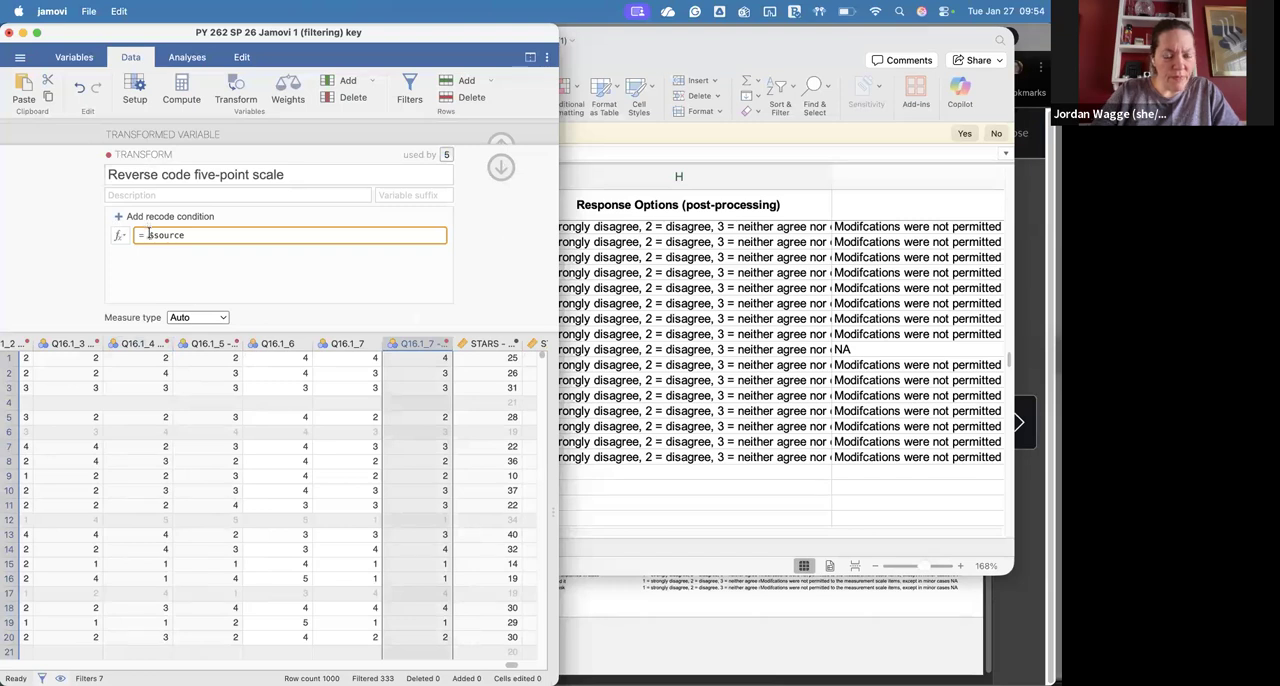
type("6-")
key("Return")
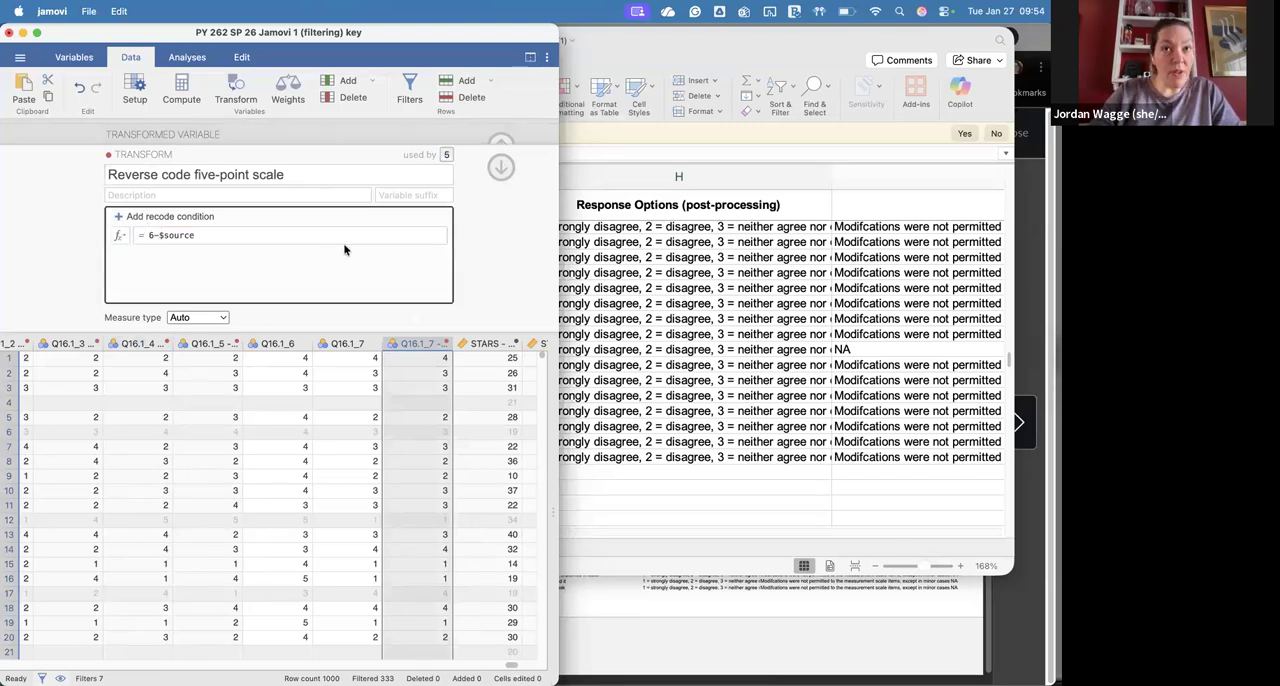
left_click(503, 166)
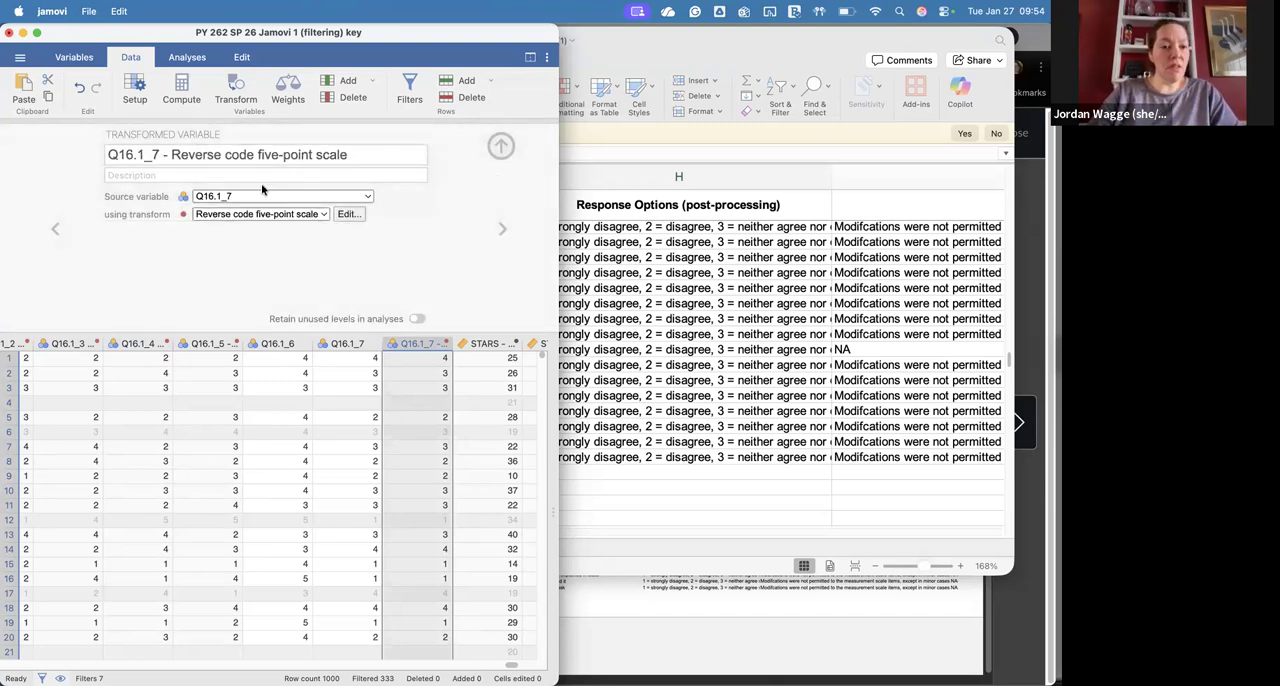
Step: Edit the Reverse code five-point scale transform so its formula is 6-$source, and return to the transformed variable
left_click(347, 214)
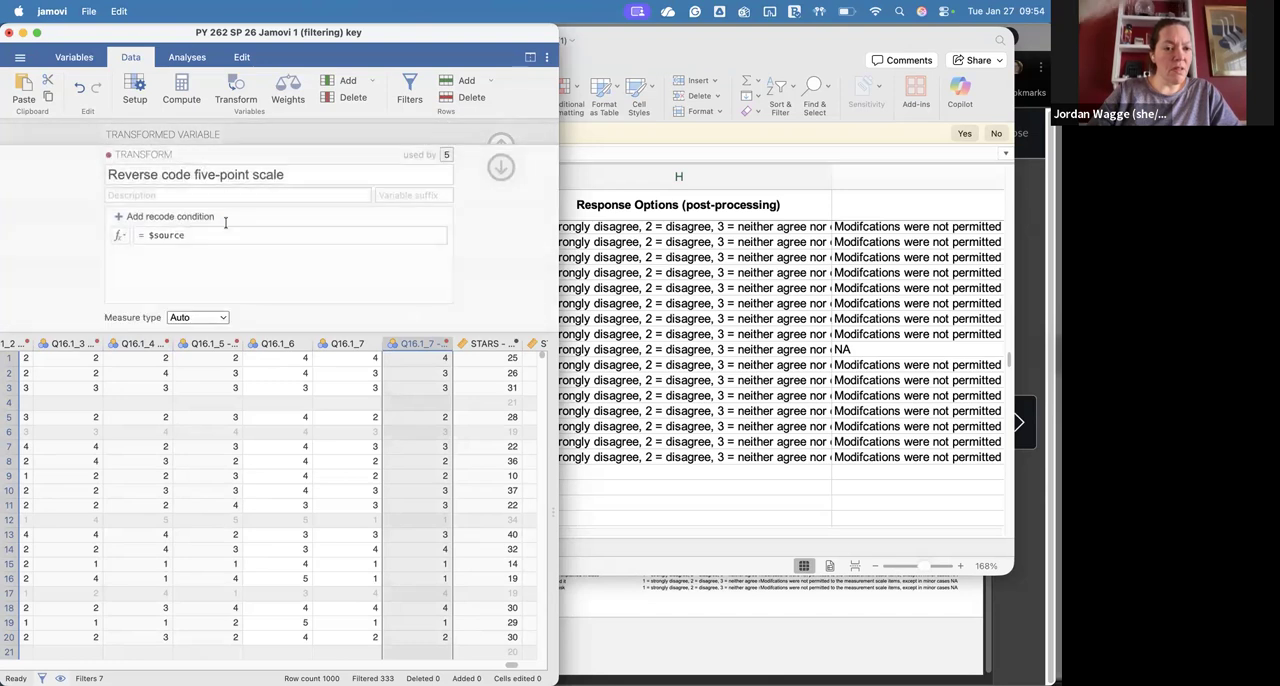
left_click(152, 236)
type("6-")
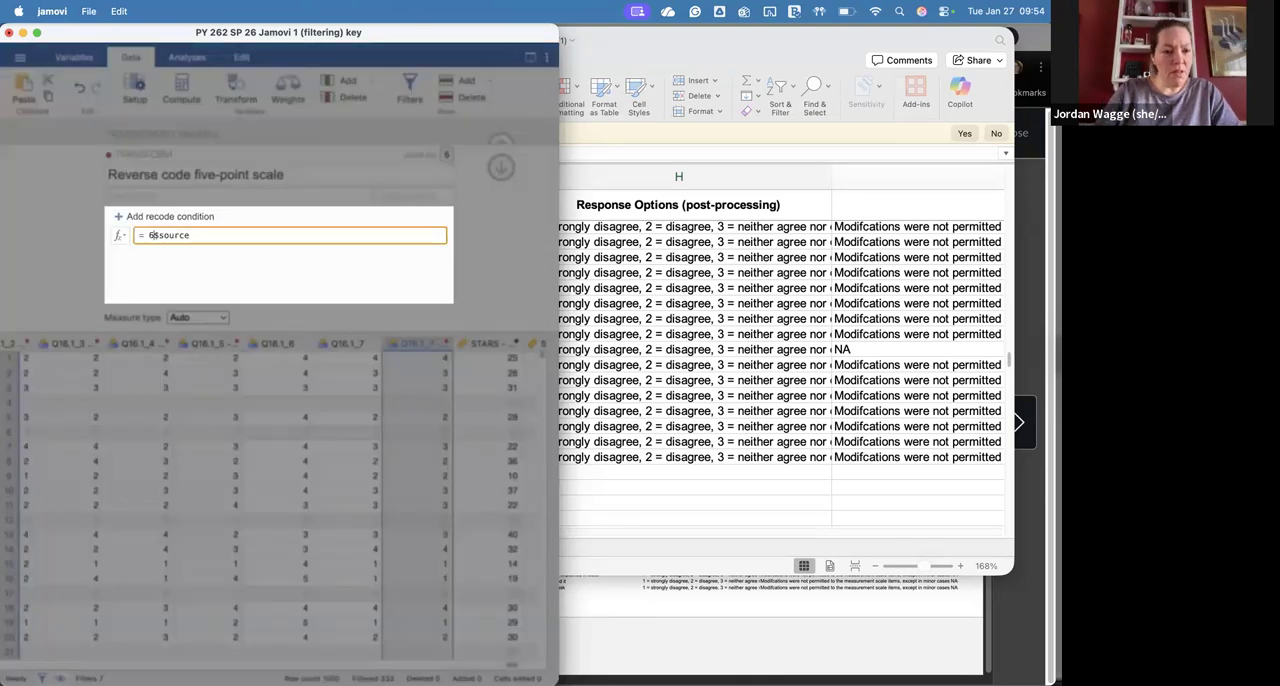
key("Return")
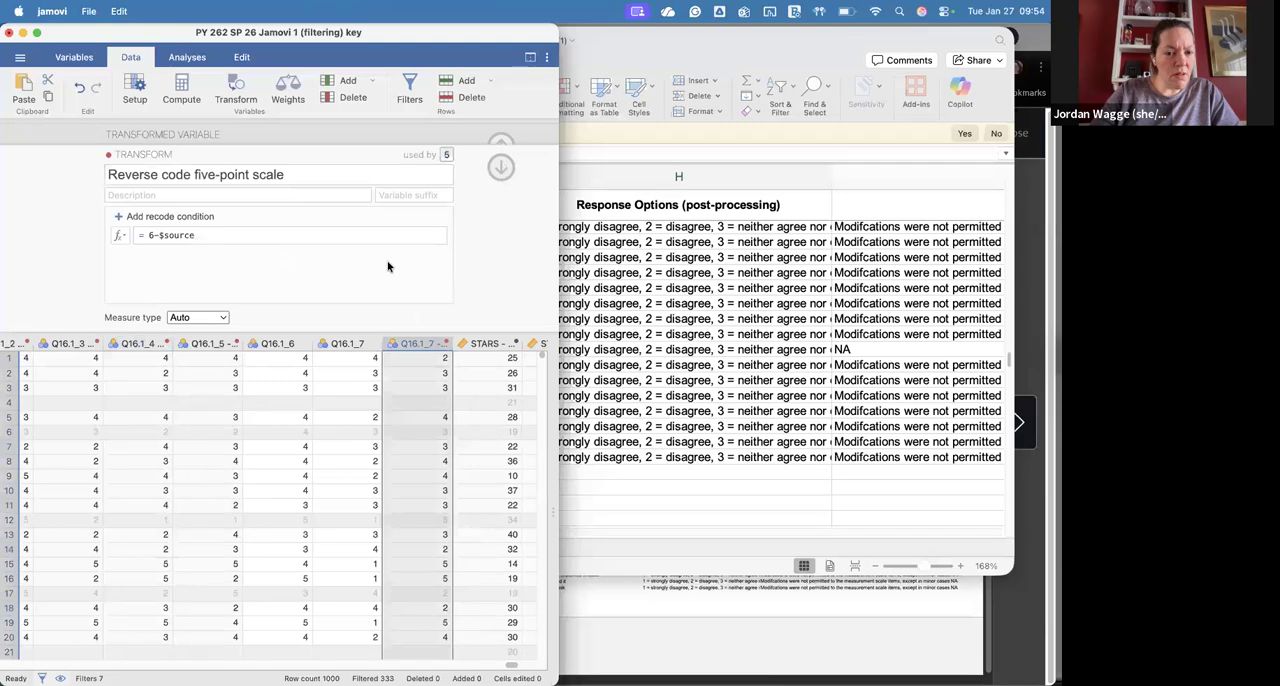
left_click(501, 166)
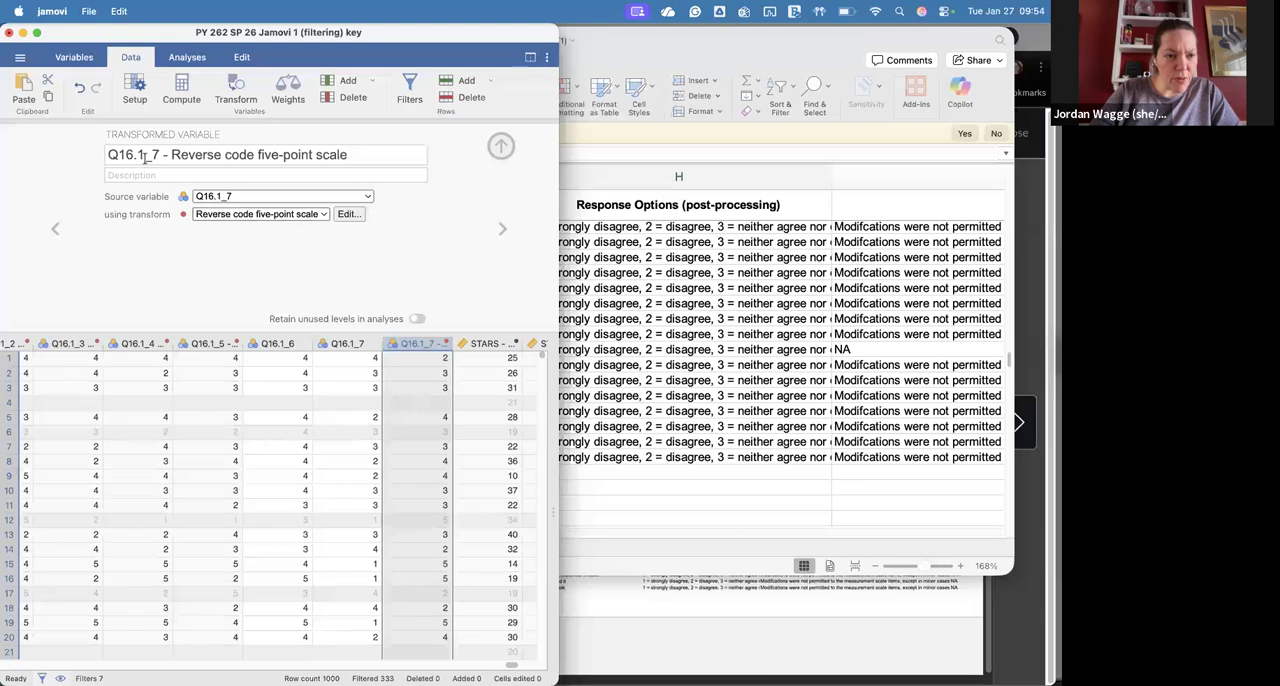
Step: Give the Reverse code five-point scale transform the variable suffix R and return to the transformed variable
left_click(284, 214)
left_click(290, 250)
left_click(346, 214)
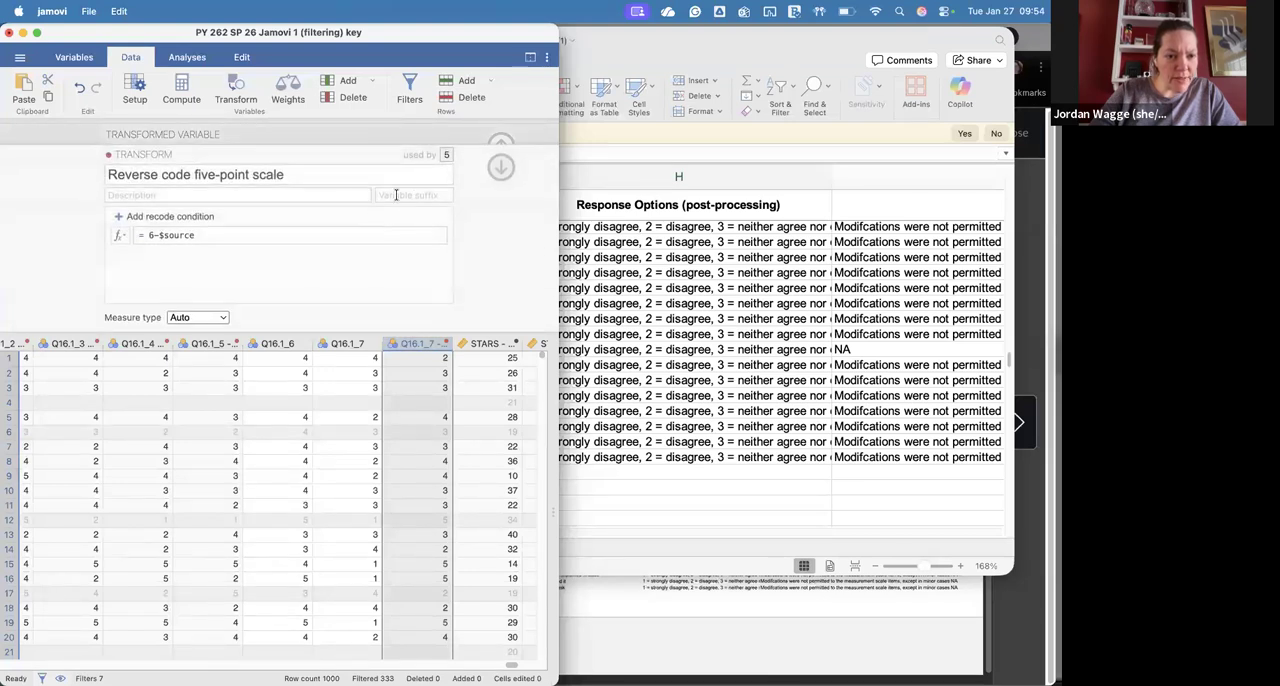
left_click(400, 196)
type("R")
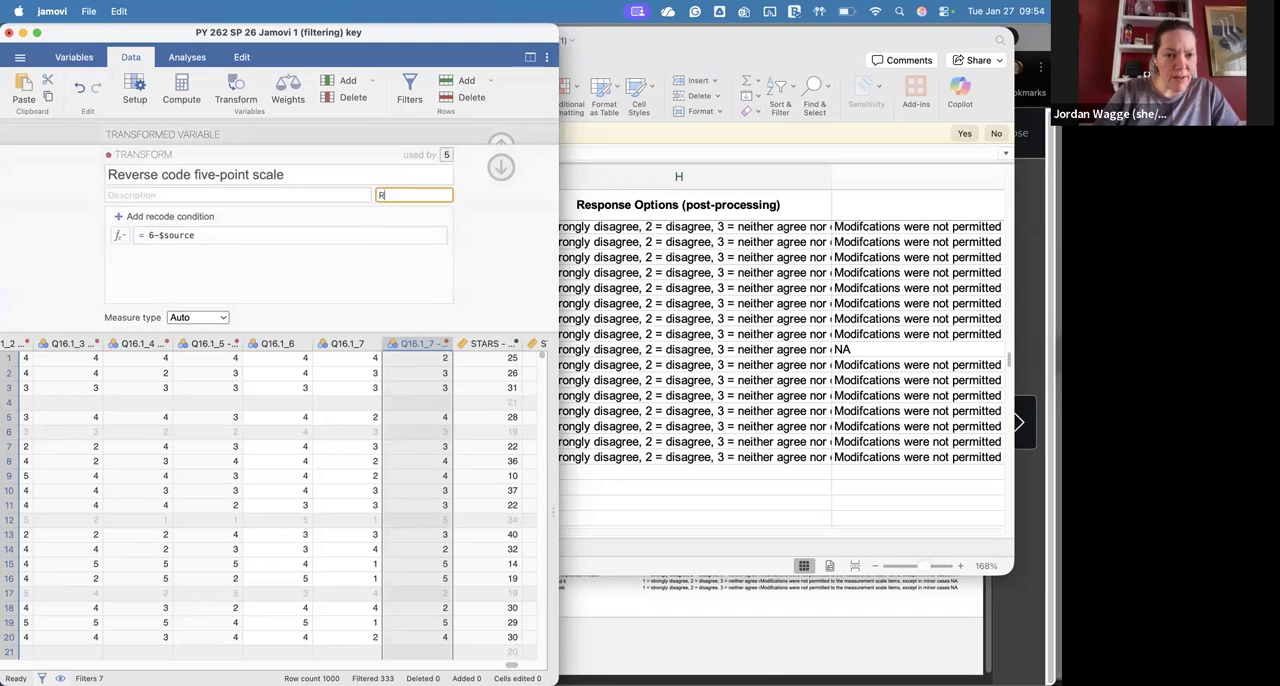
left_click(501, 169)
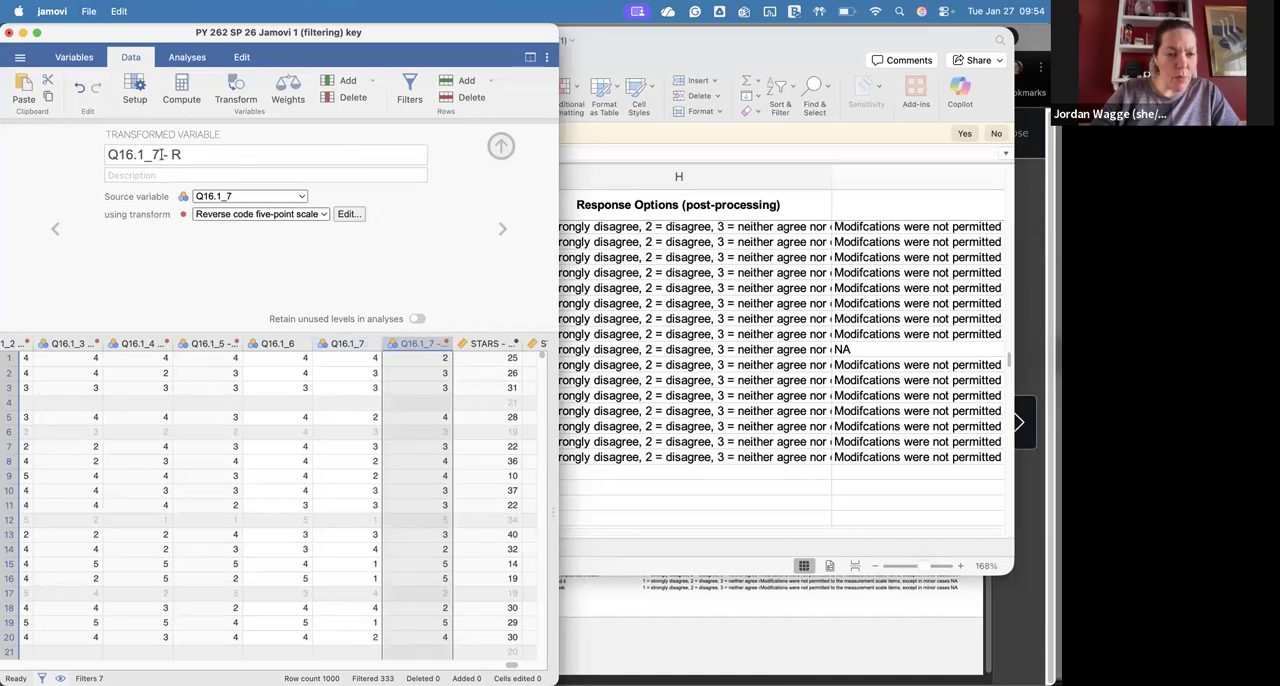
Step: Select the original Q16.1_7 variable, then bring up the SMARVUS Scales document in Word beside jamovi to consult the ATMS – Persistence items
left_click(345, 358)
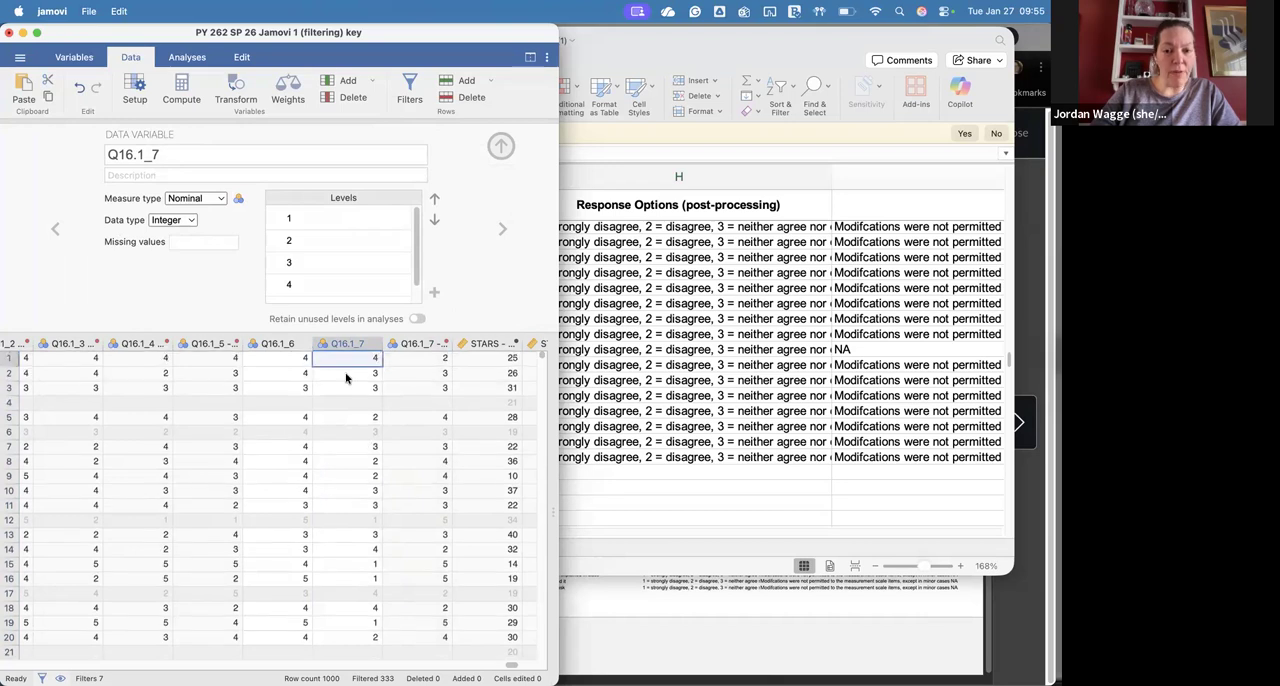
left_click(849, 612)
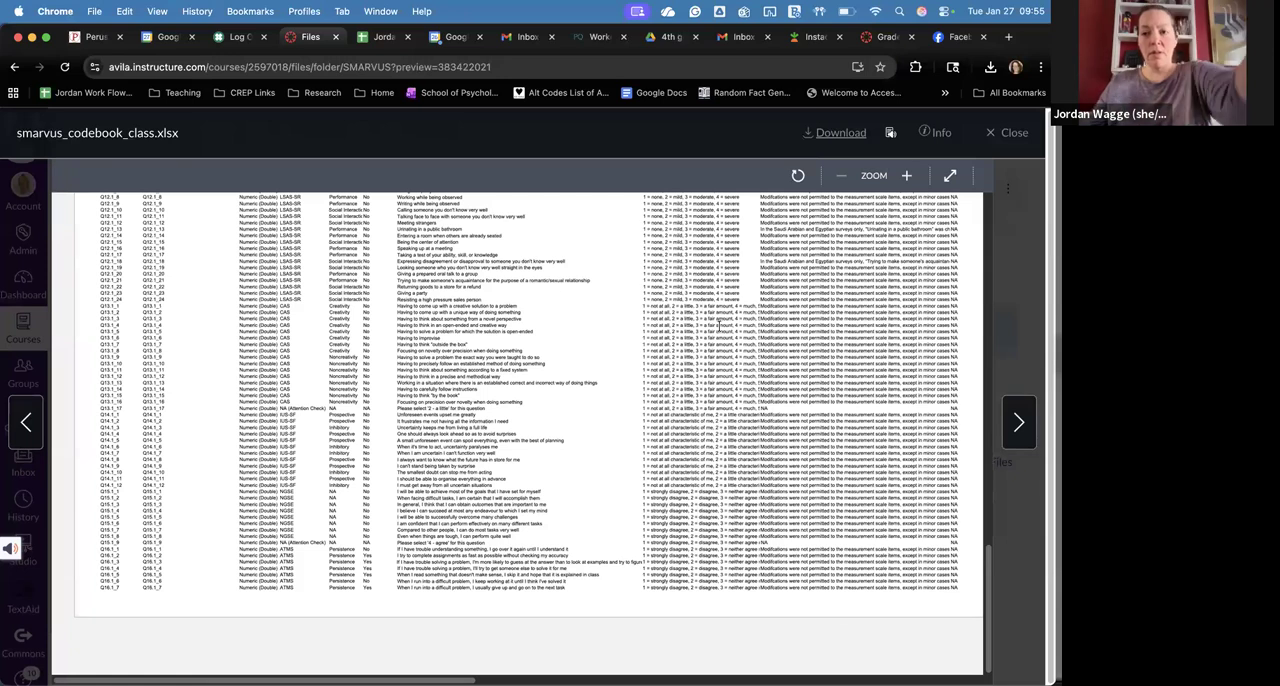
mouse_move(700, 682)
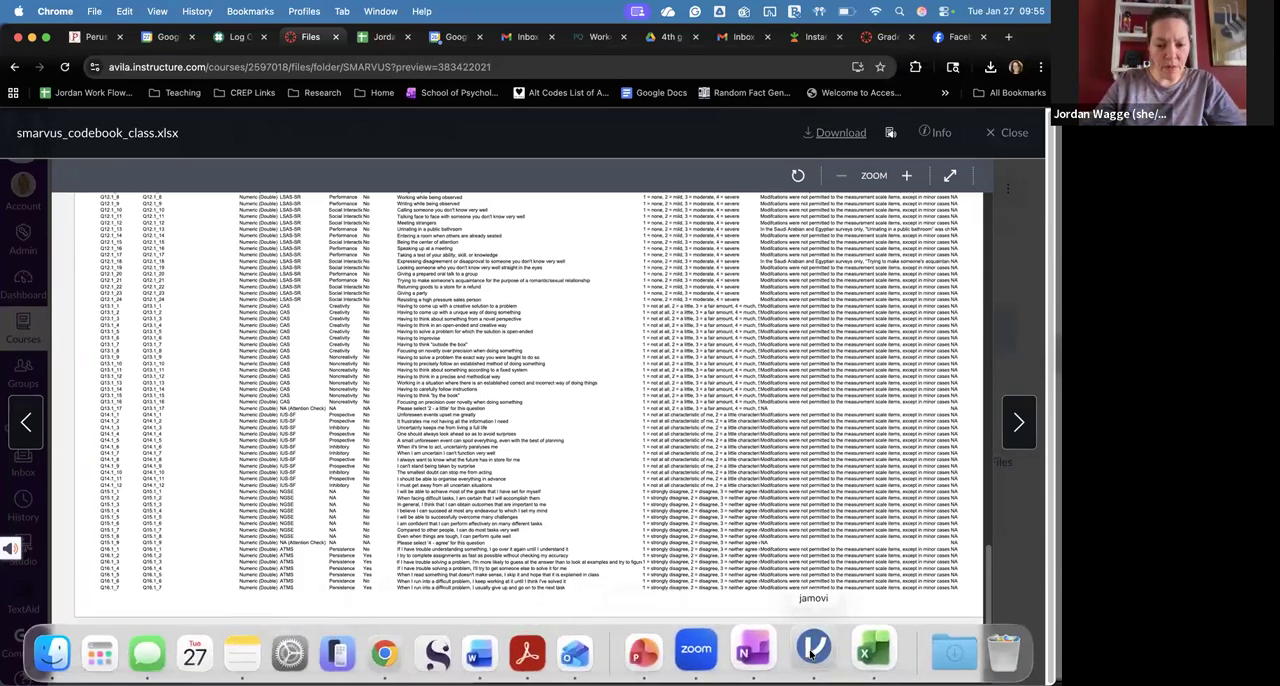
left_click(815, 653)
left_click(486, 653)
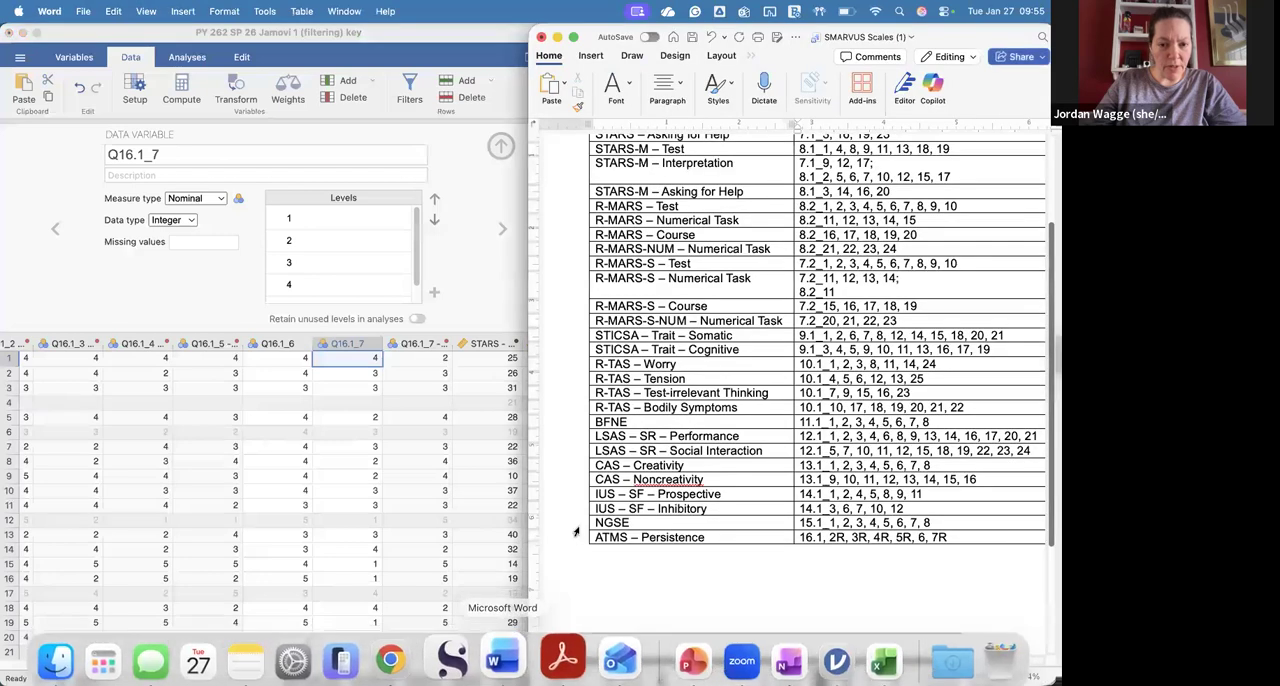
scroll(339, 421, "down", 2)
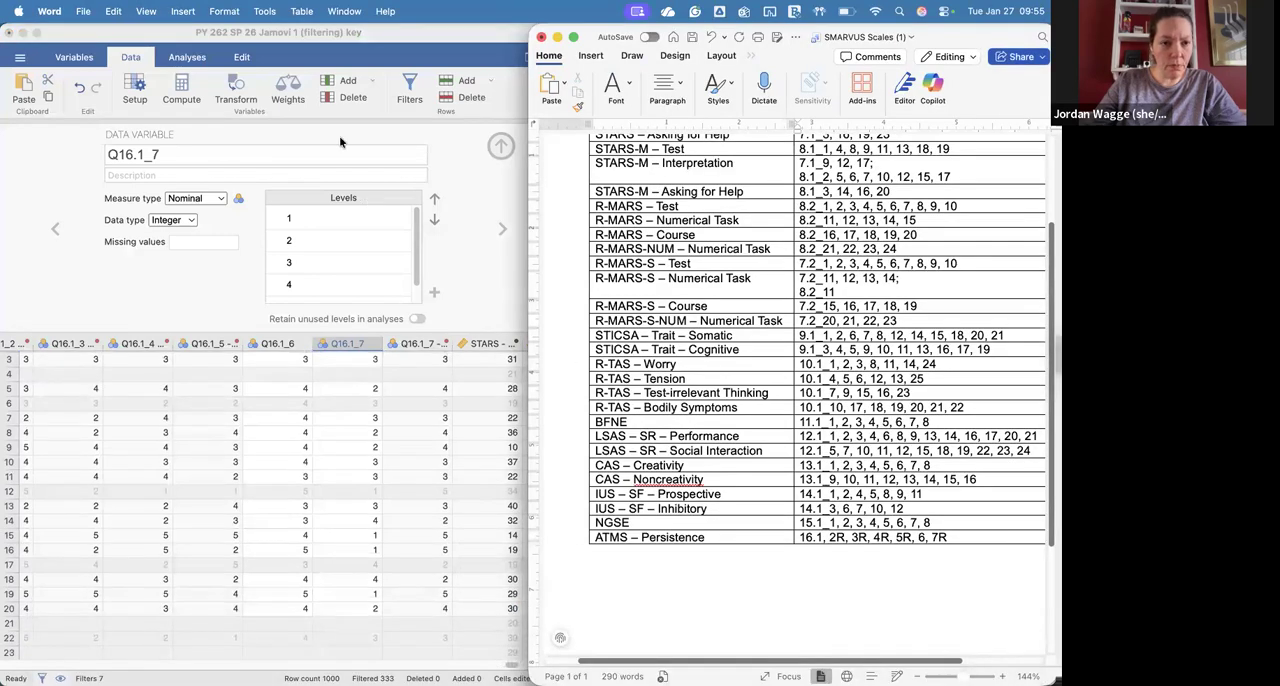
Step: Append a computed variable to the jamovi dataset and name it "ATMS - Persistence"
left_click(370, 79)
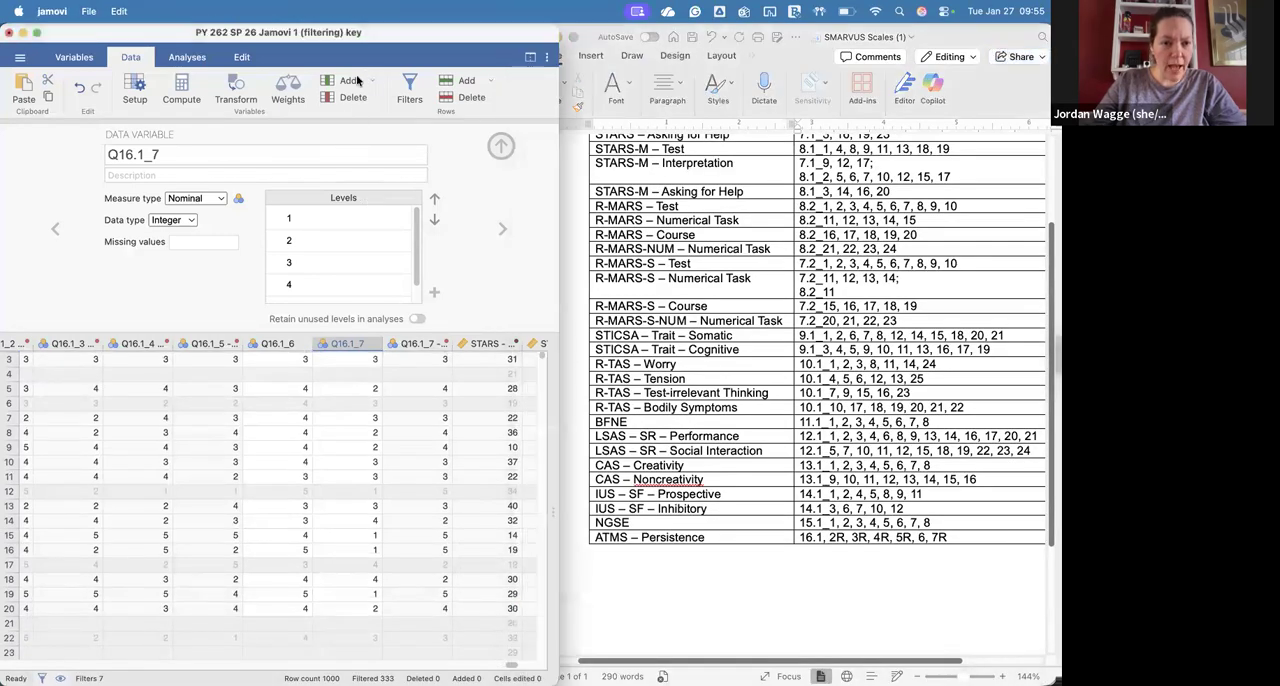
left_click(358, 80)
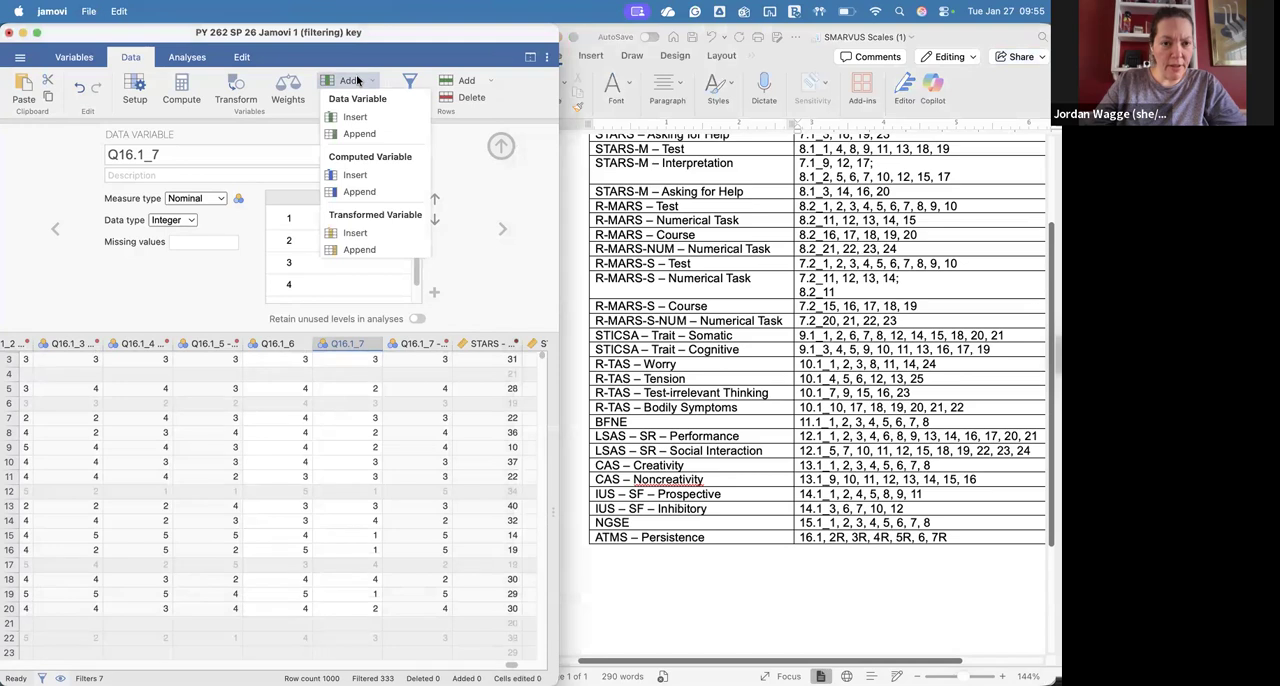
left_click(359, 191)
left_click(227, 153)
type("ATMS - Persi")
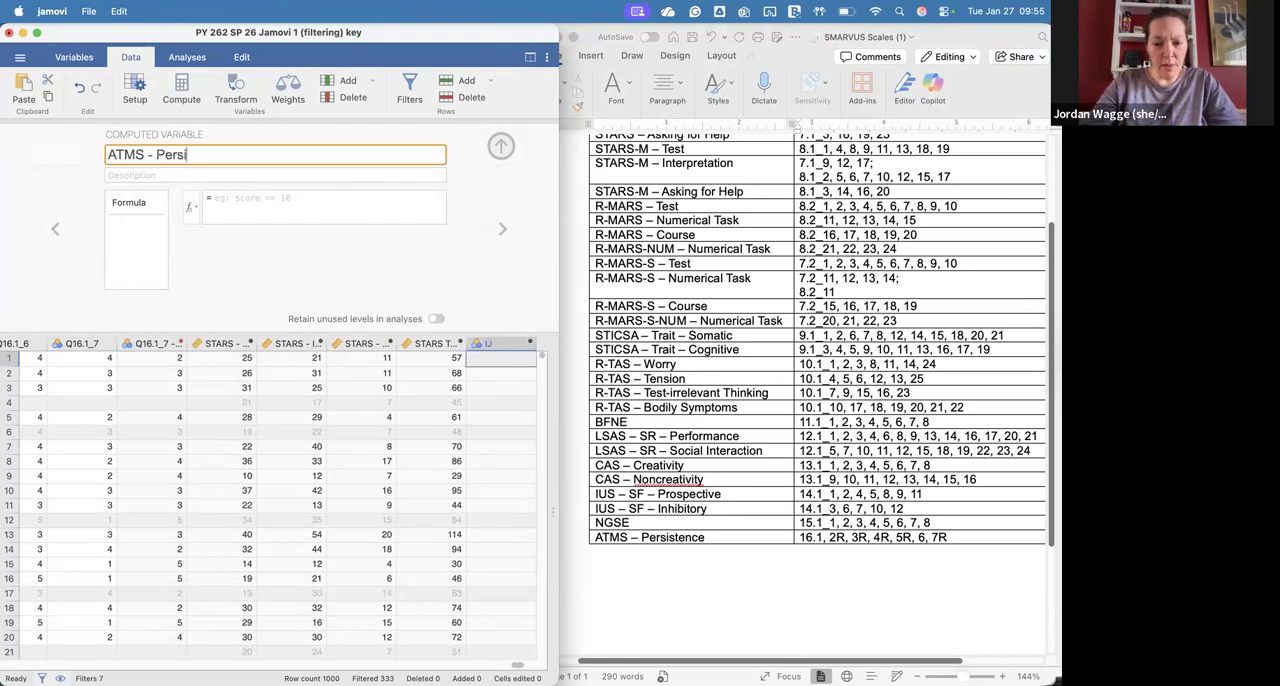
type("stence")
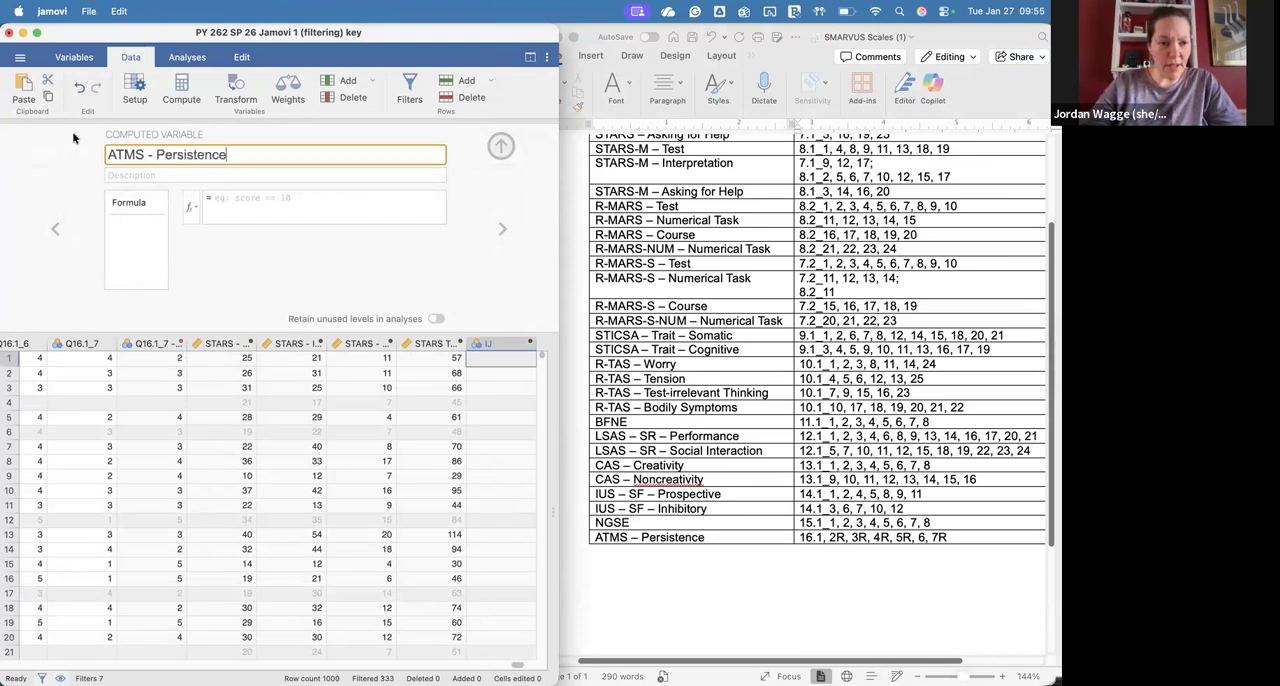
Step: Begin the ATMS - Persistence formula as a sum of Q16.1_1 and the reverse-coded Q16.1_2 - R, ready for another term
left_click(266, 214)
left_click(185, 207)
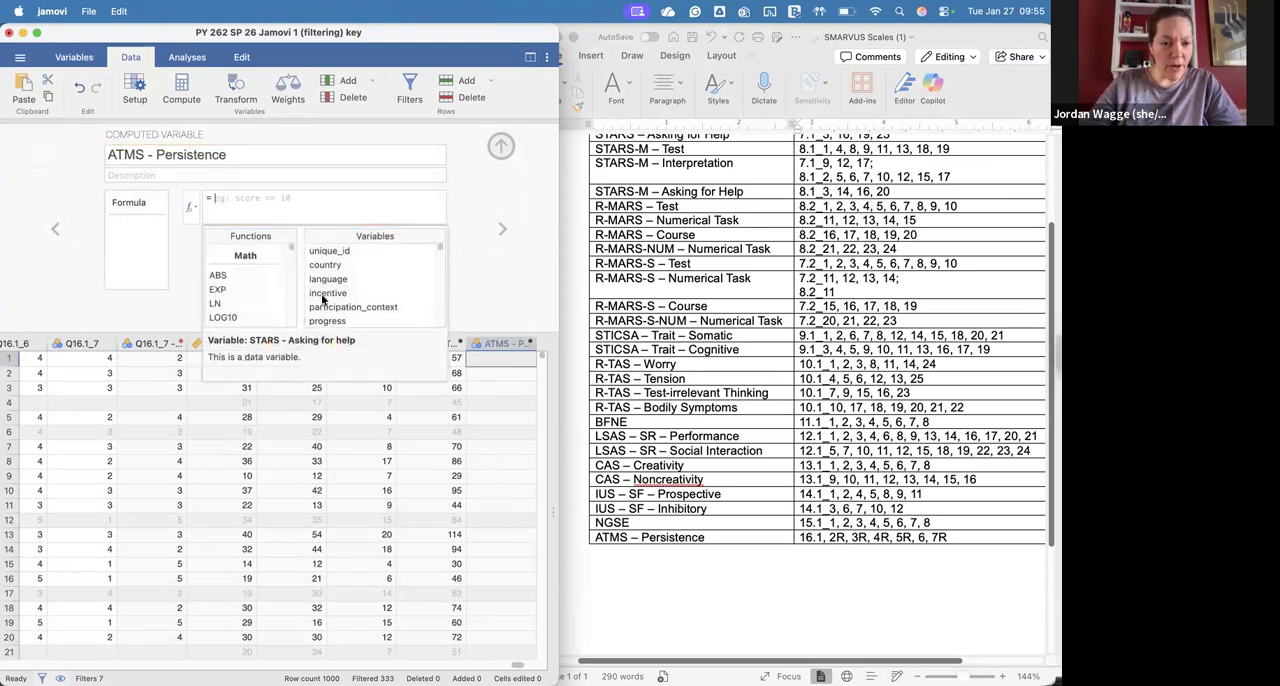
scroll(346, 323, "down", 3)
scroll(346, 323, "down", 15)
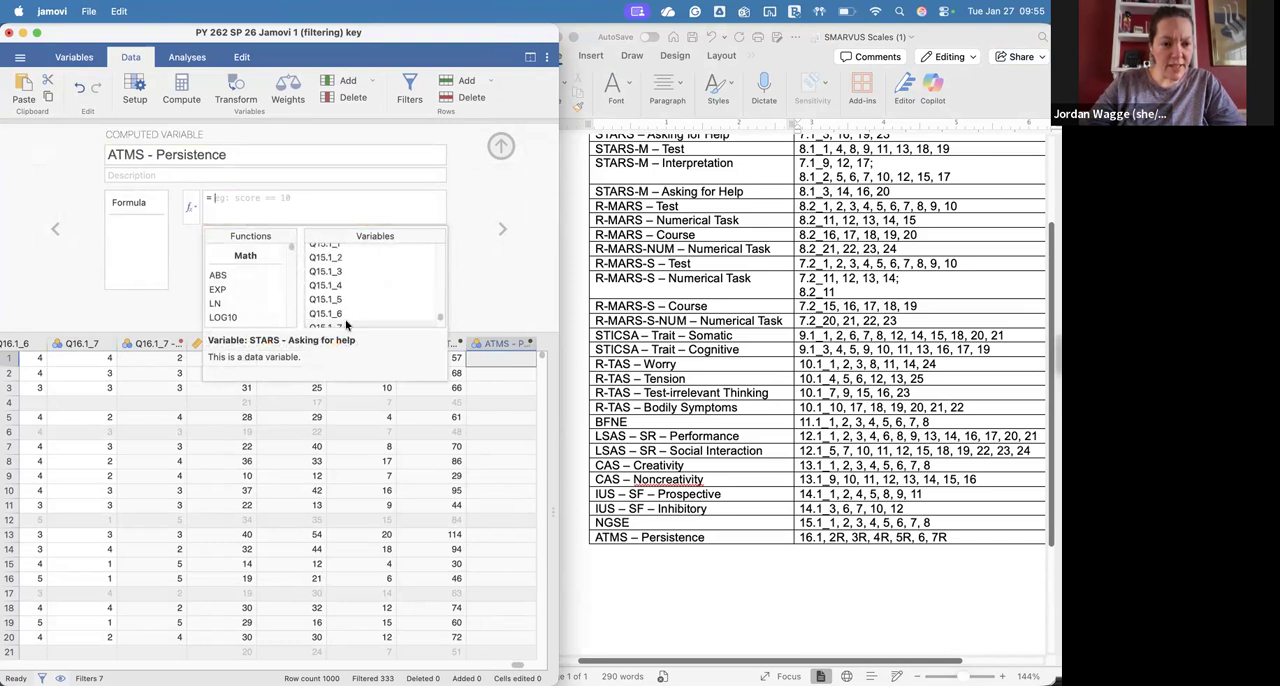
scroll(346, 323, "up", 2)
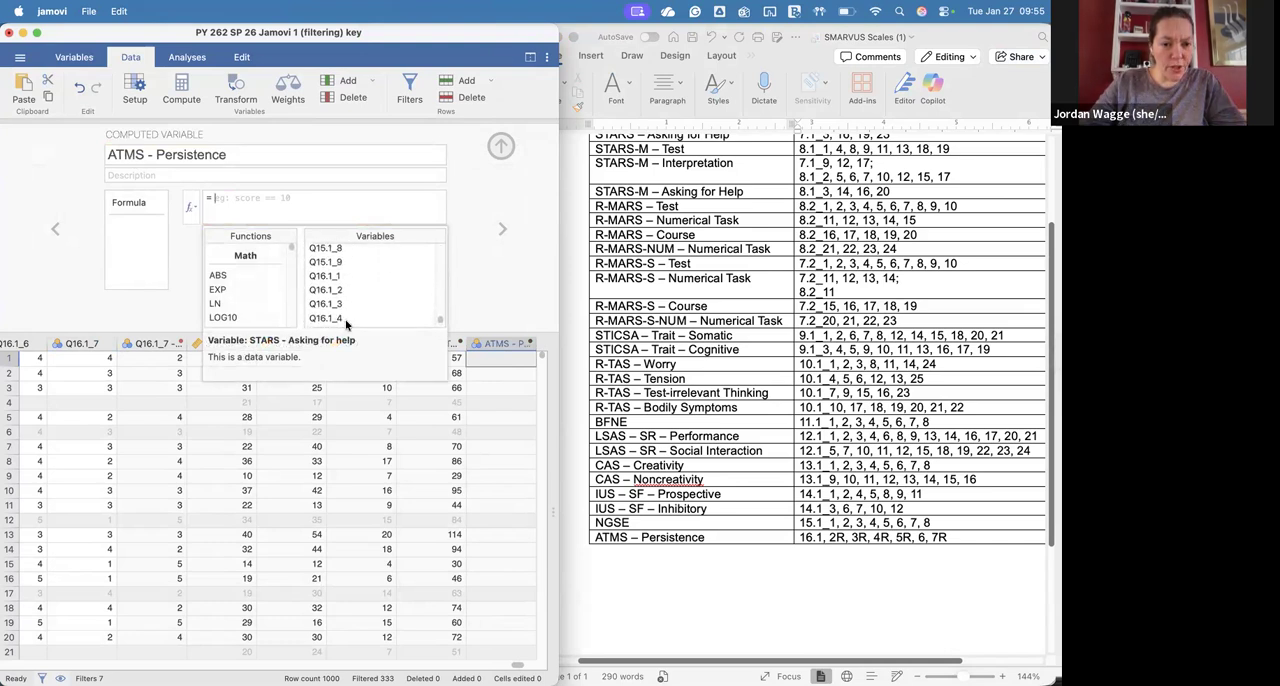
double_click(349, 276)
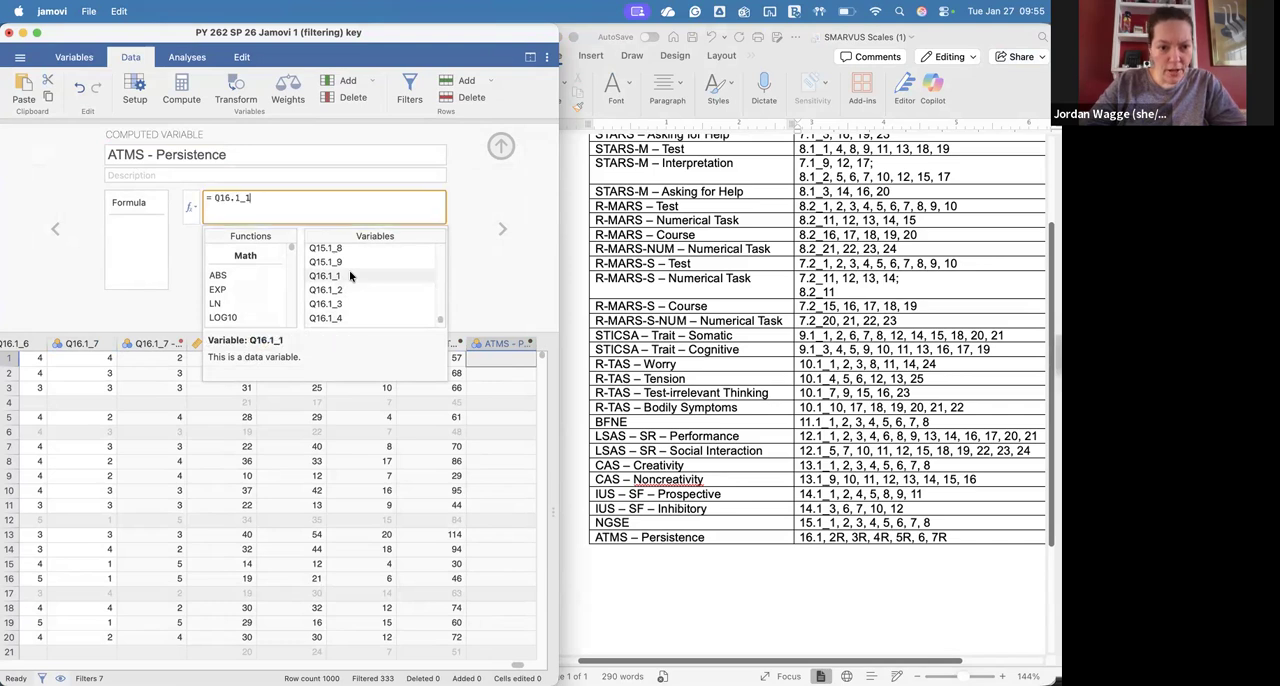
scroll(349, 271, "down", 3)
double_click(345, 271)
left_click(252, 200)
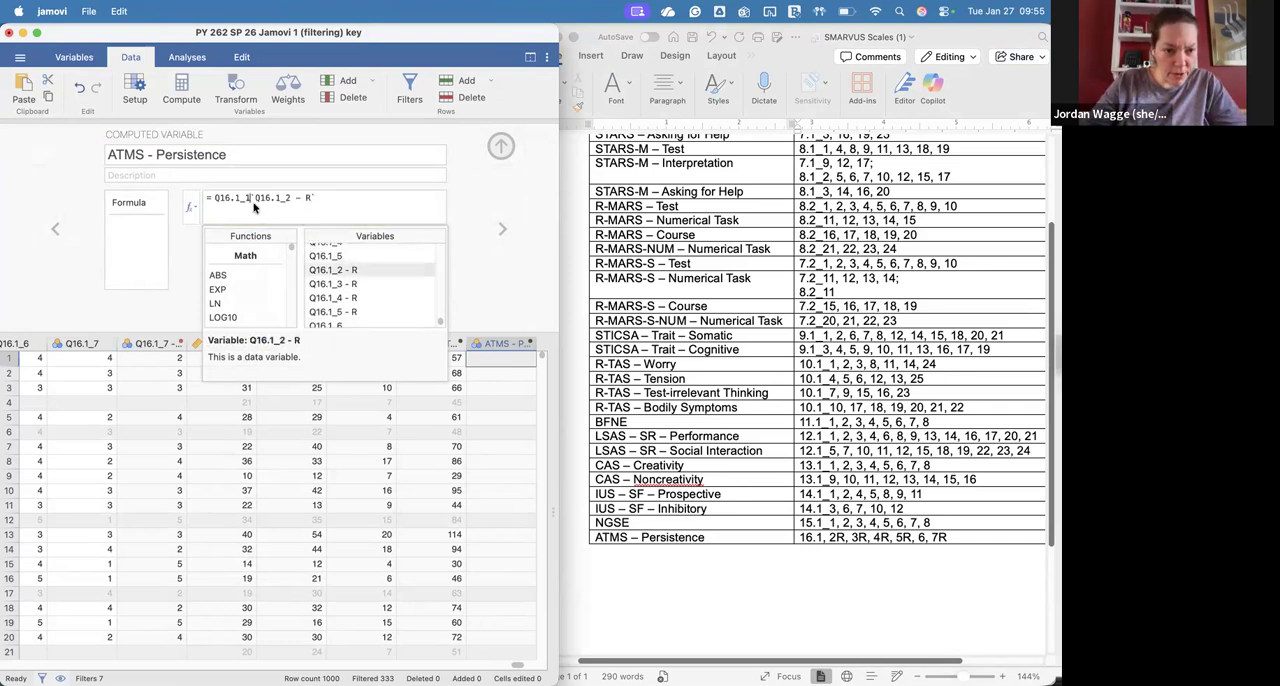
type("+")
left_click(352, 198)
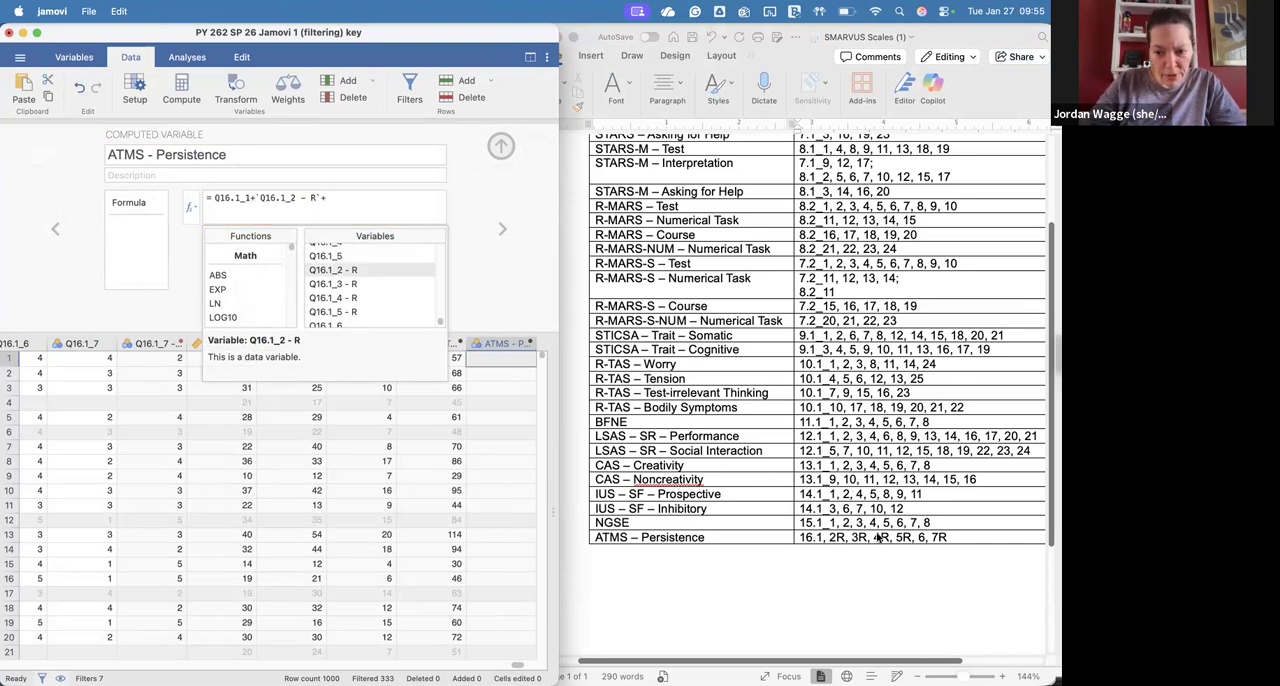
Step: Add the reverse-coded items Q16.1_3 - R, Q16.1_4 - R and Q16.1_5 - R to the sum formula
double_click(350, 285)
type("+")
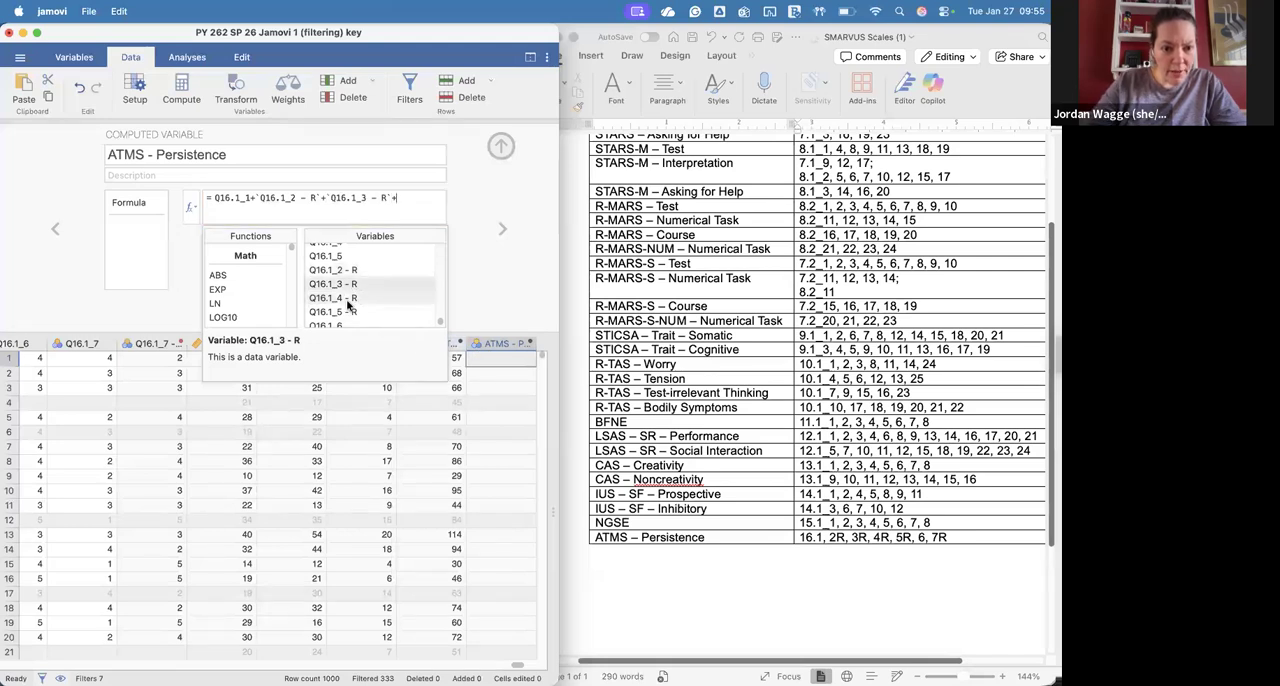
double_click(340, 299)
type("+")
double_click(350, 312)
type("+")
Step: Complete the sum formula with Q16.1_6 and Q16.1_7 - R, and close the variable editor to show the computed scores
left_click(726, 436)
scroll(353, 312, "down", 2)
double_click(345, 294)
type("+`Q16.1_5 - R`+Q16.1_6+")
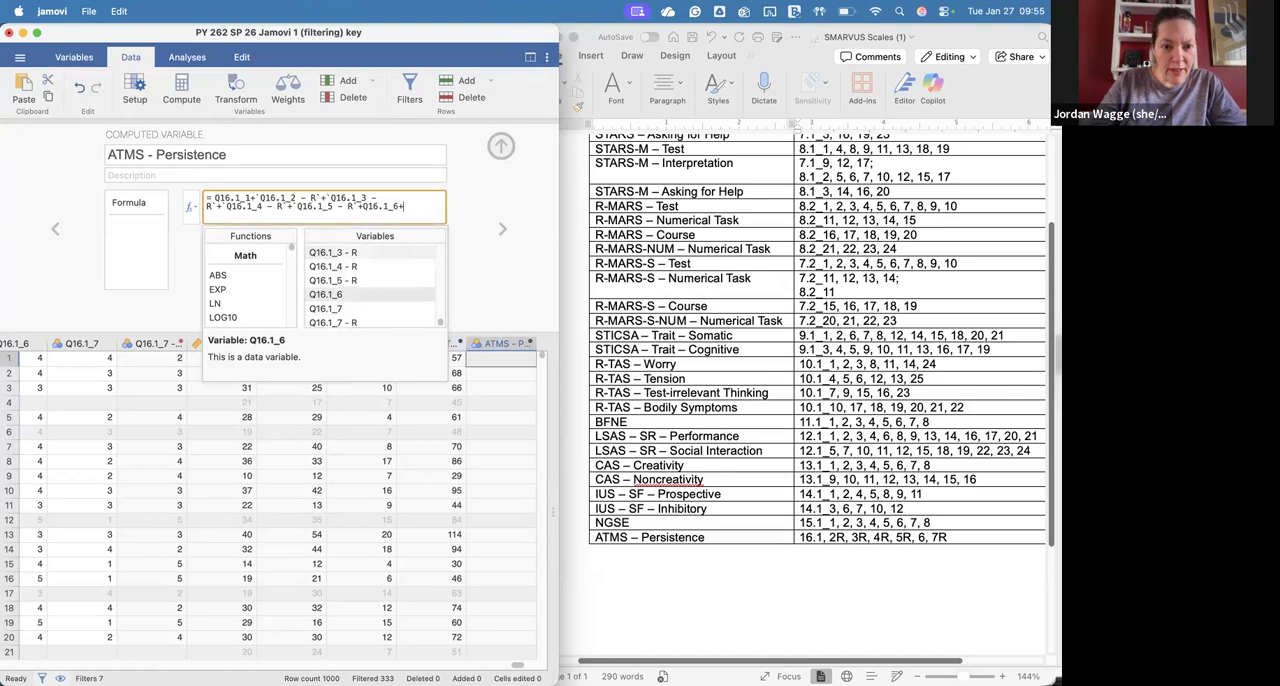
double_click(357, 322)
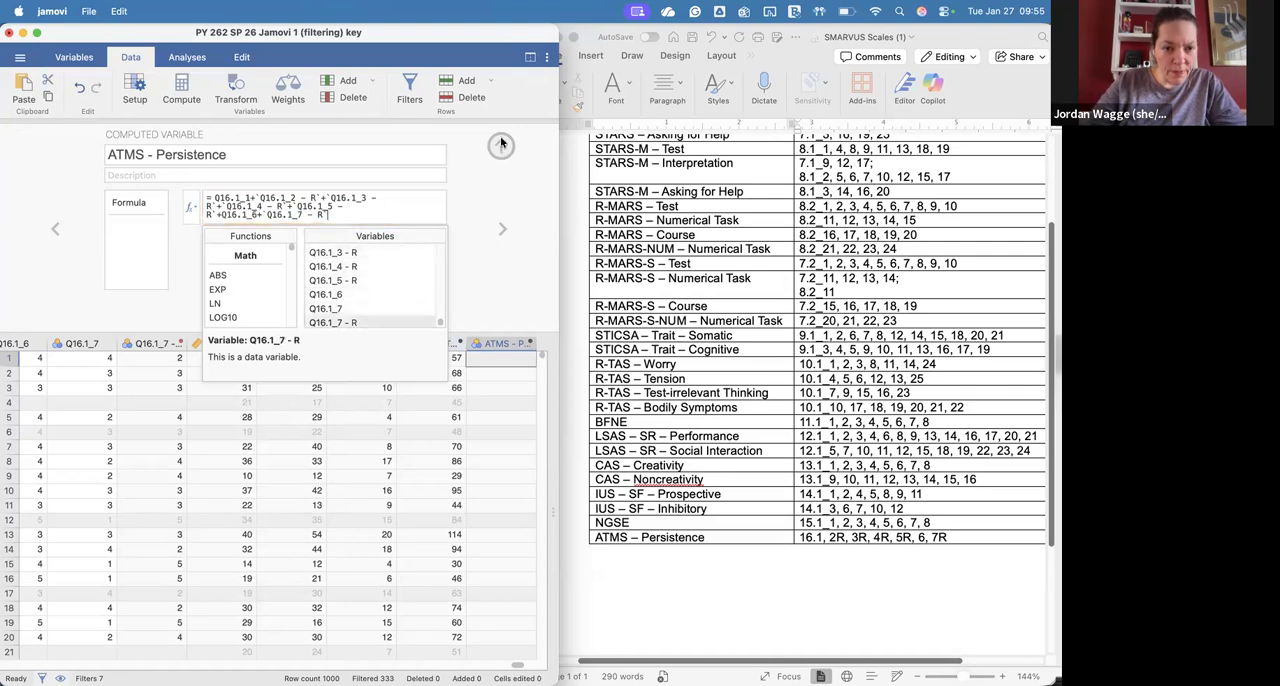
left_click(502, 145)
scroll(461, 317, "right", 3)
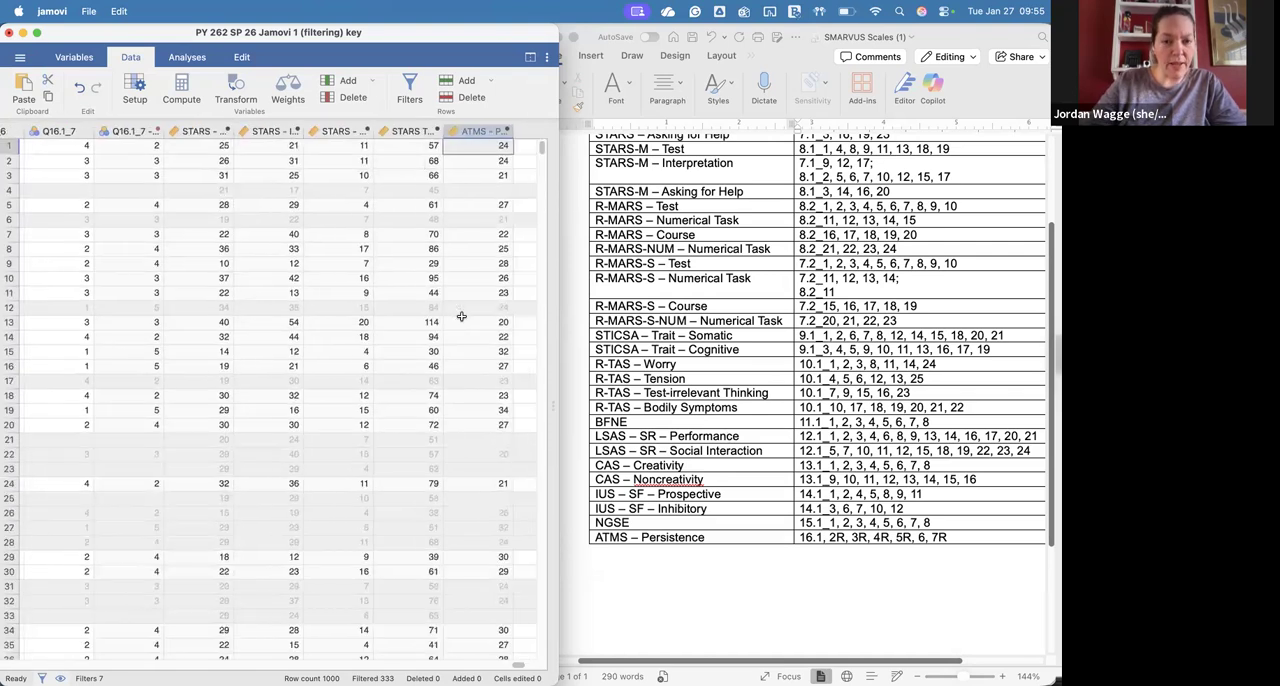
Step: Review the table of scales and their question numbers in the Word document, from STARS – Test to ATMS – Persistence
left_click(833, 465)
scroll(800, 455, "up", 5)
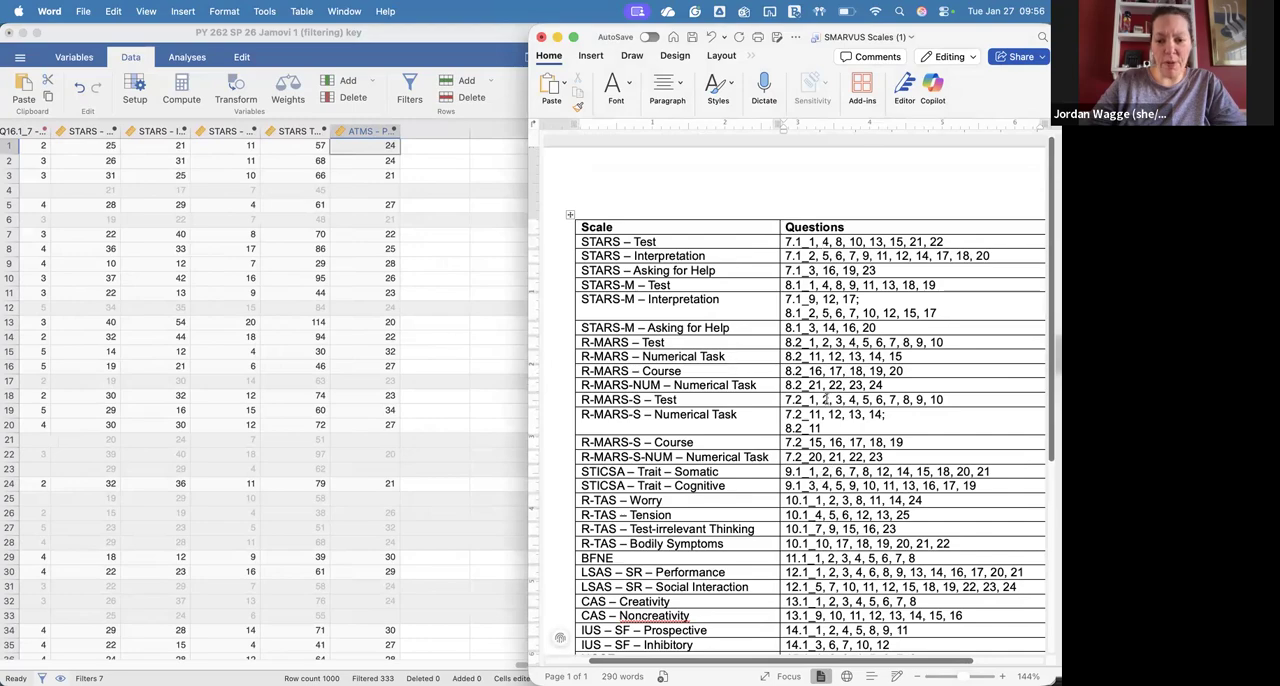
scroll(826, 398, "down", 5)
scroll(838, 398, "up", 3)
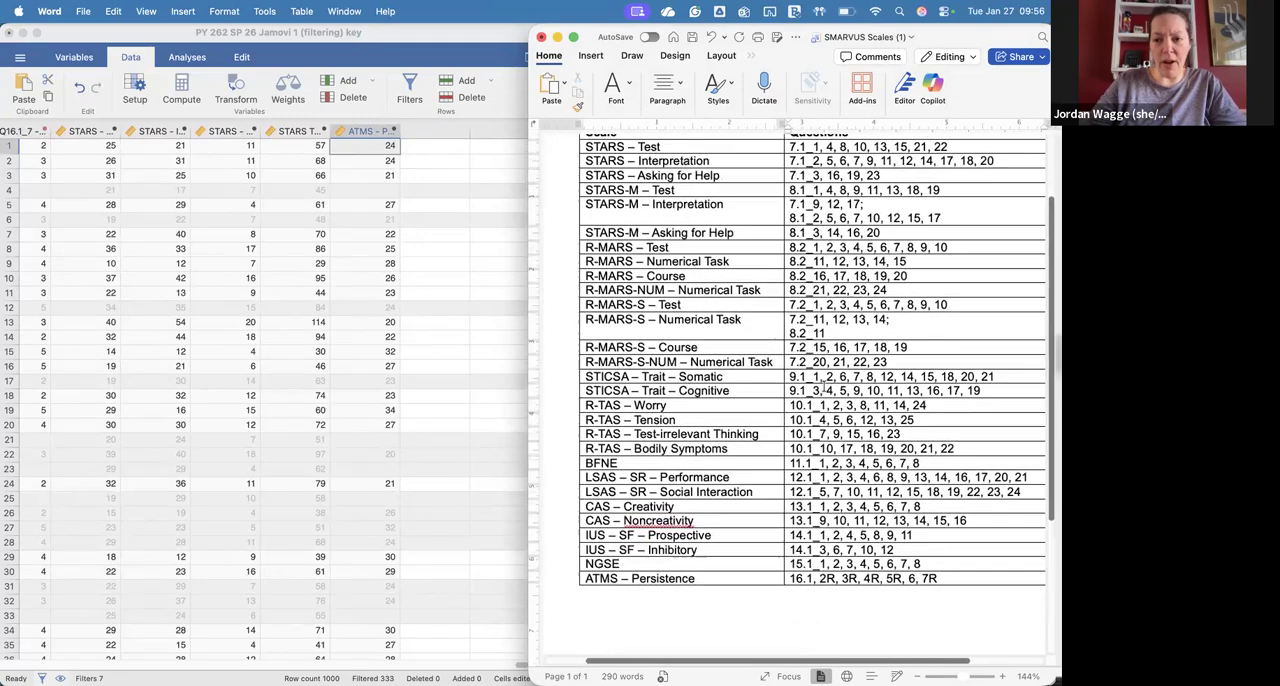
scroll(824, 387, "down", 1)
scroll(825, 388, "down", 5)
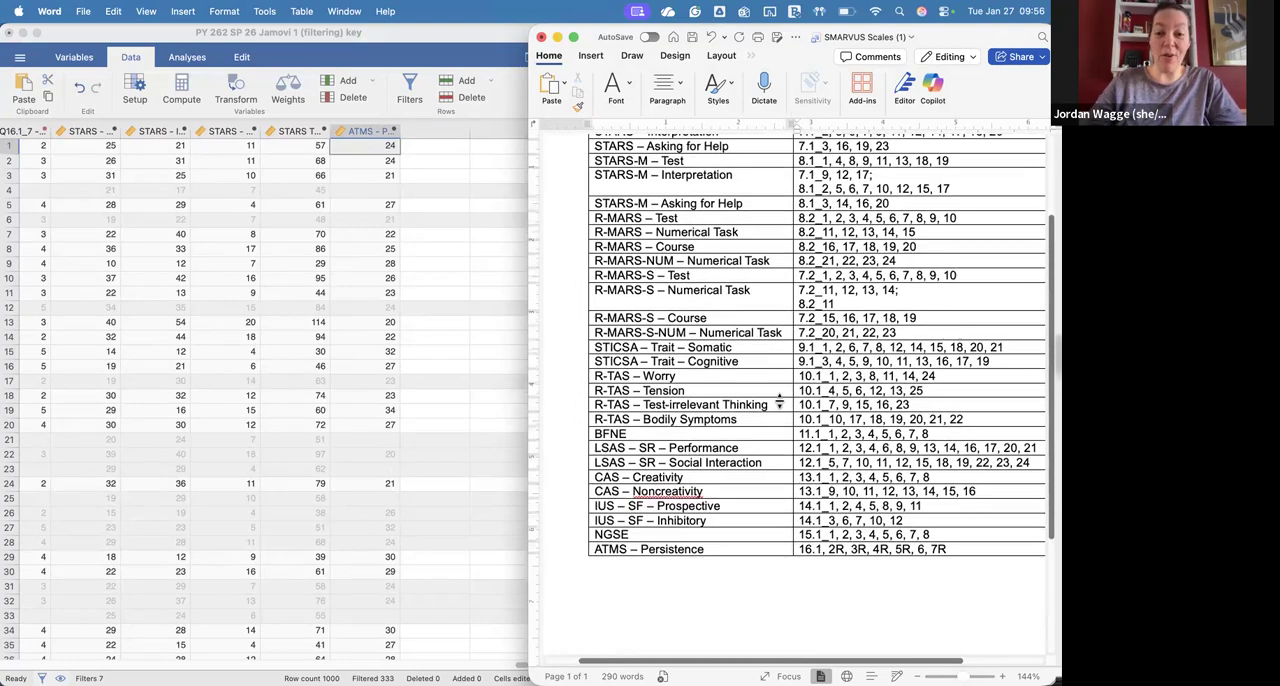
scroll(779, 400, "up", 5)
scroll(779, 400, "down", 4)
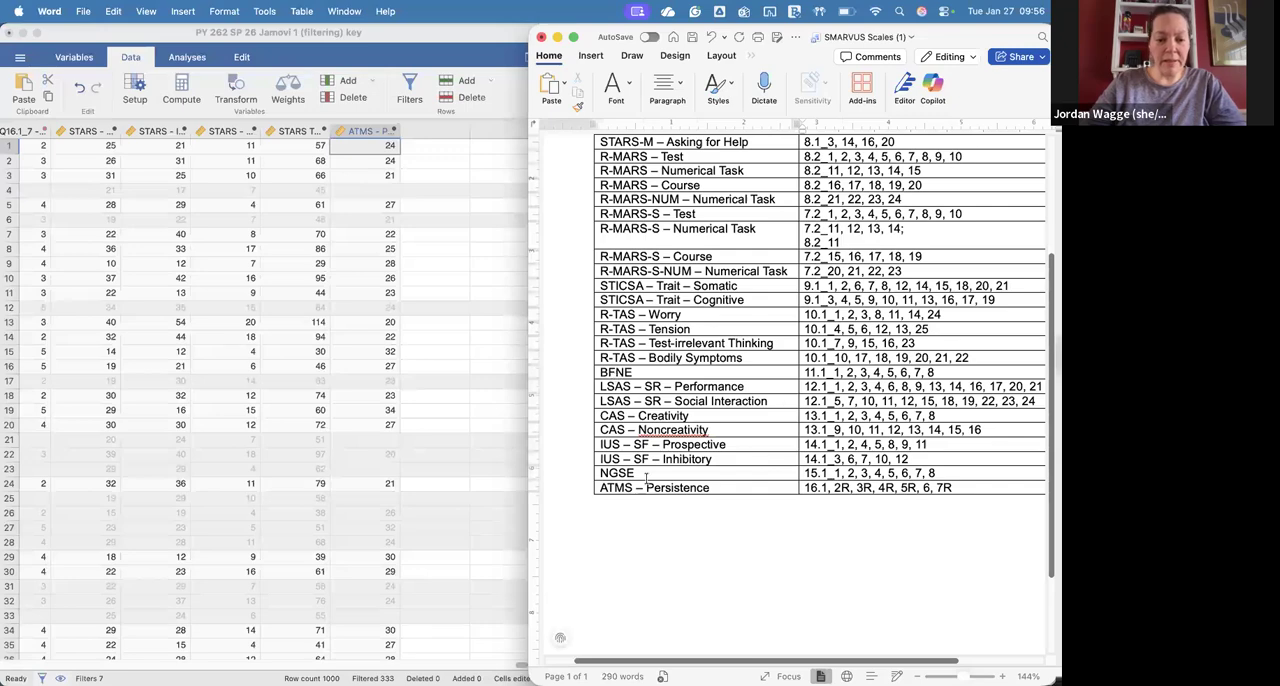
scroll(697, 503, "up", 5)
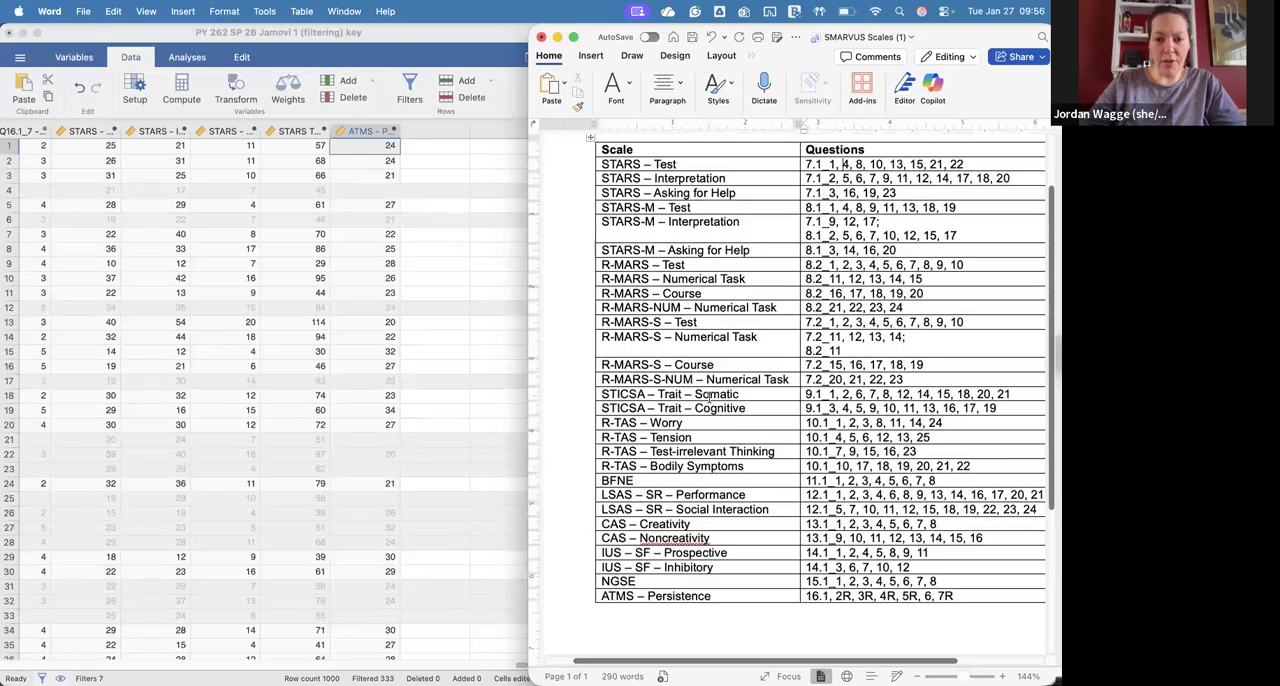
scroll(705, 440, "down", 4)
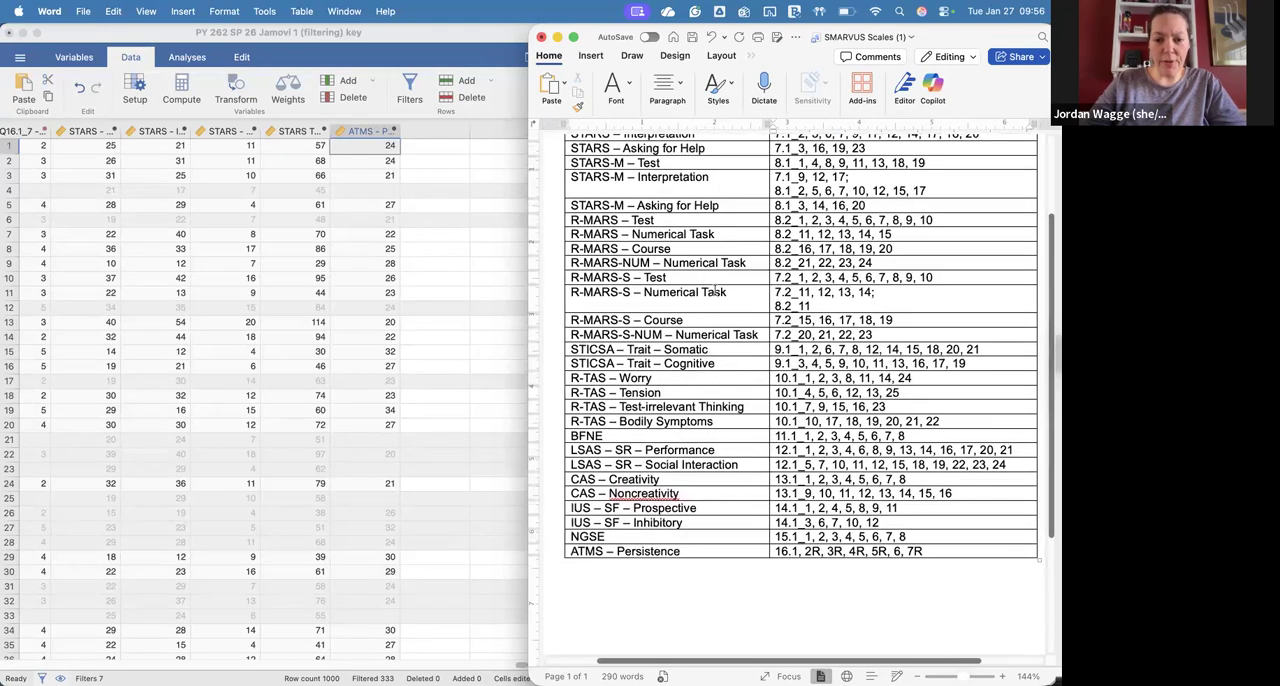